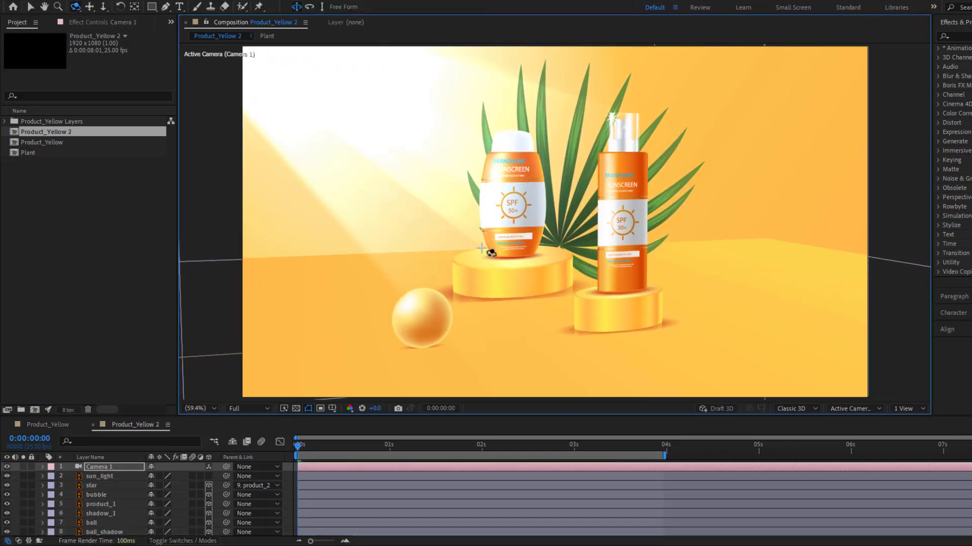
Step: Orbit the finished sunscreen scene and scrub the animation to about 1 second 21 frames
drag(481, 248, 417, 252)
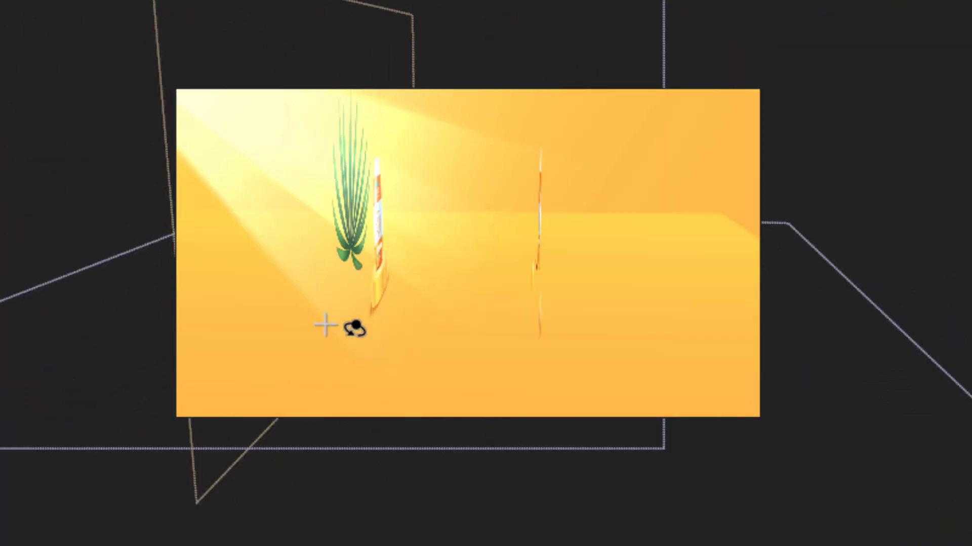
mouse_move(325, 324)
mouse_down()
mouse_move(202, 319)
mouse_move(325, 320)
mouse_up()
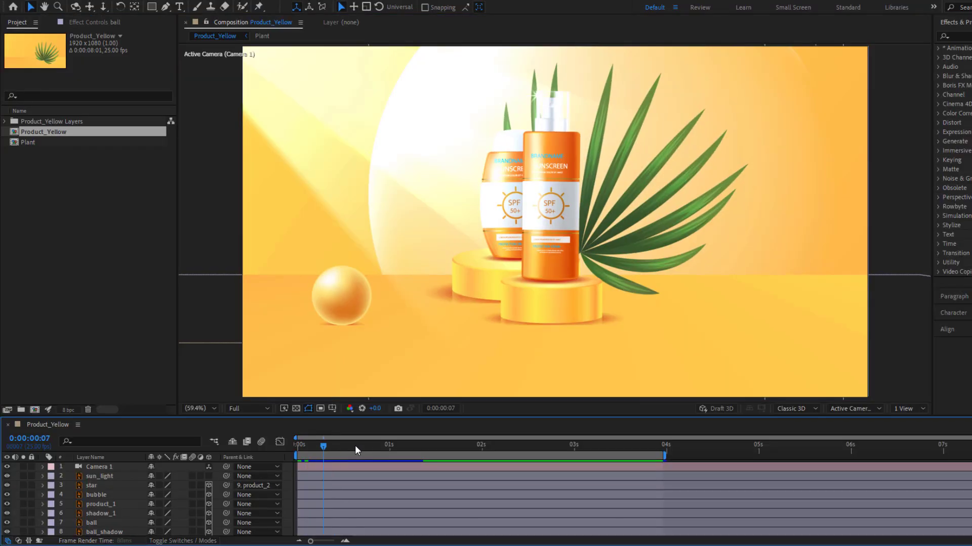
drag(355, 445, 295, 448)
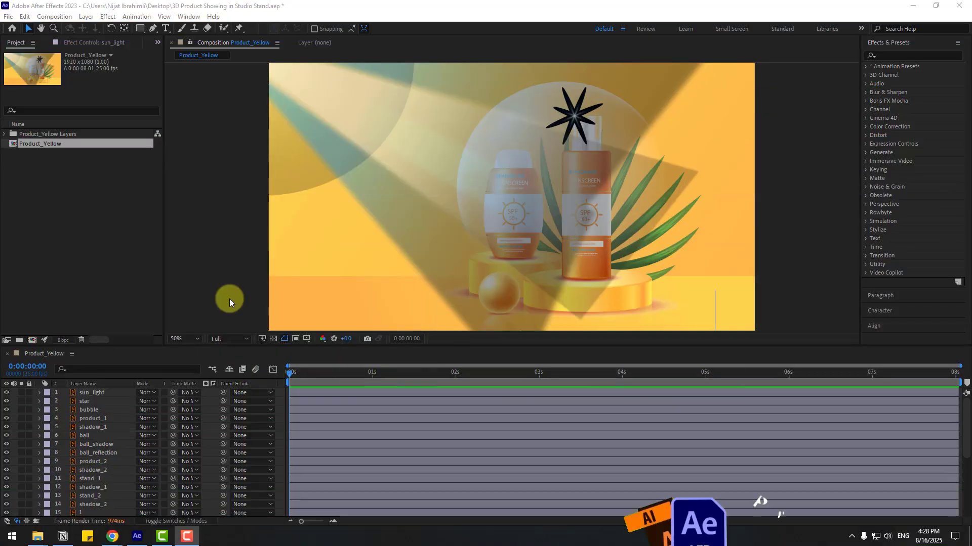
Step: Select all Product_Yellow layers and turn on their 3D Layer switch, checking the Classic 3D renderer
click(88, 393)
scroll(96, 433, down, 5)
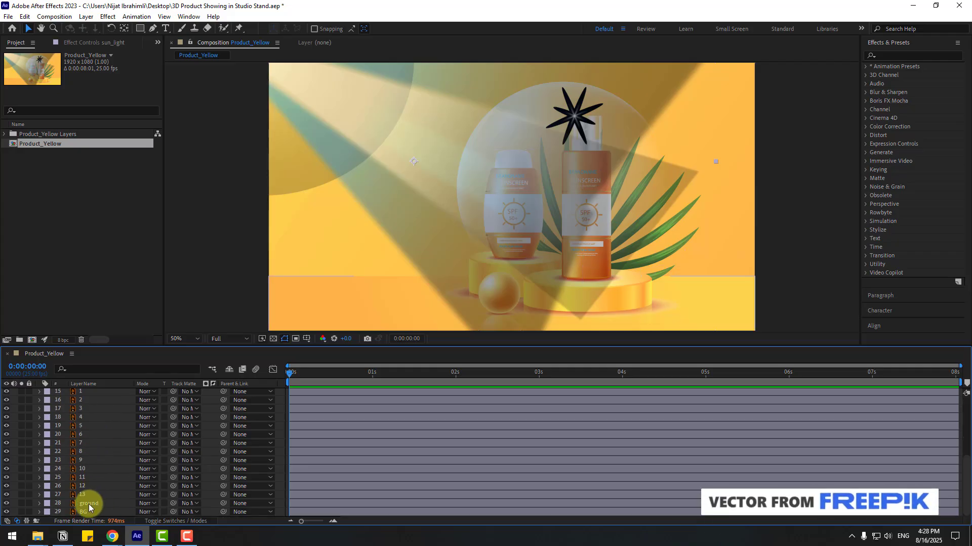
key(ctrl+a)
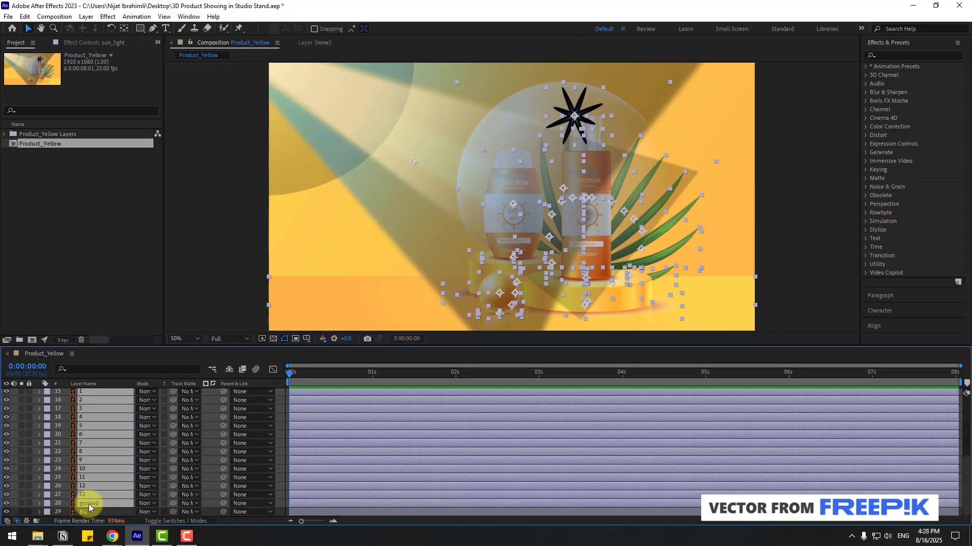
click(160, 522)
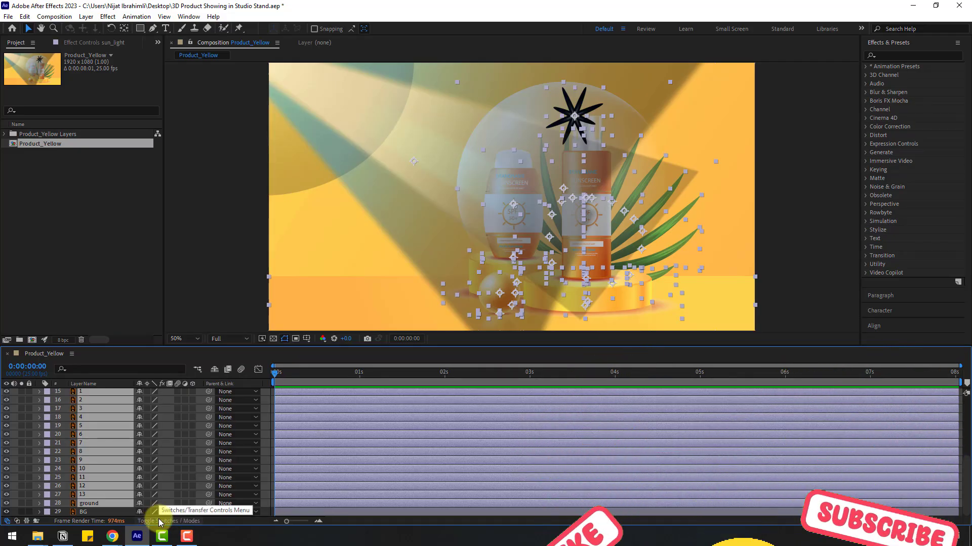
click(192, 391)
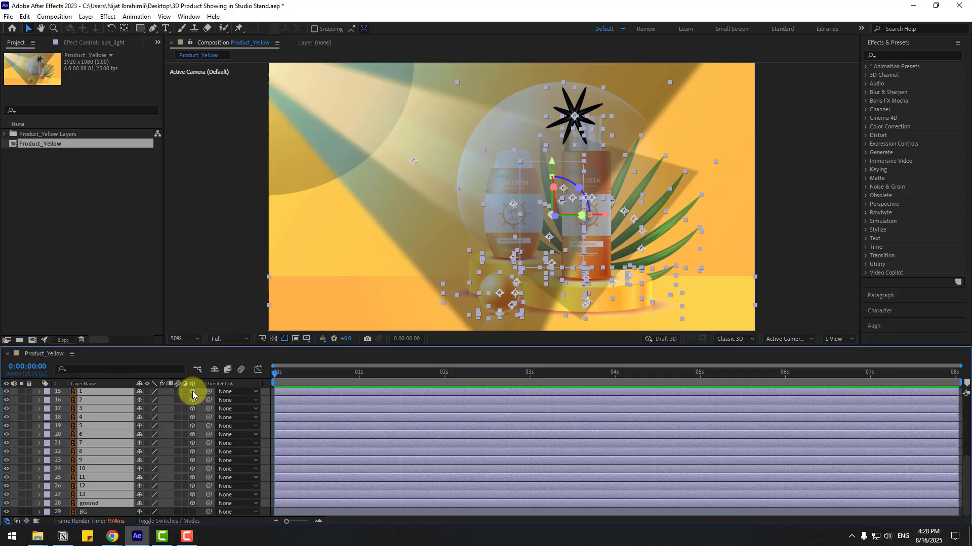
click(731, 339)
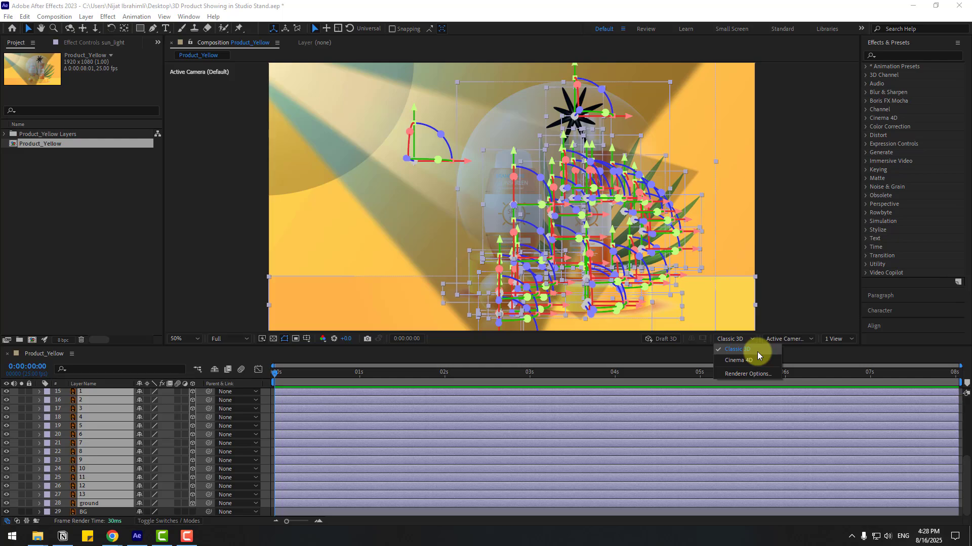
click(53, 16)
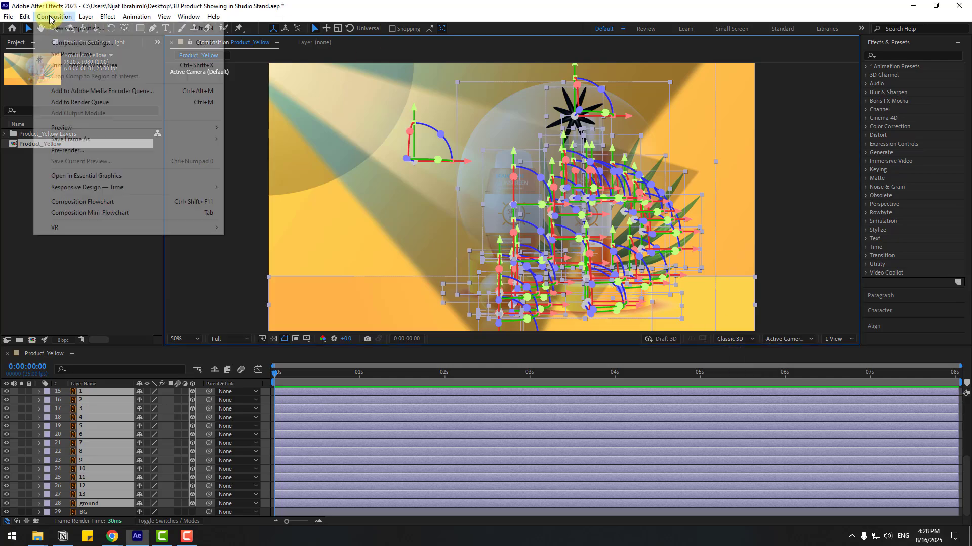
Step: In Composition Settings' 3D Renderer tab, keep Classic 3D as the renderer and confirm
click(98, 43)
click(739, 172)
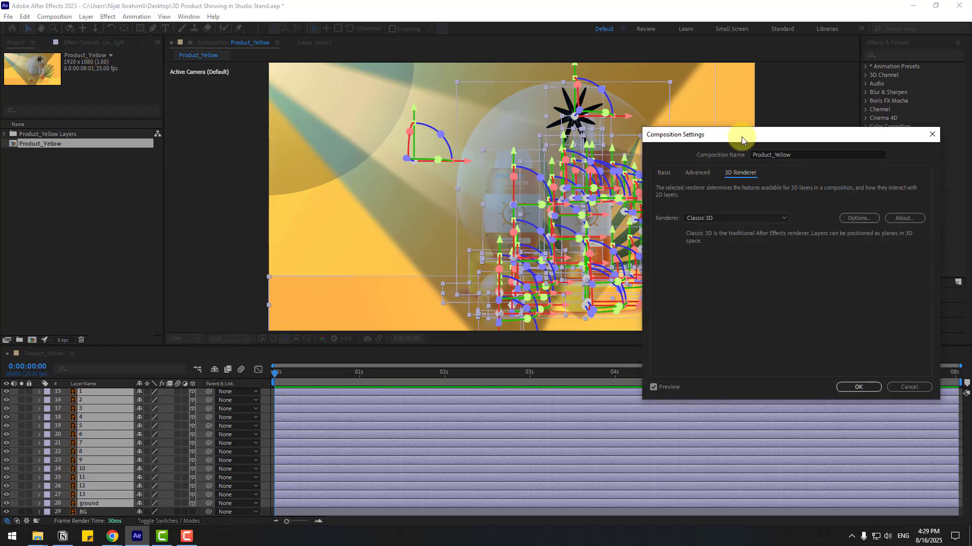
drag(742, 139, 322, 146)
click(292, 225)
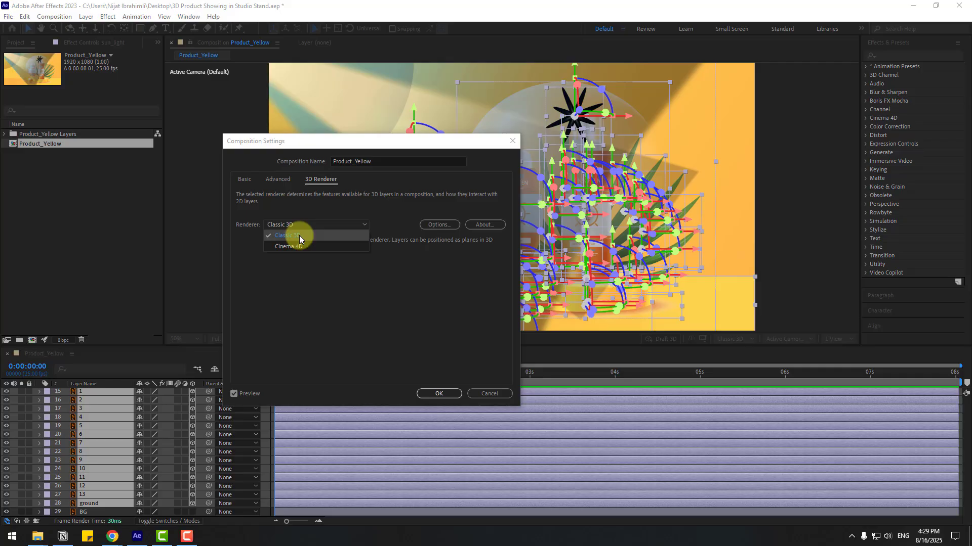
click(299, 235)
click(440, 394)
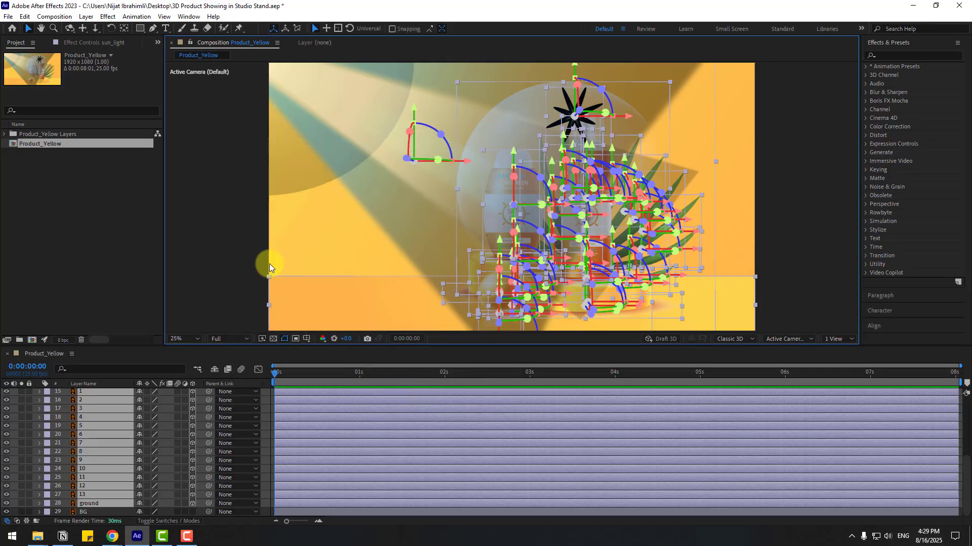
scroll(260, 260, down, 2)
Step: Add a new camera layer, Camera 1, with the default 50mm settings
click(287, 259)
scroll(287, 259, down, 1)
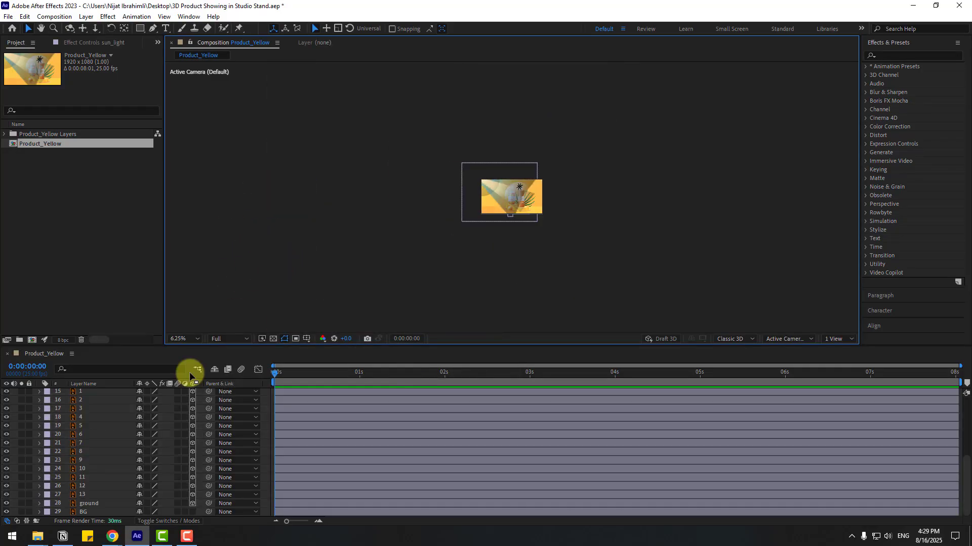
click(87, 17)
mouse_move(101, 28)
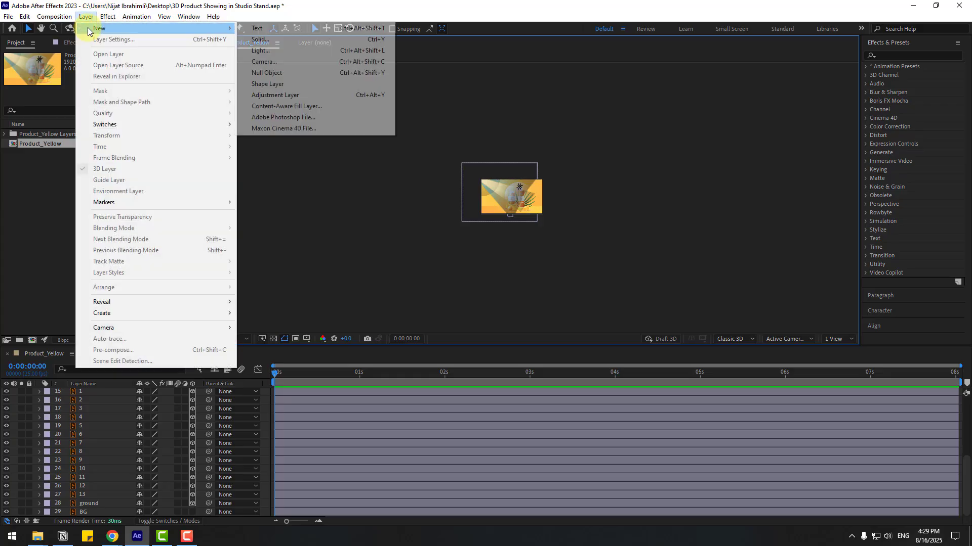
click(278, 63)
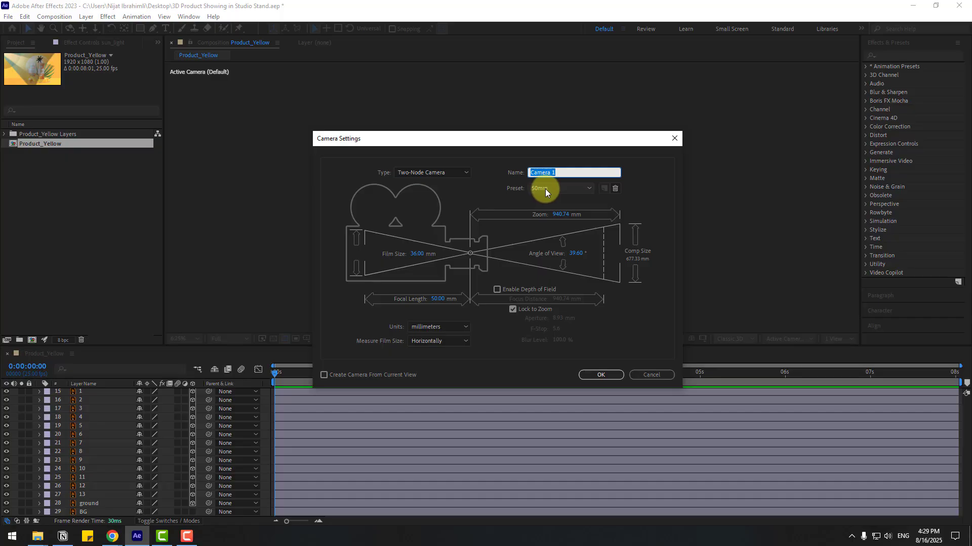
click(608, 374)
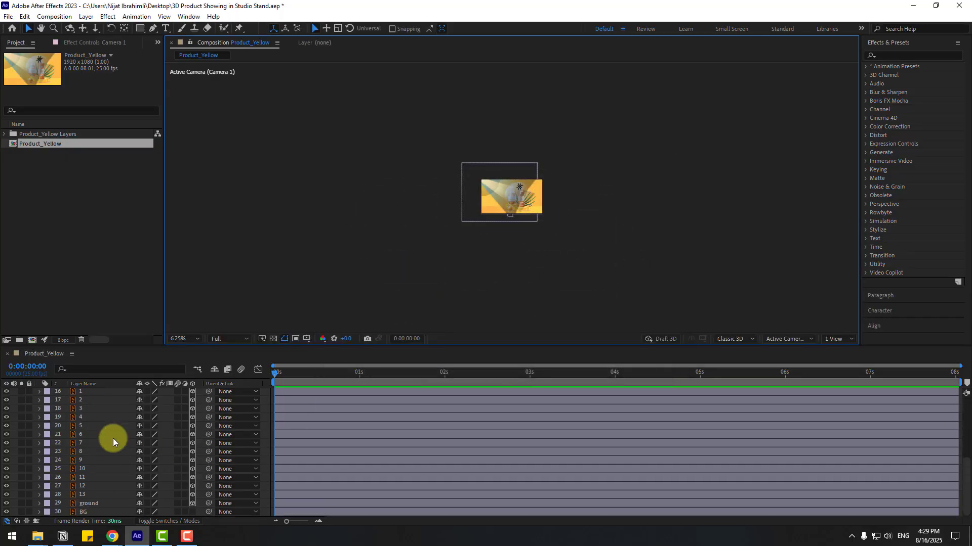
Step: Solo the BG layer and set the viewer magnification to Fit
click(82, 513)
click(21, 512)
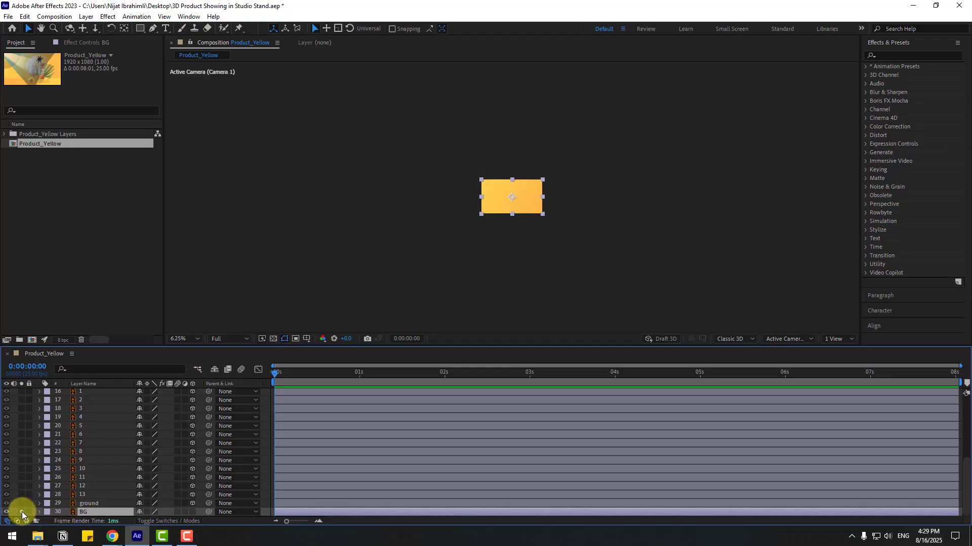
click(184, 339)
click(181, 364)
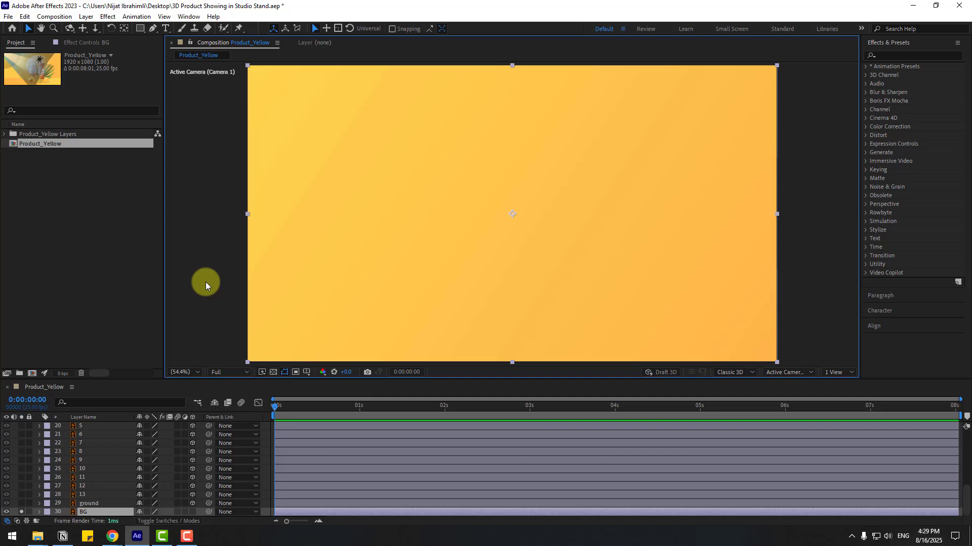
click(194, 256)
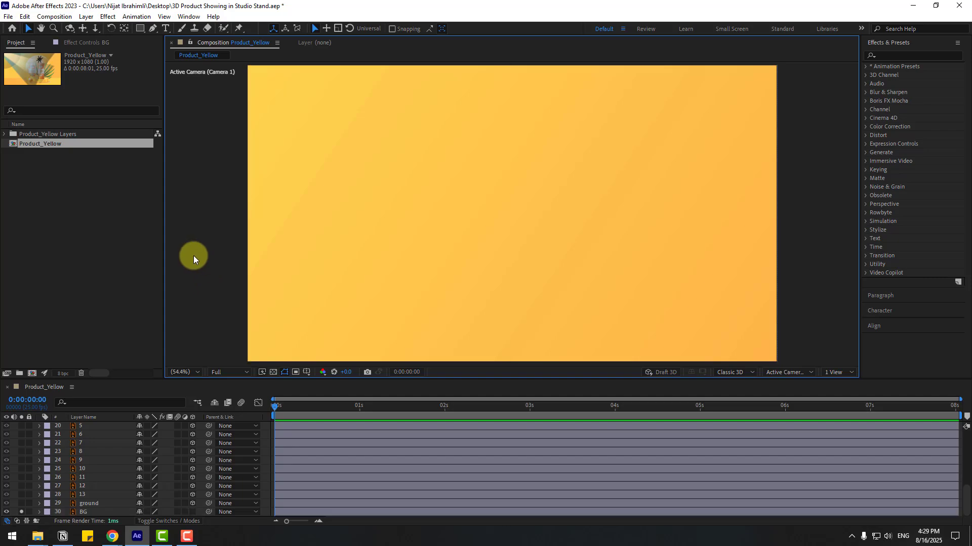
right_click(196, 241)
Step: Split into two Product_Yellow viewers, widen the right one, and set it to the Top view
mouse_move(199, 245)
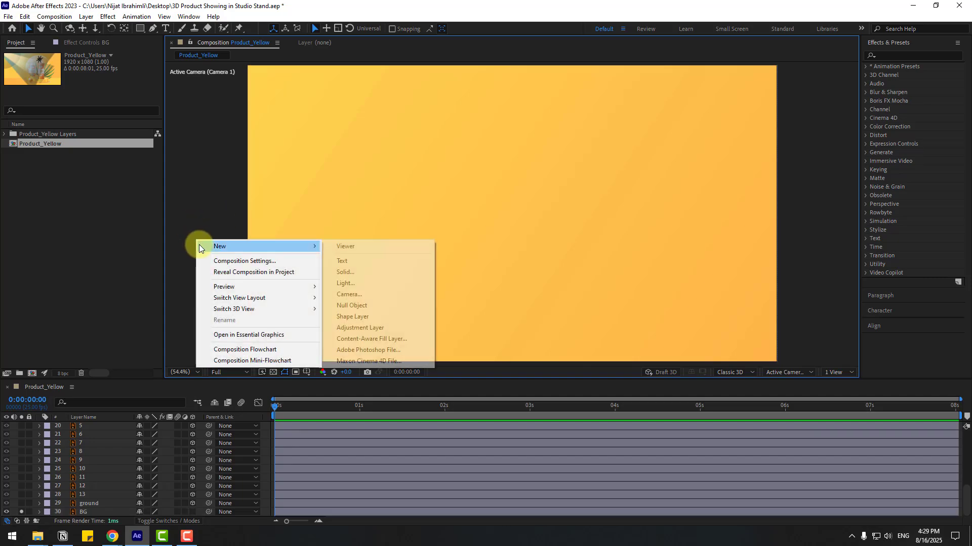
click(344, 248)
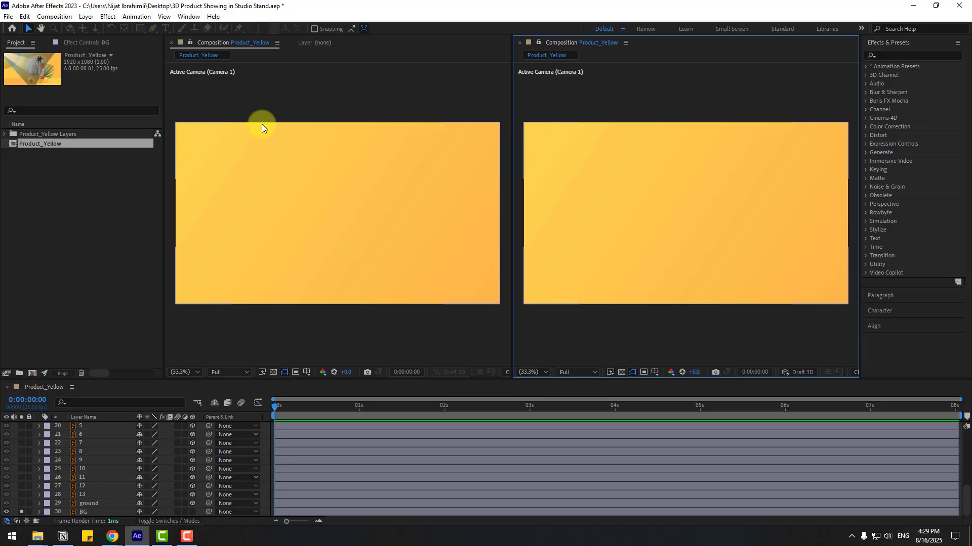
click(254, 83)
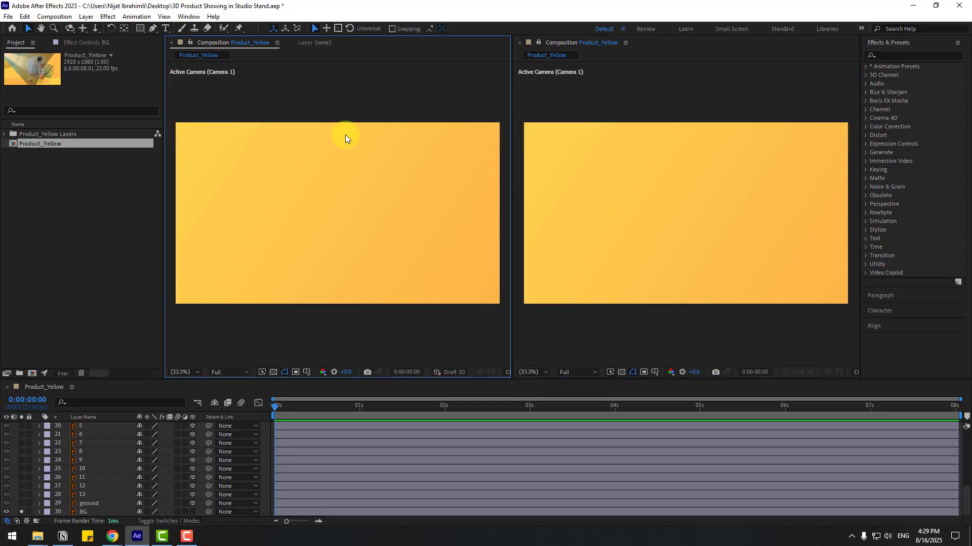
click(567, 96)
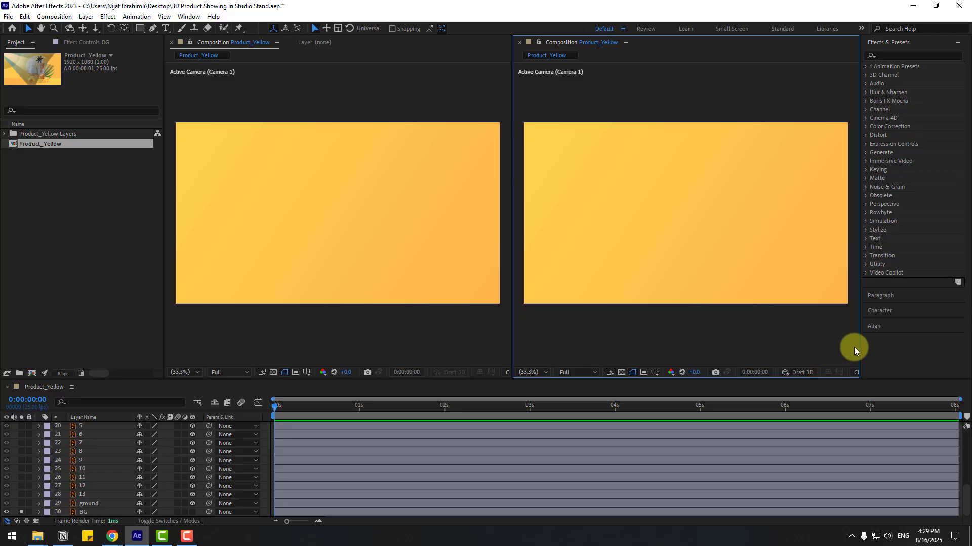
drag(865, 347, 930, 350)
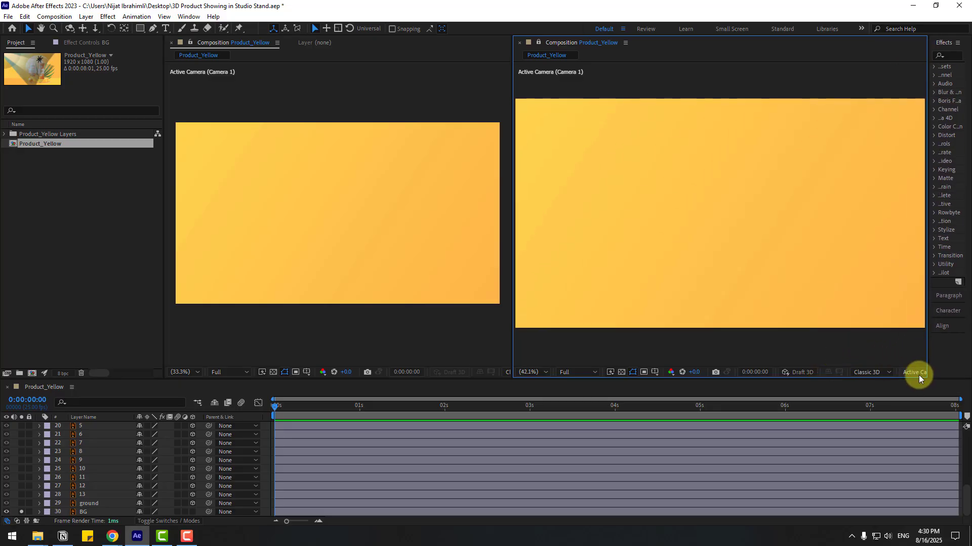
click(914, 372)
click(884, 258)
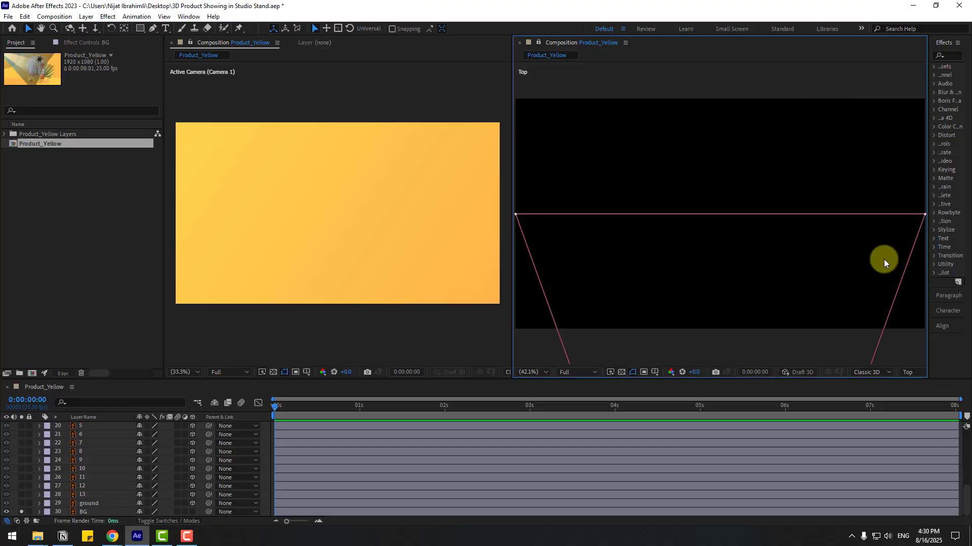
Step: Lock the BG layer, solo the ground layer, and set its X Rotation to 90°
click(85, 512)
scroll(751, 254, down, 4)
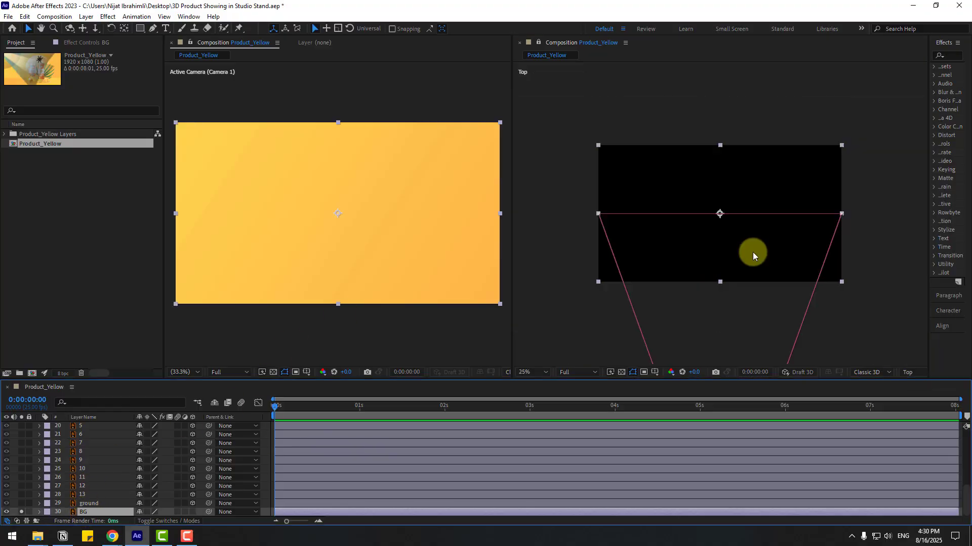
click(29, 512)
click(81, 505)
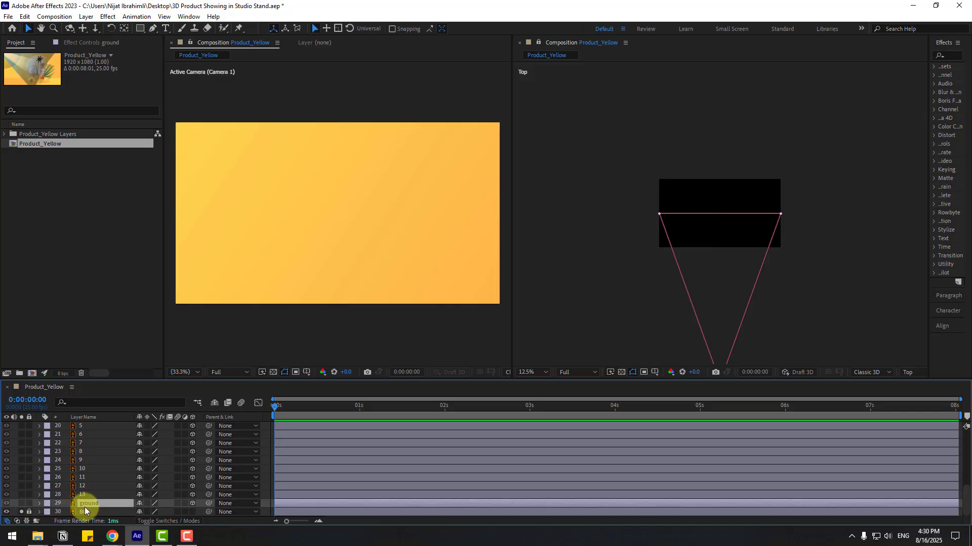
click(23, 505)
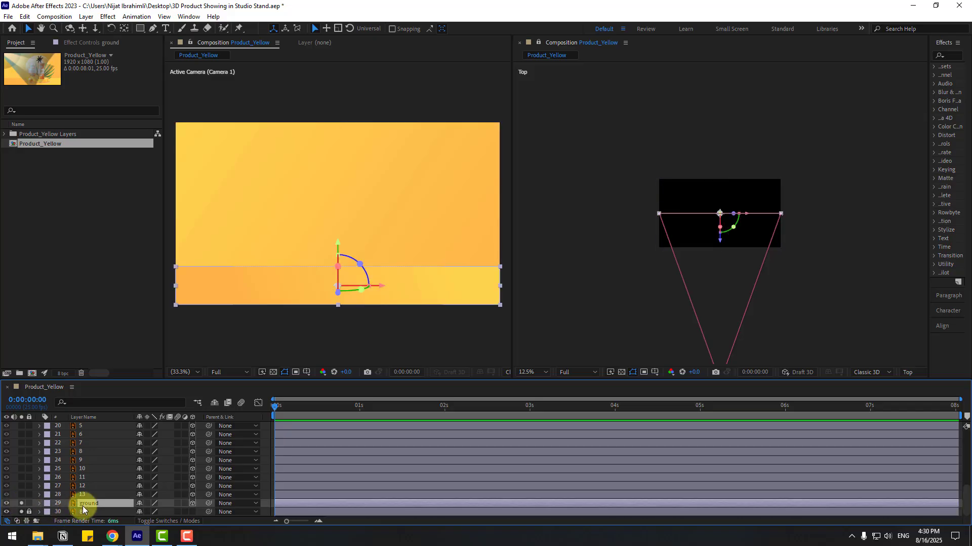
key(r)
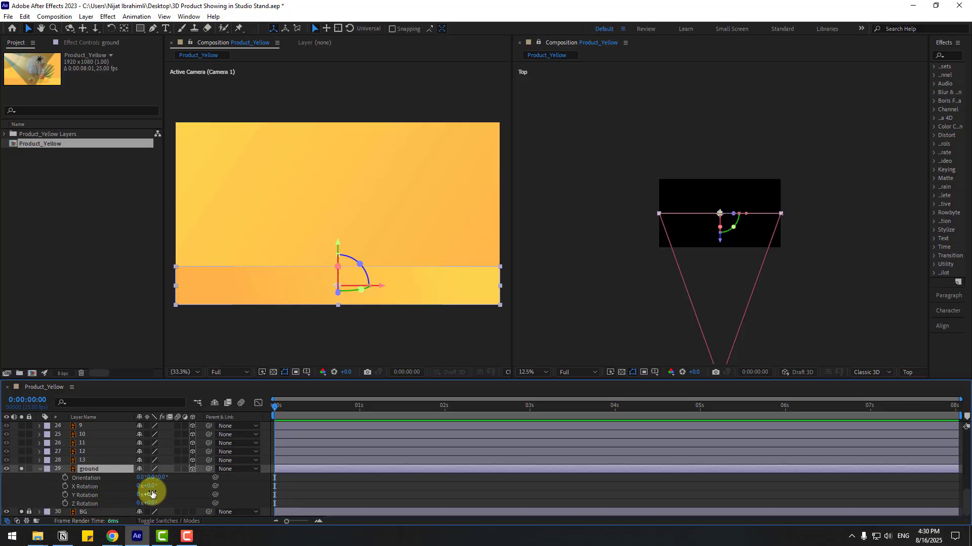
text(90)
key(Return)
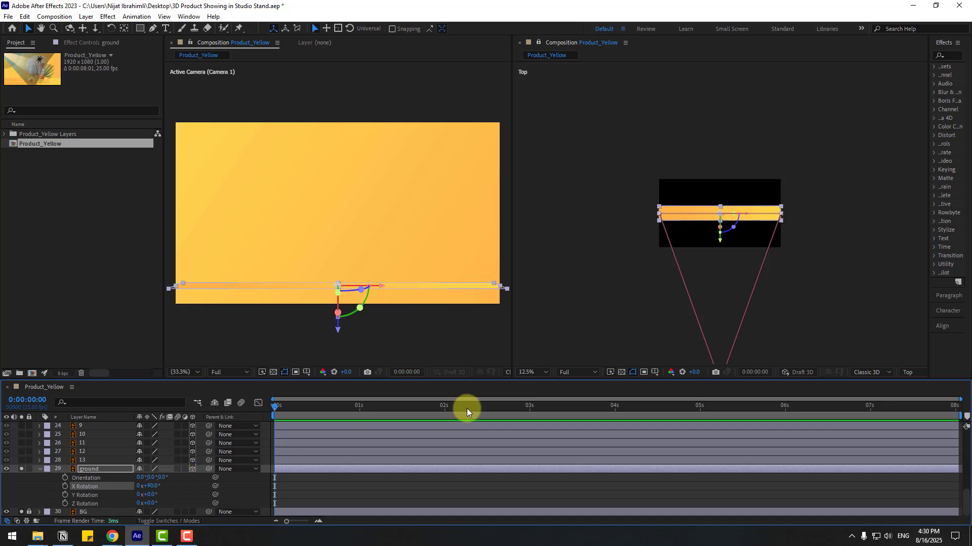
Step: In the Top view, scale the ground plane up, push it back along Z, and widen it
click(781, 229)
drag(781, 229, 779, 320)
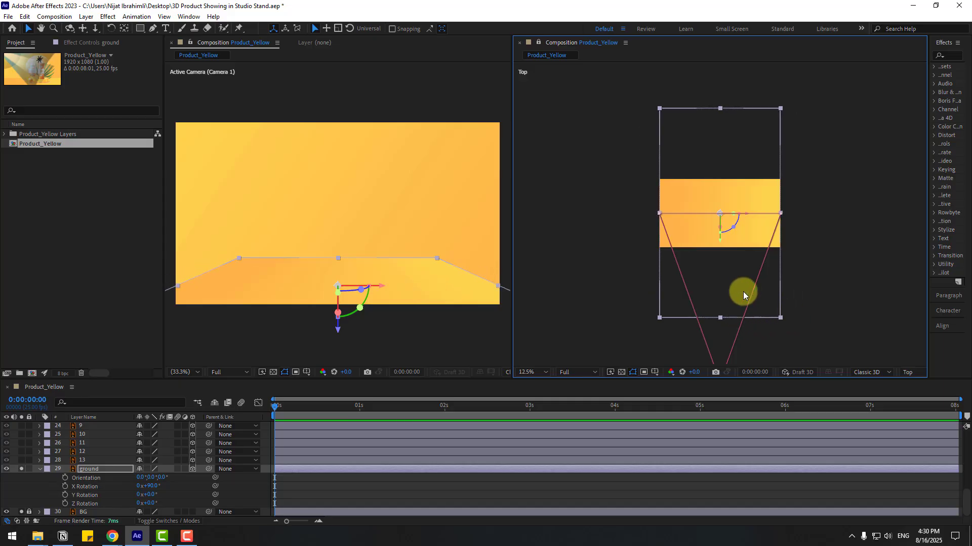
drag(721, 240, 722, 162)
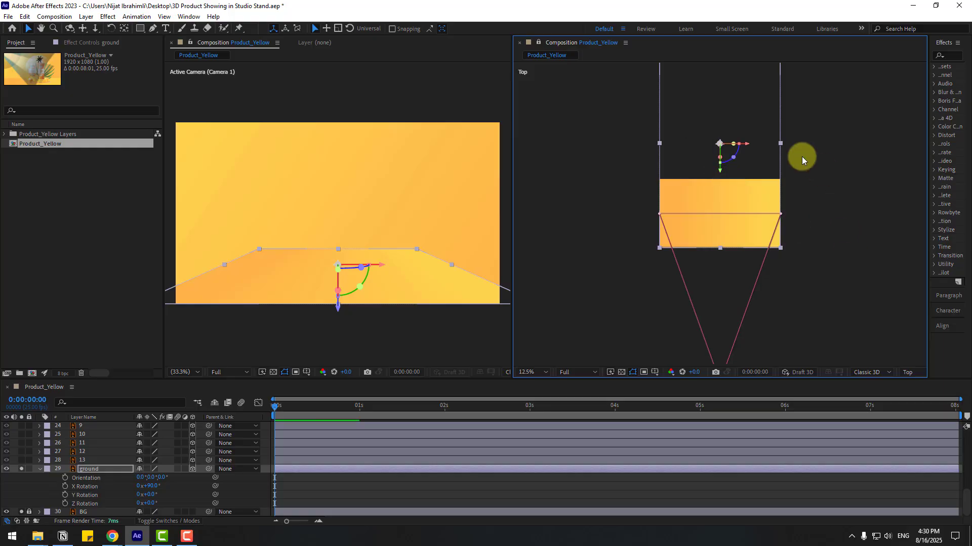
drag(779, 143, 864, 145)
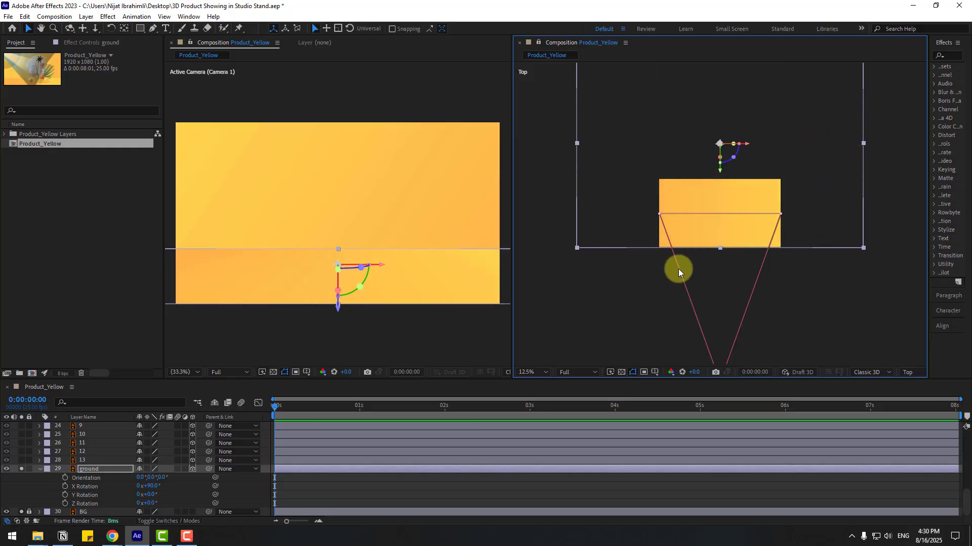
scroll(678, 268, down, 1)
click(123, 480)
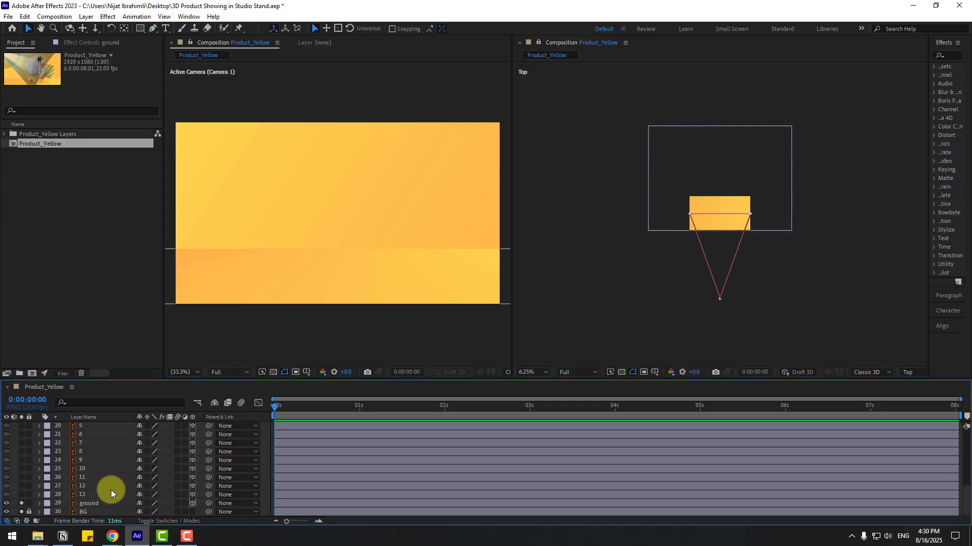
Step: Pre-compose the numbered palm-leaf layers into a comp named 'Plant' and make that layer 3D
click(81, 494)
scroll(99, 484, up, 3)
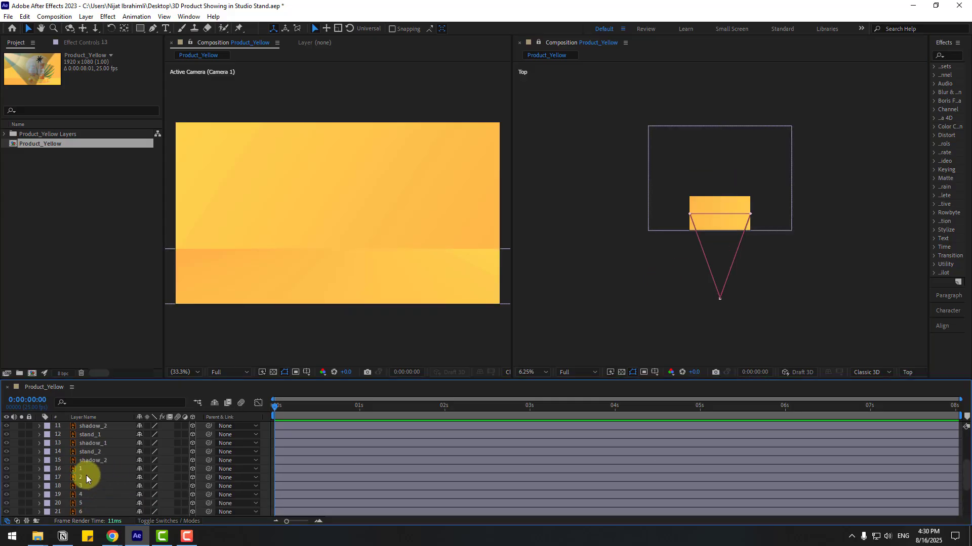
shift+click(86, 472)
scroll(84, 488, down, 3)
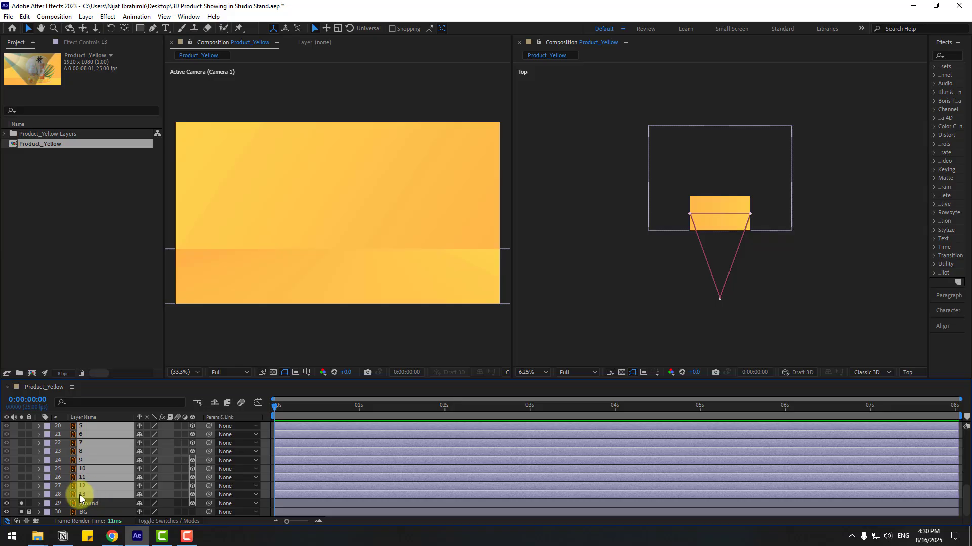
scroll(84, 489, up, 2)
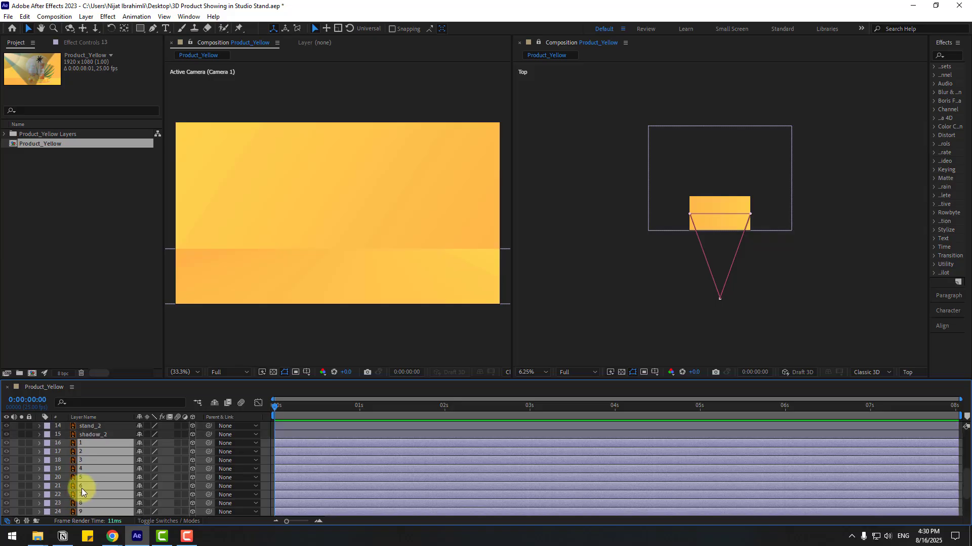
right_click(81, 453)
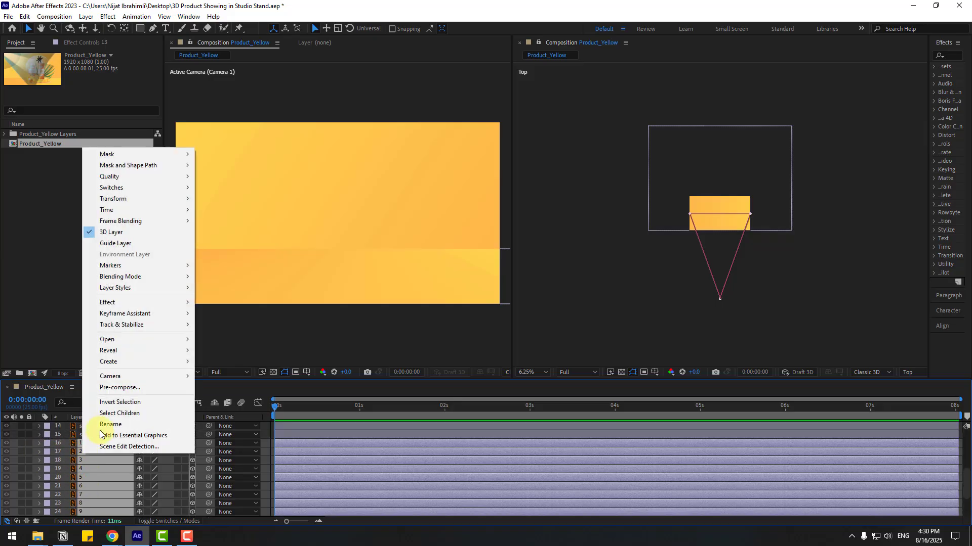
click(111, 389)
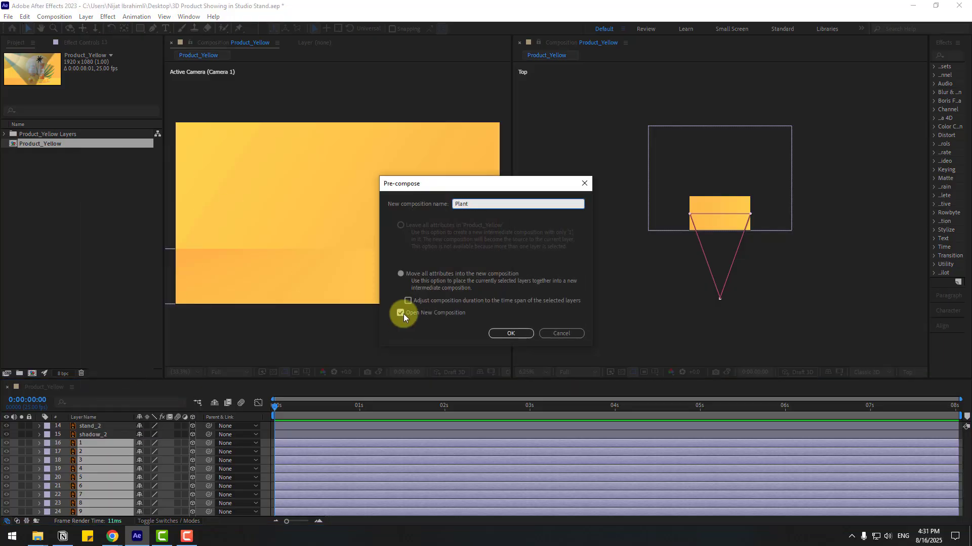
text(Plant)
click(508, 334)
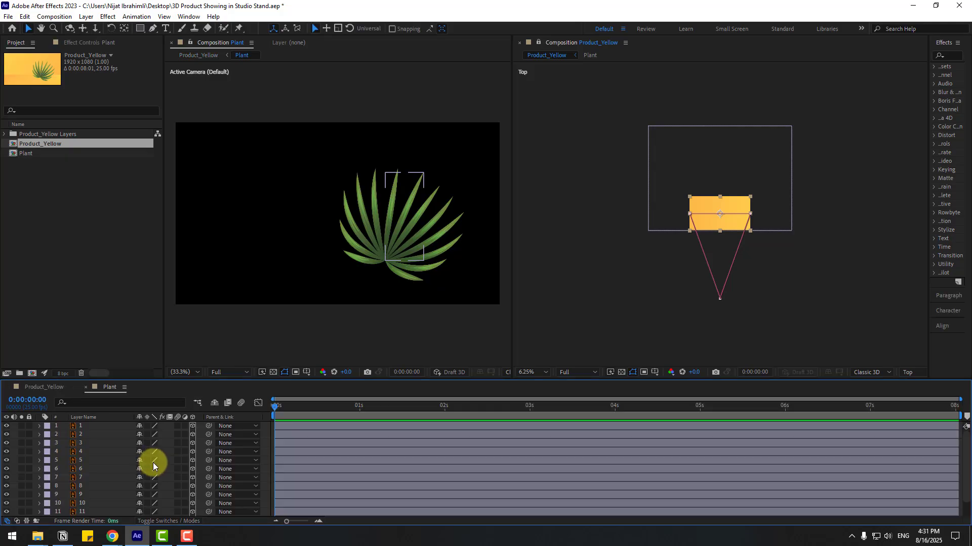
click(34, 388)
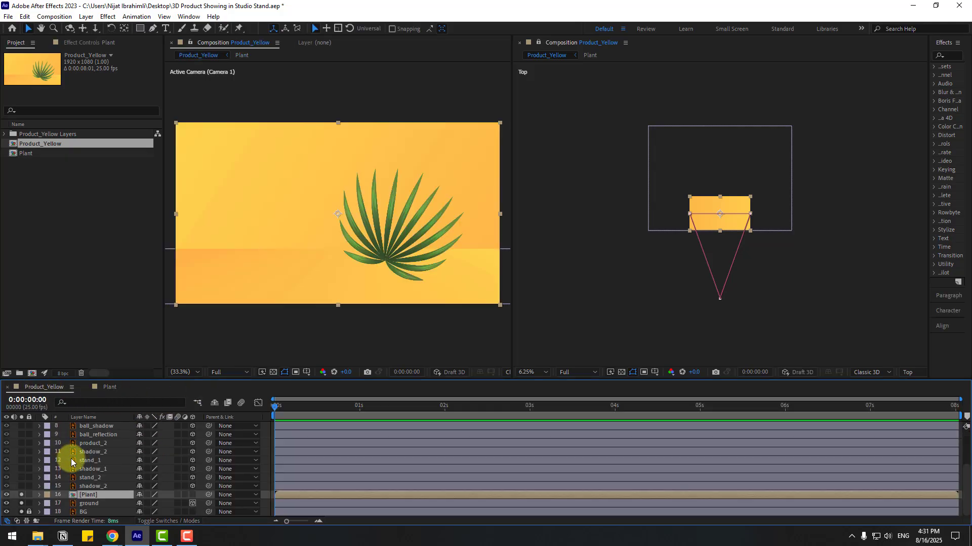
click(192, 494)
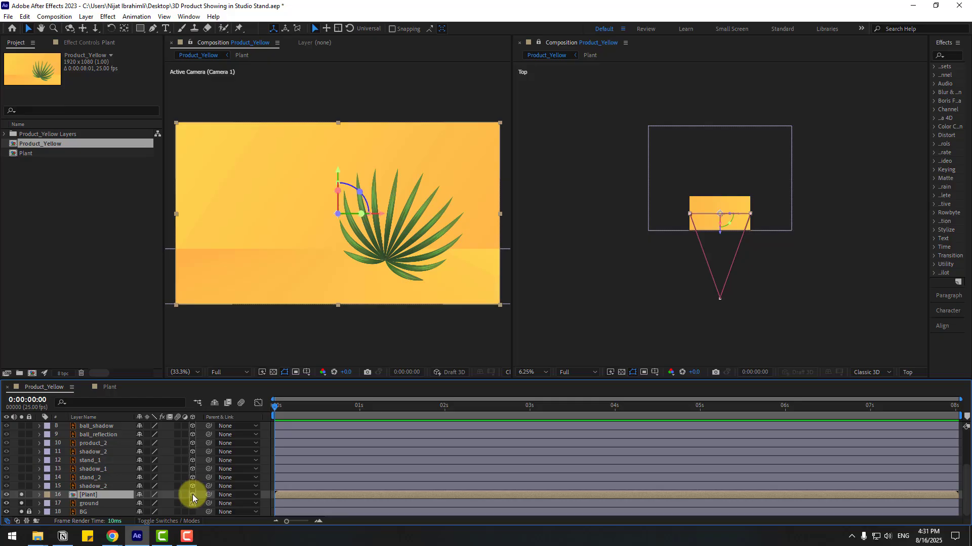
Step: Move the Plant layer's anchor point down to the leaf base with the Pan Behind tool
click(124, 29)
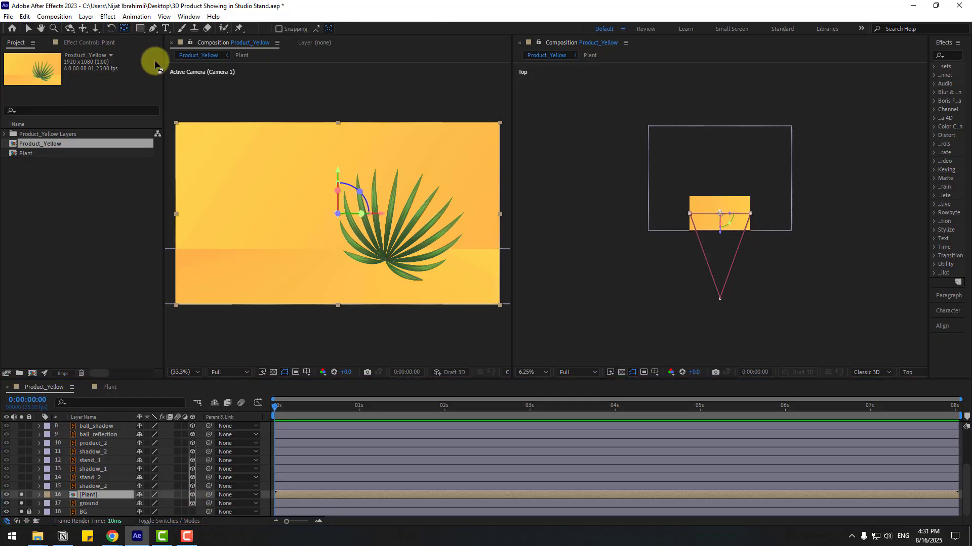
drag(394, 216, 386, 261)
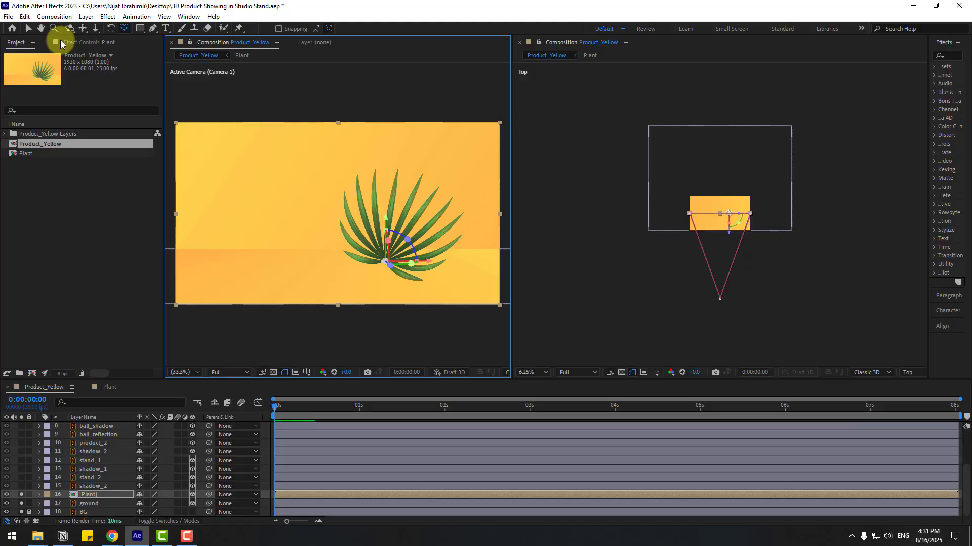
click(29, 29)
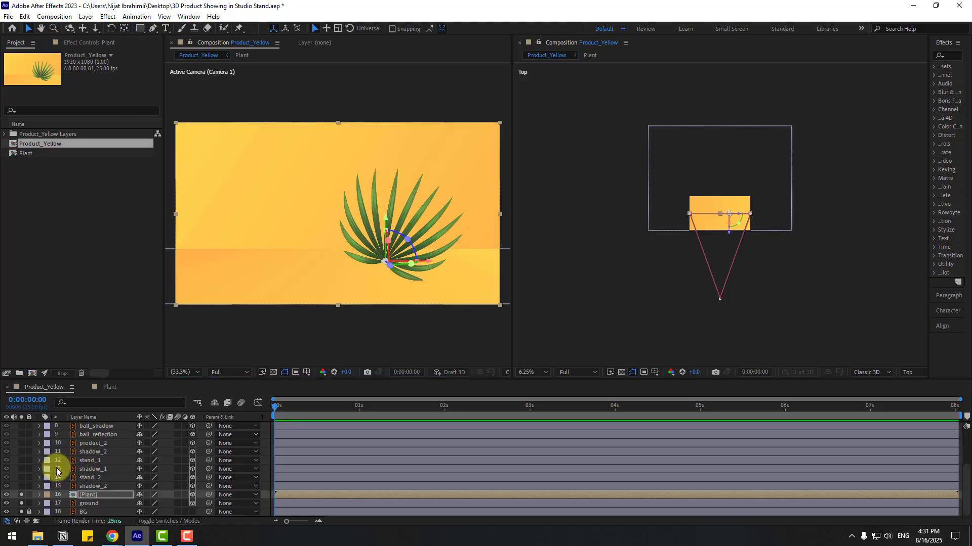
Step: Unsolo the Plant layer and solo the stand_1 layer instead
click(21, 495)
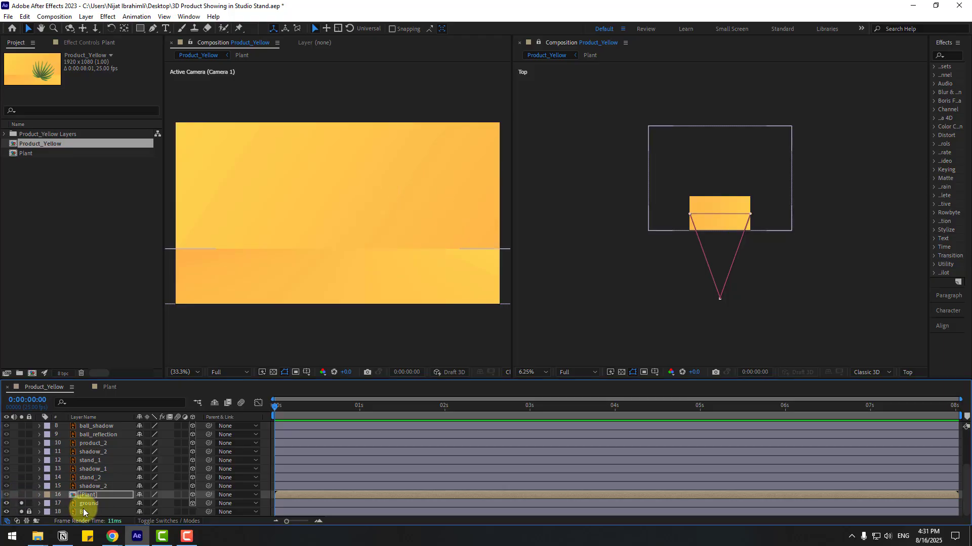
click(87, 477)
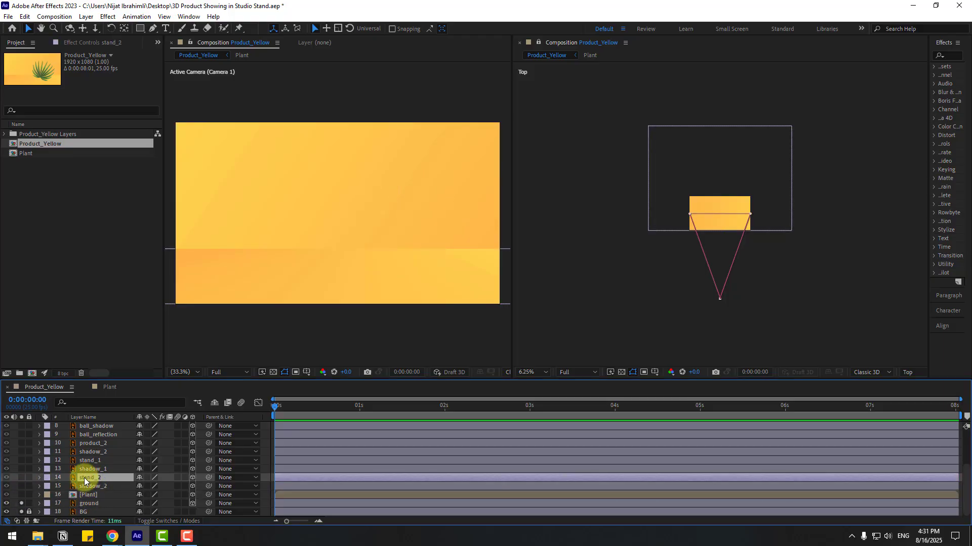
click(91, 460)
click(20, 459)
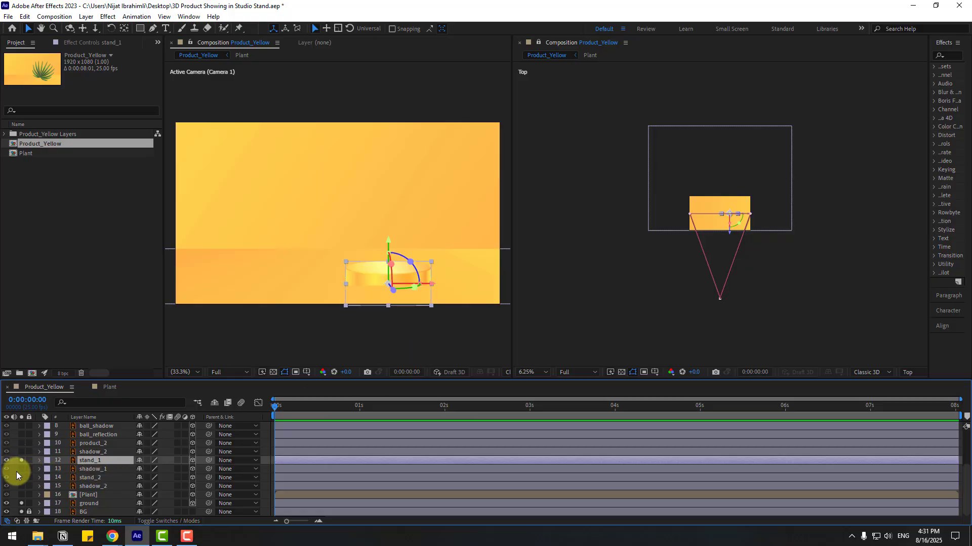
Step: Parent shadow_1 to stand_1 using the pick whip
click(94, 471)
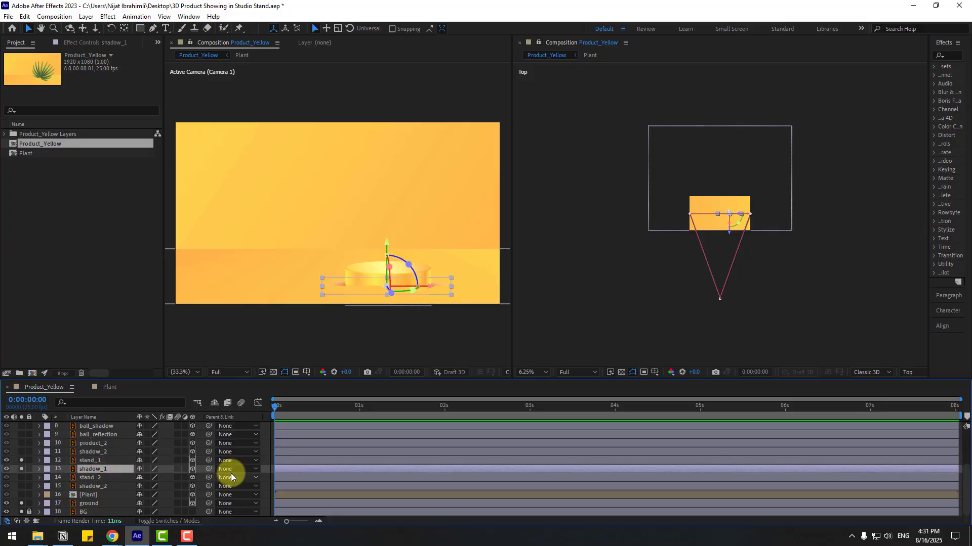
drag(209, 469, 76, 462)
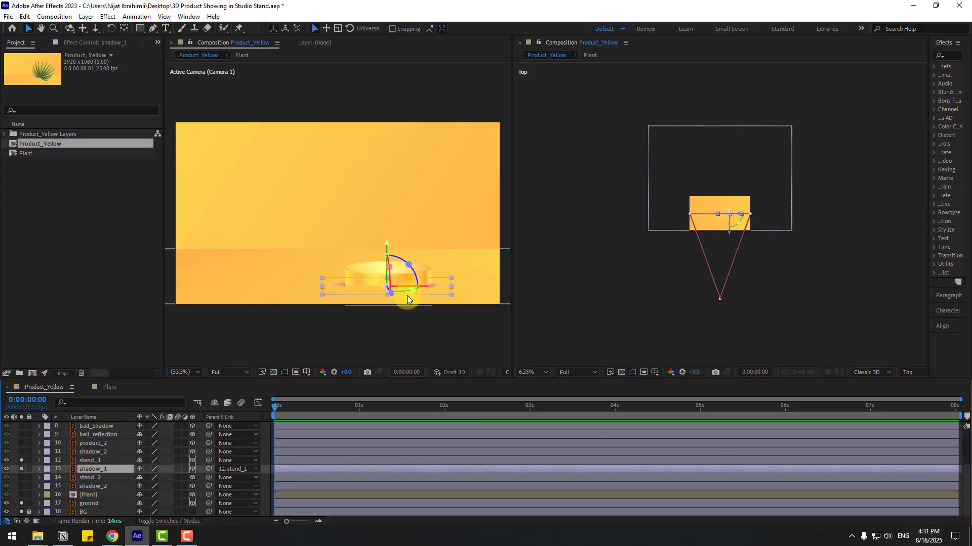
scroll(440, 289, up, 5)
Step: Raise stand_1 slightly to Y 888.4 so it sits above its shadow
drag(383, 306, 296, 271)
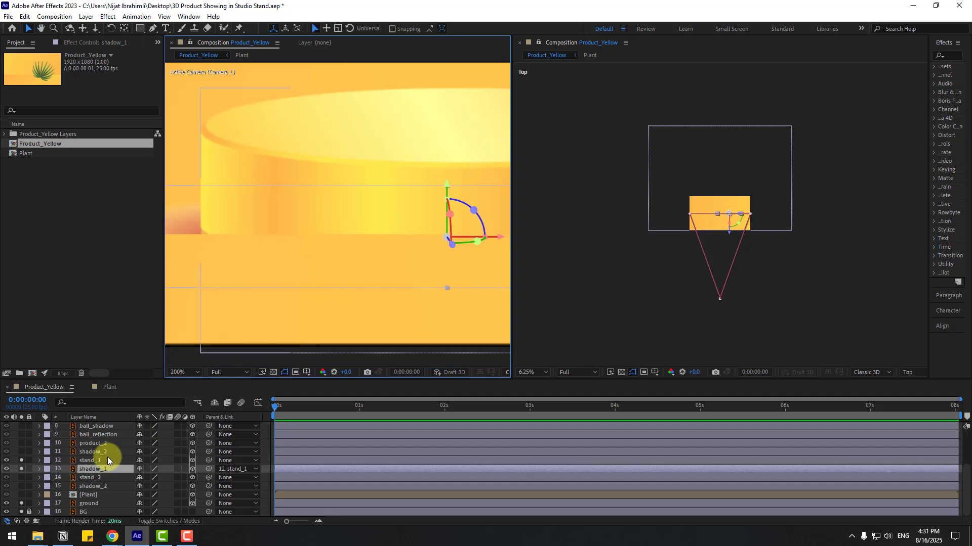
click(85, 461)
drag(455, 174, 472, 117)
scroll(396, 232, down, 4)
click(394, 301)
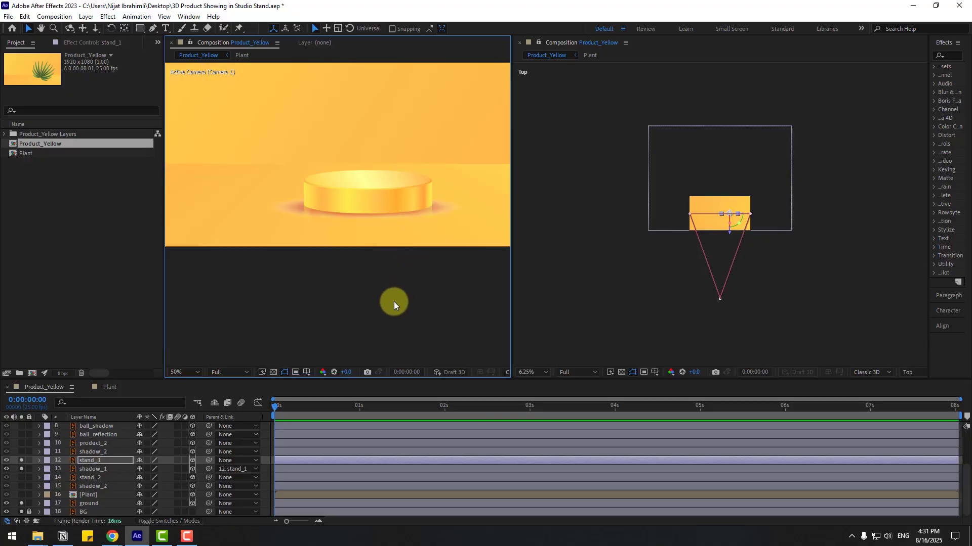
click(94, 471)
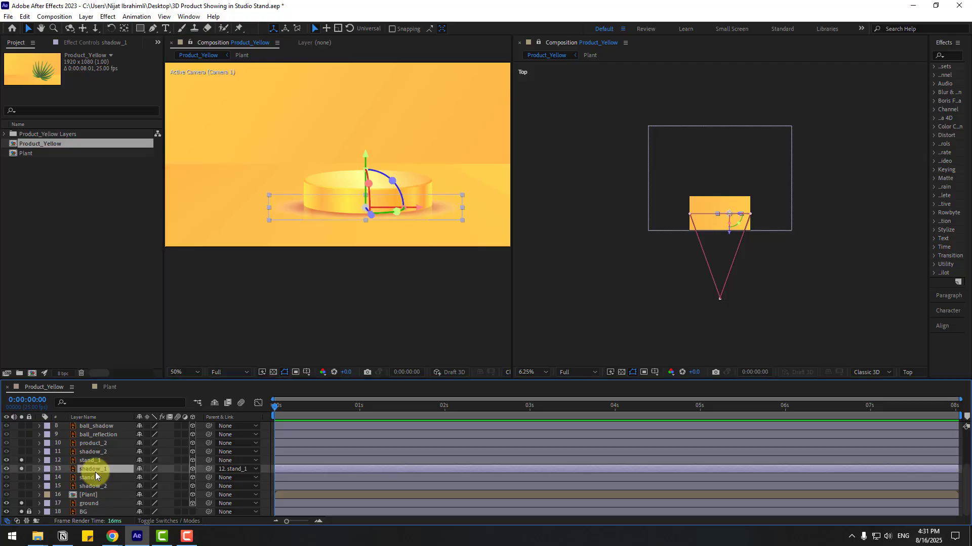
click(154, 522)
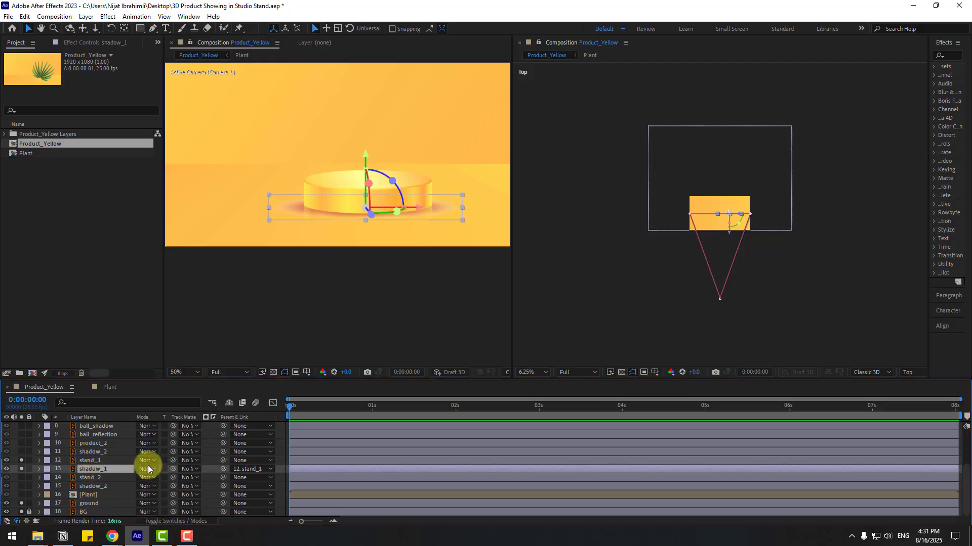
Step: Try Overlay on shadow_1, then settle on Multiply blending for a darker floor shadow
click(147, 471)
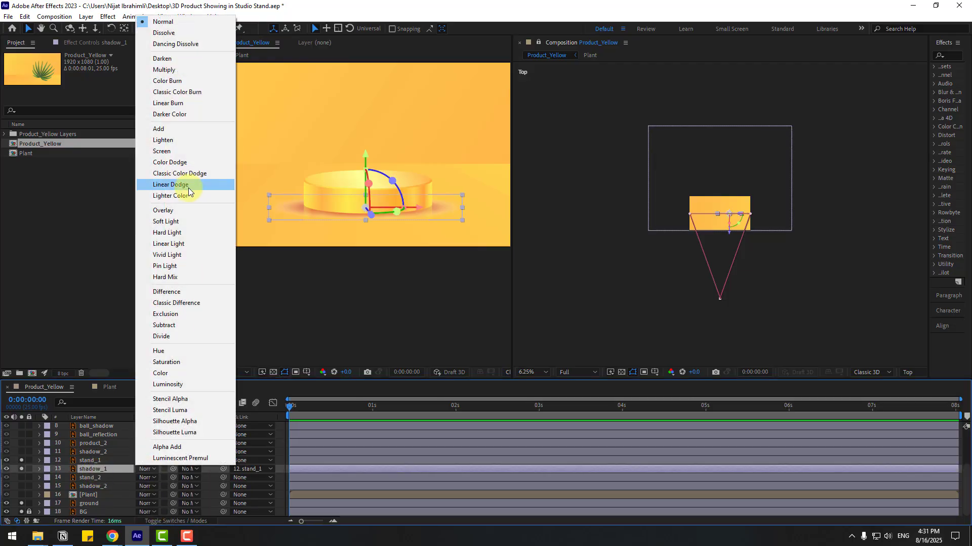
click(165, 211)
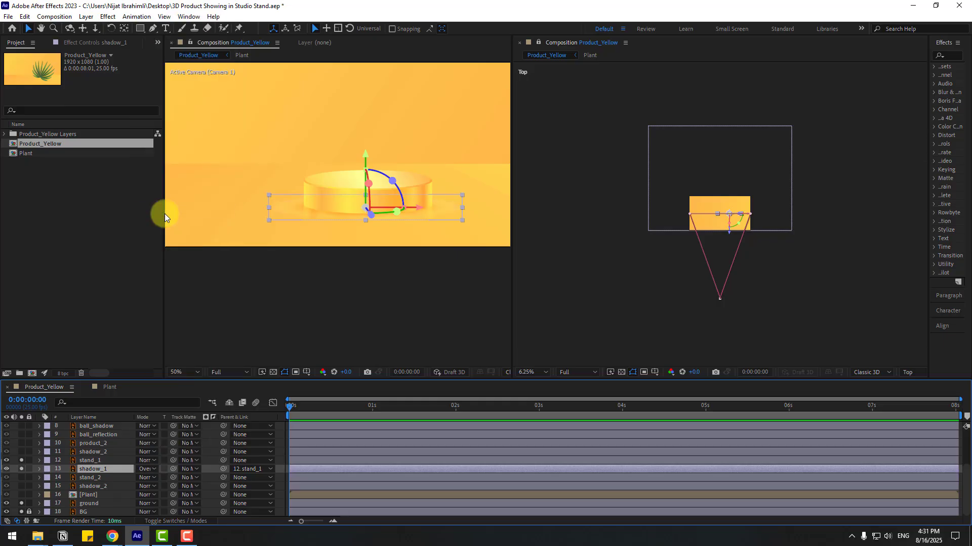
click(262, 319)
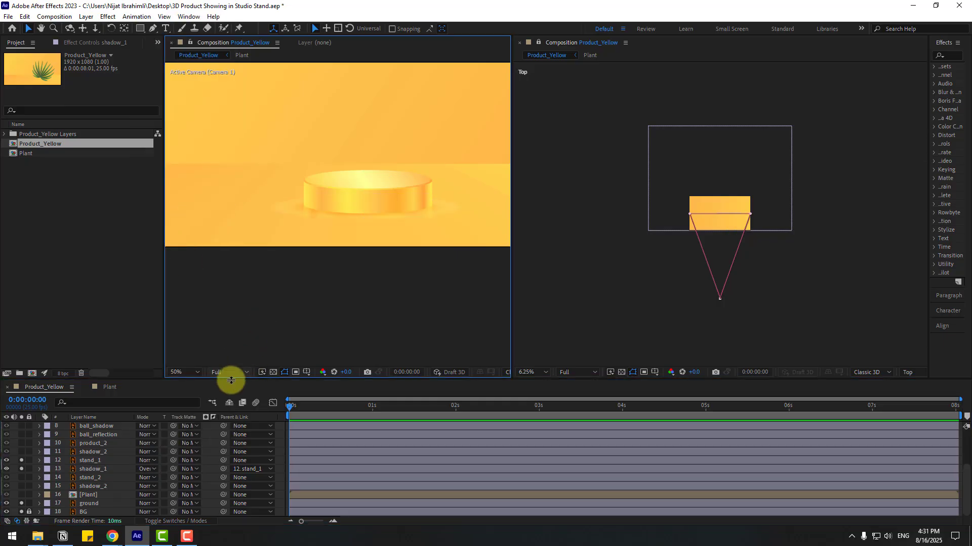
click(96, 469)
click(144, 468)
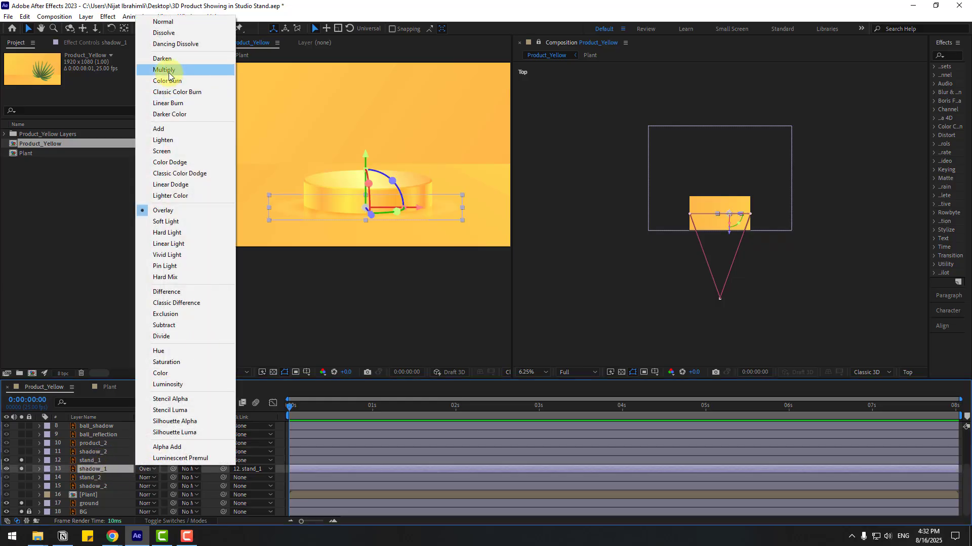
click(170, 76)
click(241, 300)
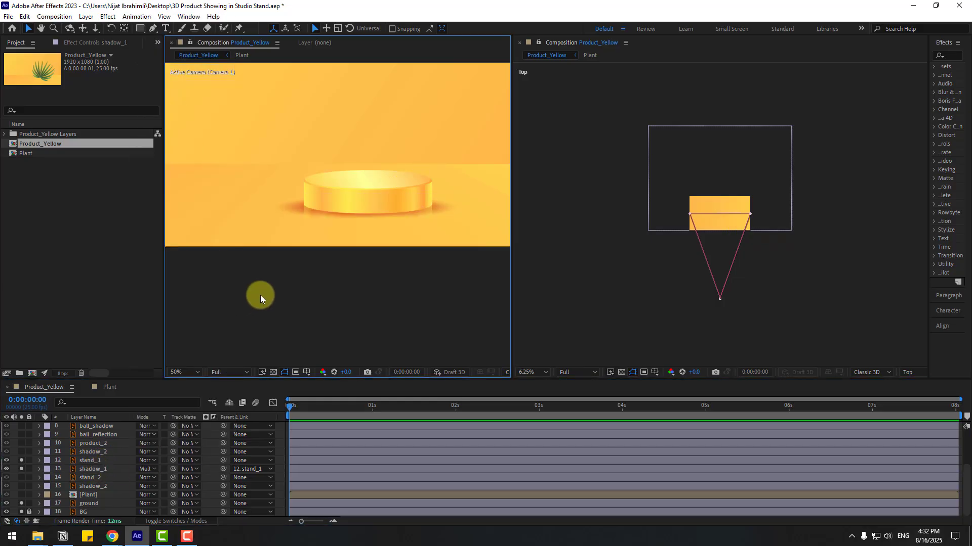
click(96, 461)
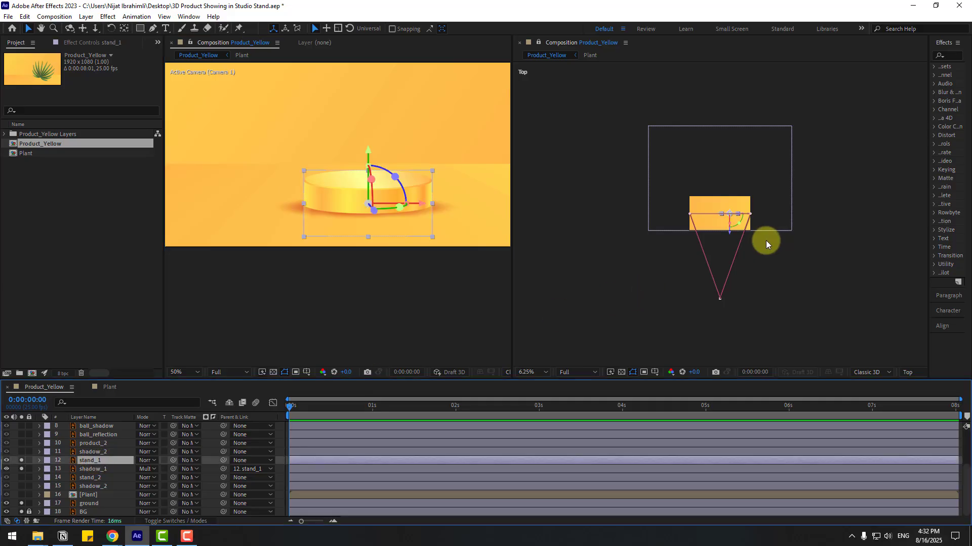
Step: Push stand_1 deeper along Z, then enlarge the ground and move it back behind the stand
drag(728, 231, 845, 72)
click(400, 224)
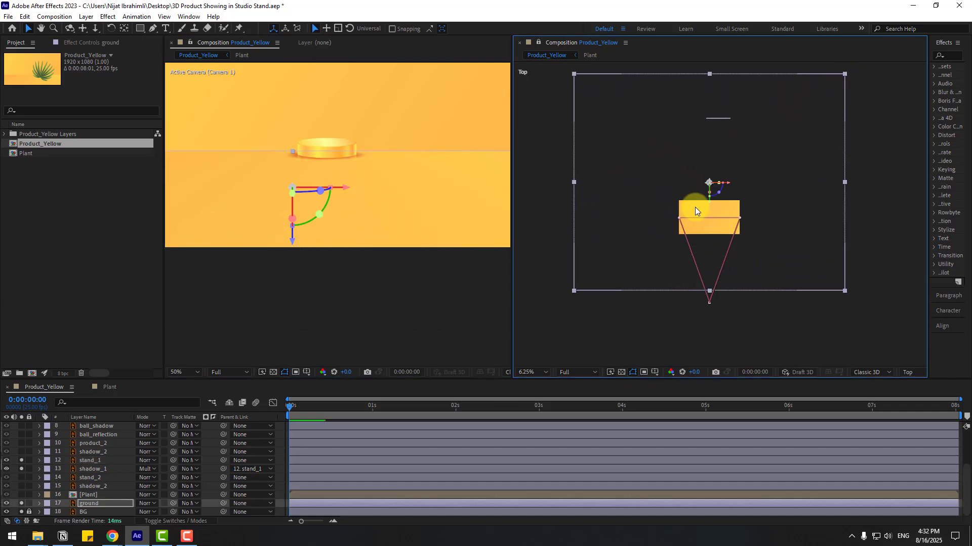
drag(707, 196, 705, 142)
click(616, 294)
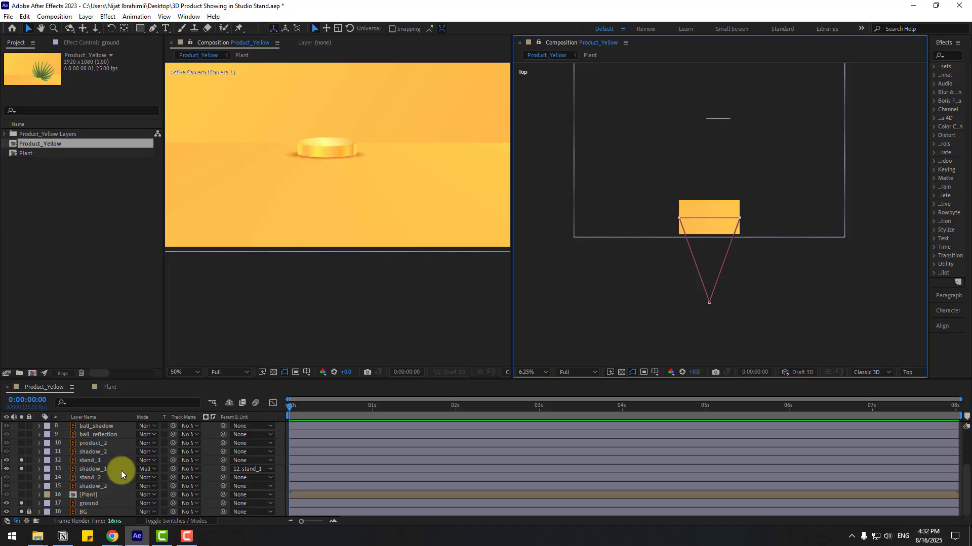
scroll(116, 467, up, 3)
click(93, 426)
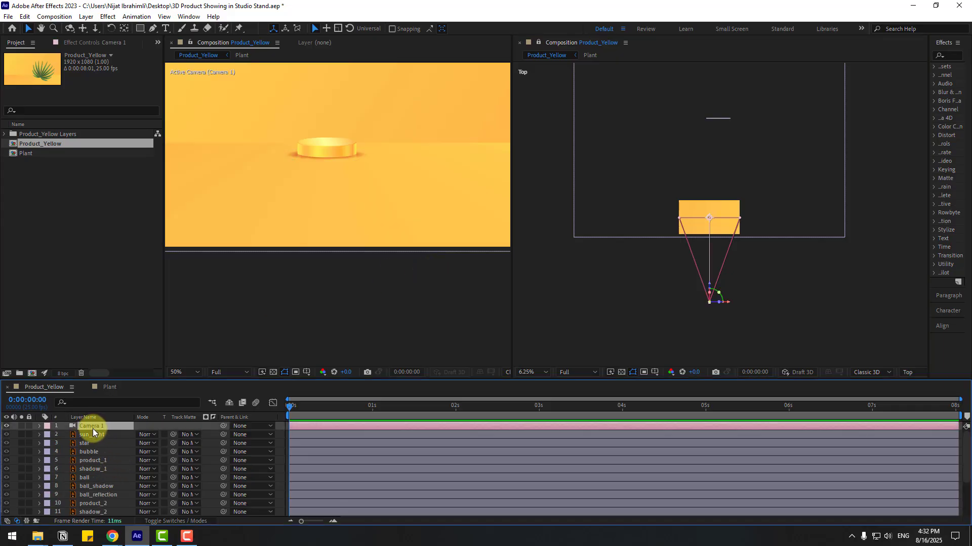
Step: Keyframe all of Camera 1's transform properties at 0 s, then move the playhead to 0:00:03:00
click(39, 426)
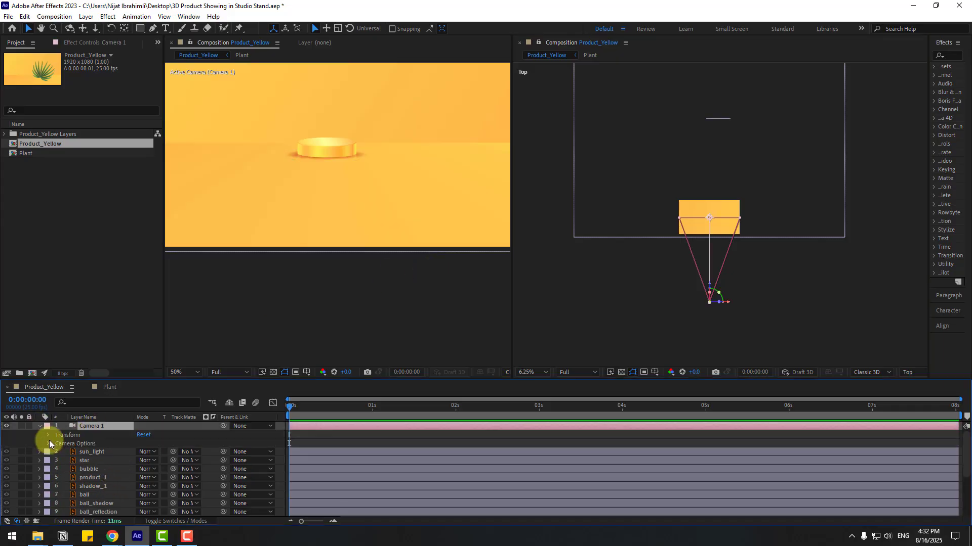
click(48, 436)
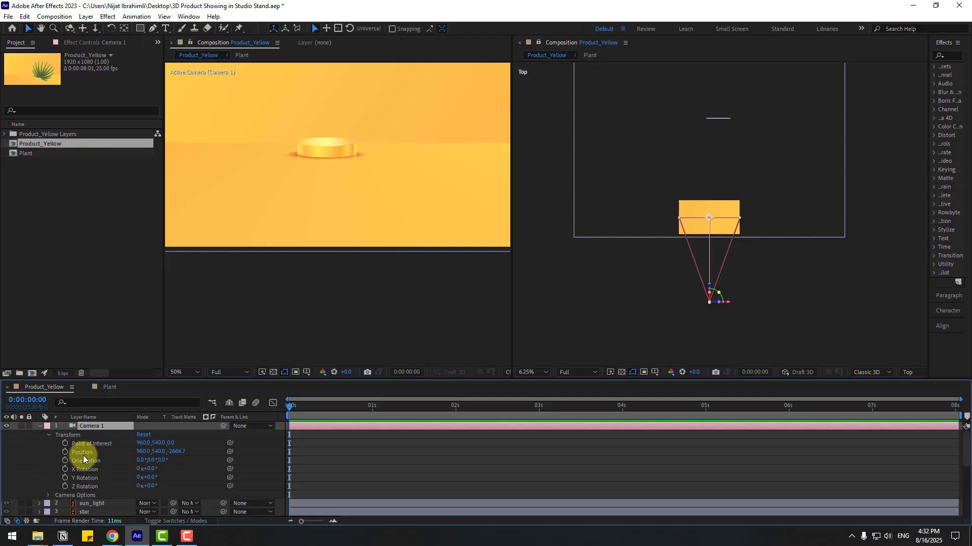
drag(66, 443, 65, 491)
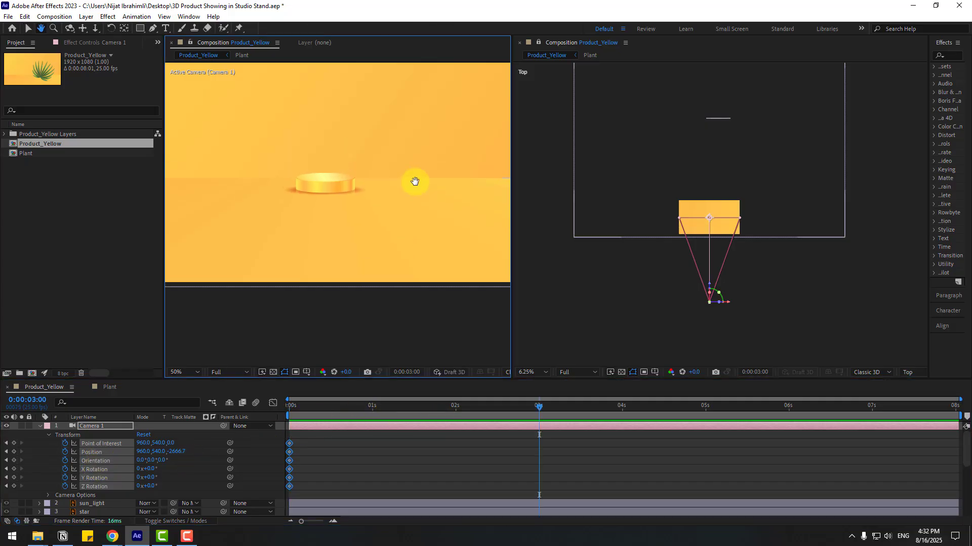
drag(415, 182, 414, 184)
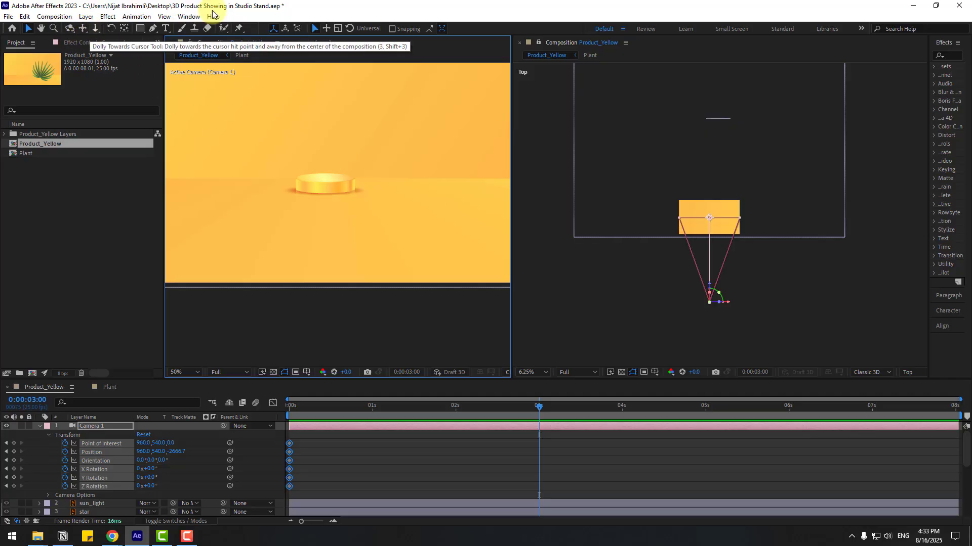
key(y)
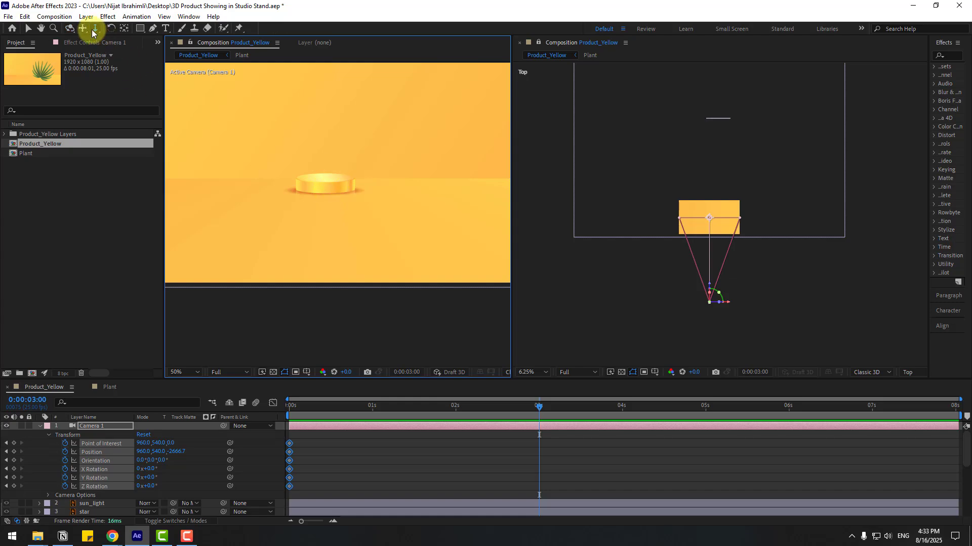
Step: At 3 s, dolly Camera 1 in toward the stand, fitting the viewer to check the move
drag(317, 187, 318, 140)
click(189, 373)
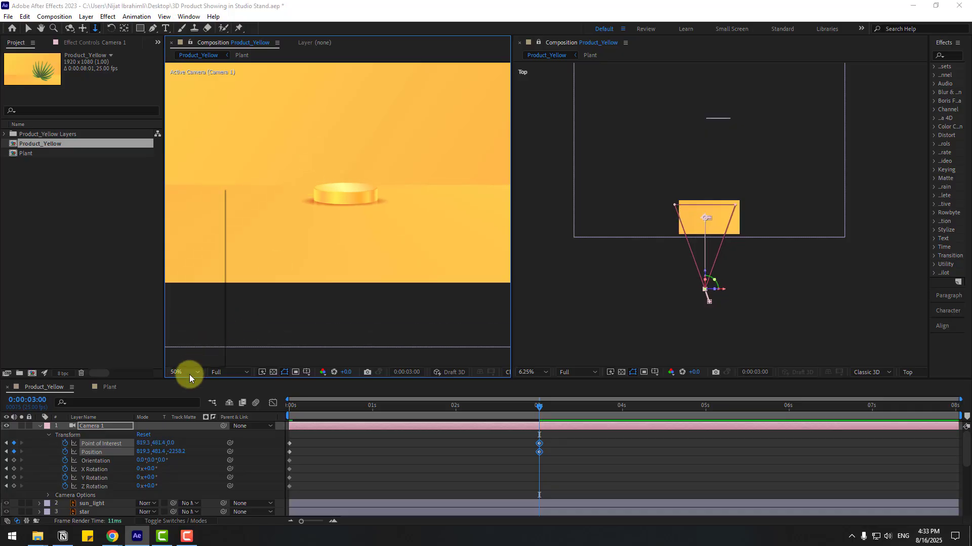
click(196, 205)
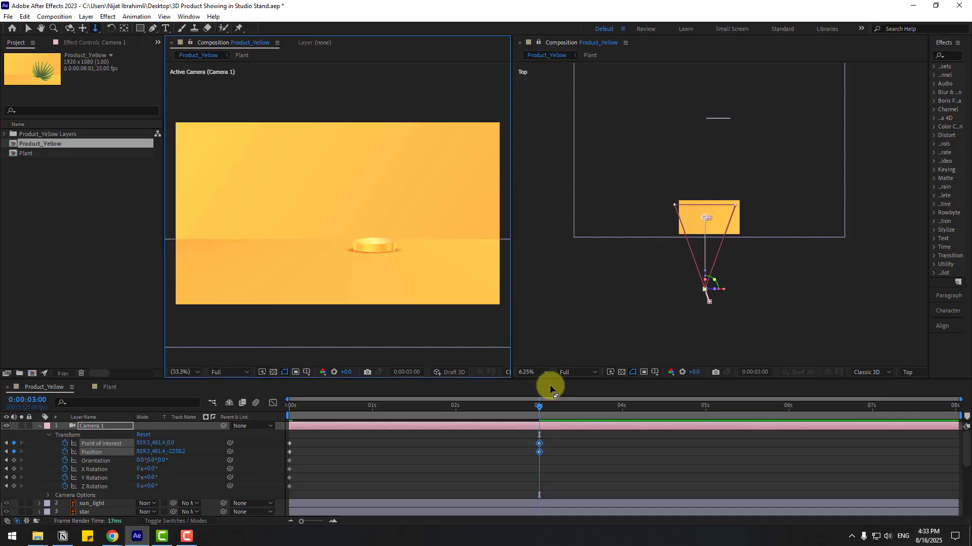
mouse_move(539, 410)
mouse_down()
mouse_move(313, 413)
mouse_move(538, 408)
mouse_up()
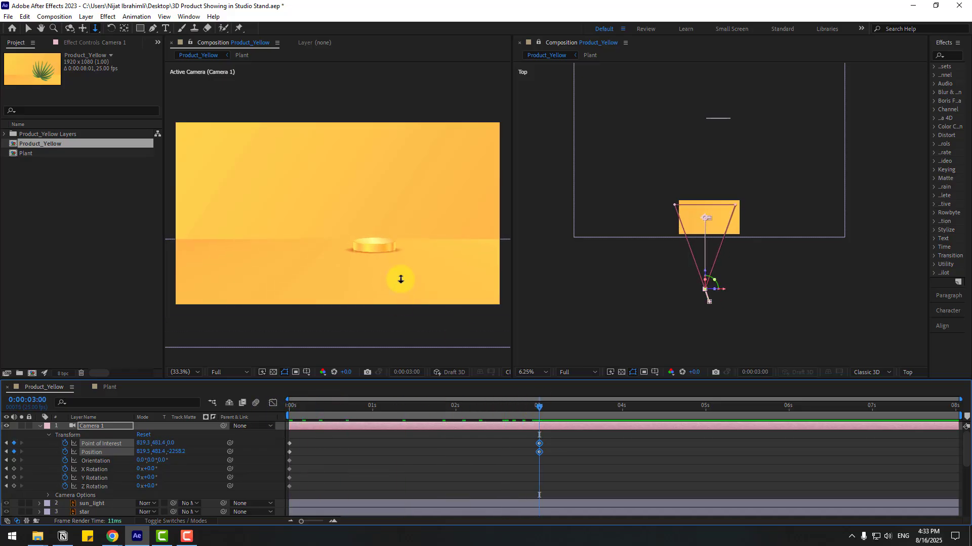
drag(399, 277, 390, 238)
key(c)
key(c)
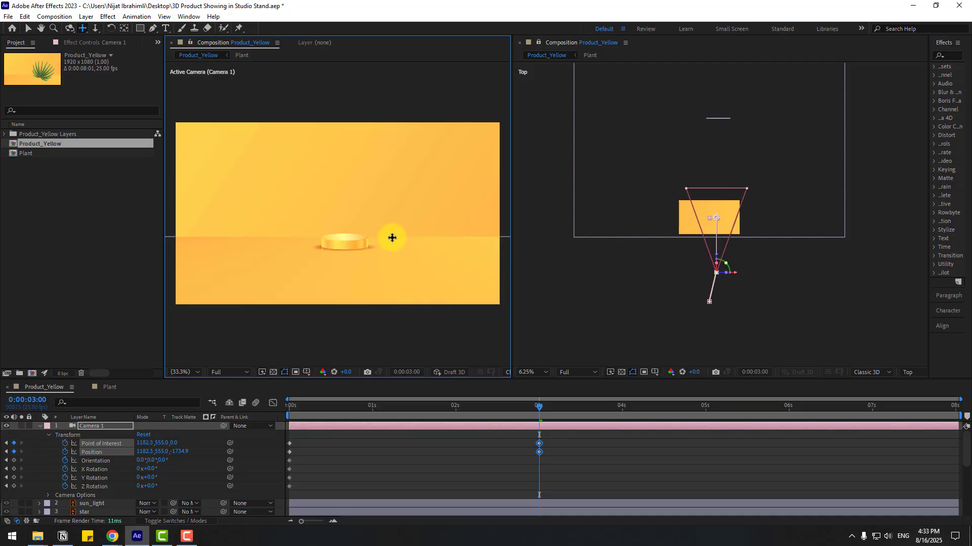
key(v)
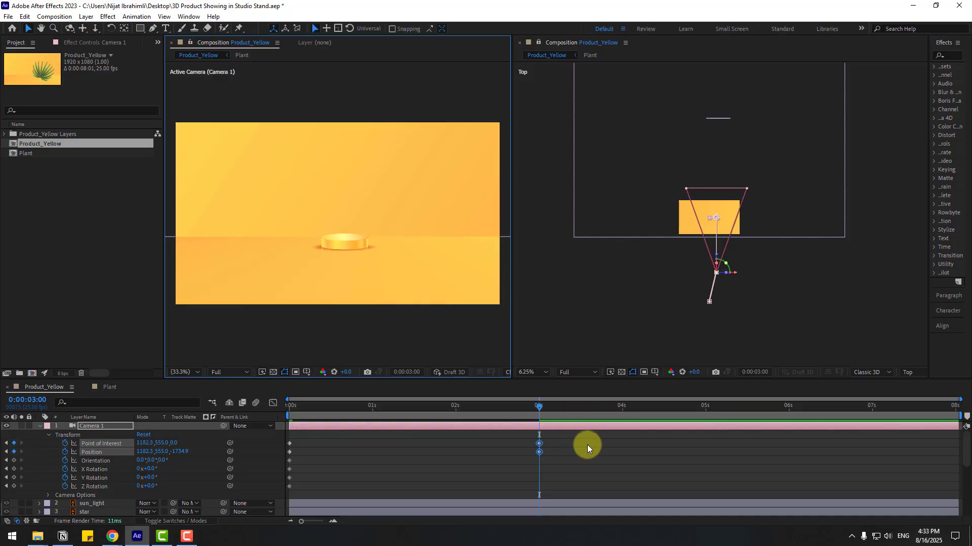
Step: End the work area at 3 seconds and preview the camera move
key(n)
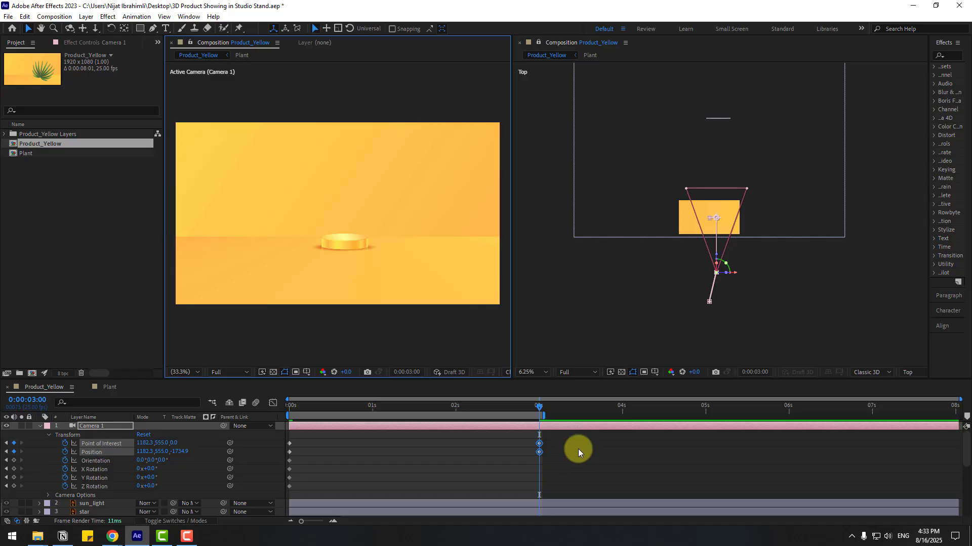
key(space)
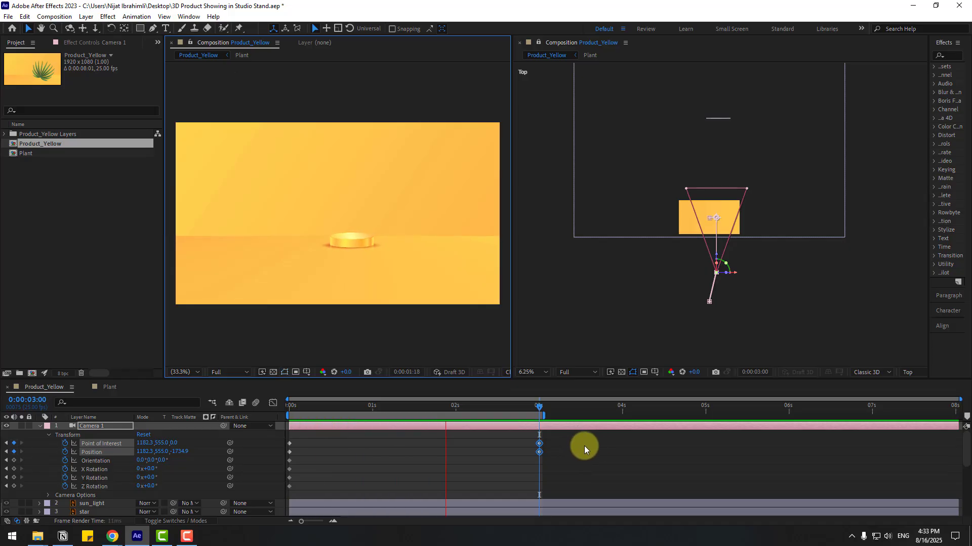
key(space)
Step: Pan the camera so the stand shifts right, then select its Position and Point of Interest keyframes
key(y)
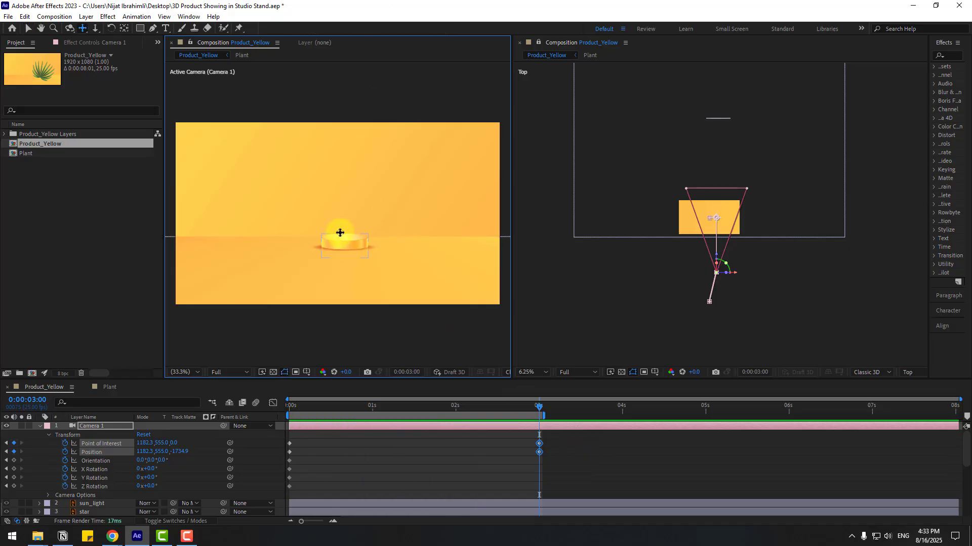
drag(342, 231, 400, 300)
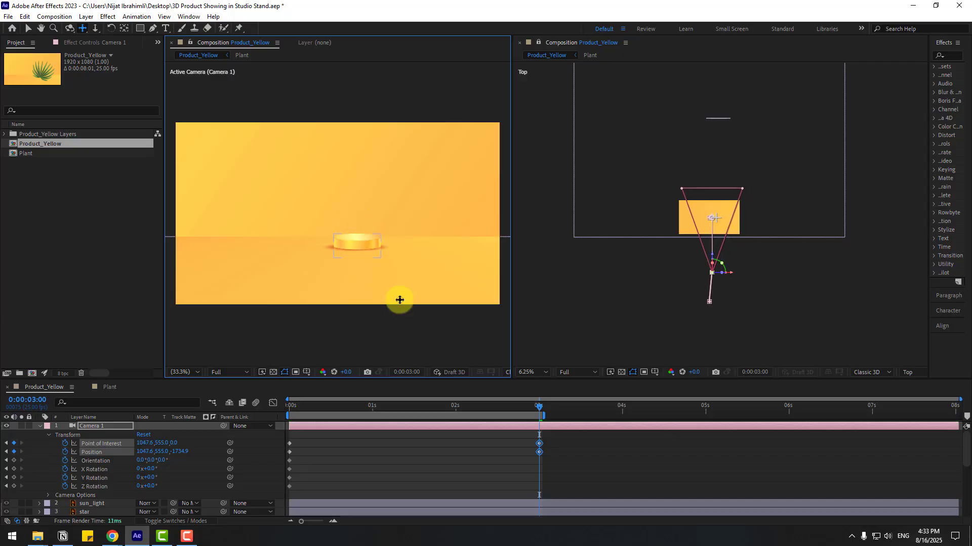
key(v)
drag(557, 434, 286, 453)
Step: Apply Easy Ease to the camera keyframes, reshape the 3 s speed handles in the Graph Editor, and preview
right_click(286, 454)
mouse_move(351, 444)
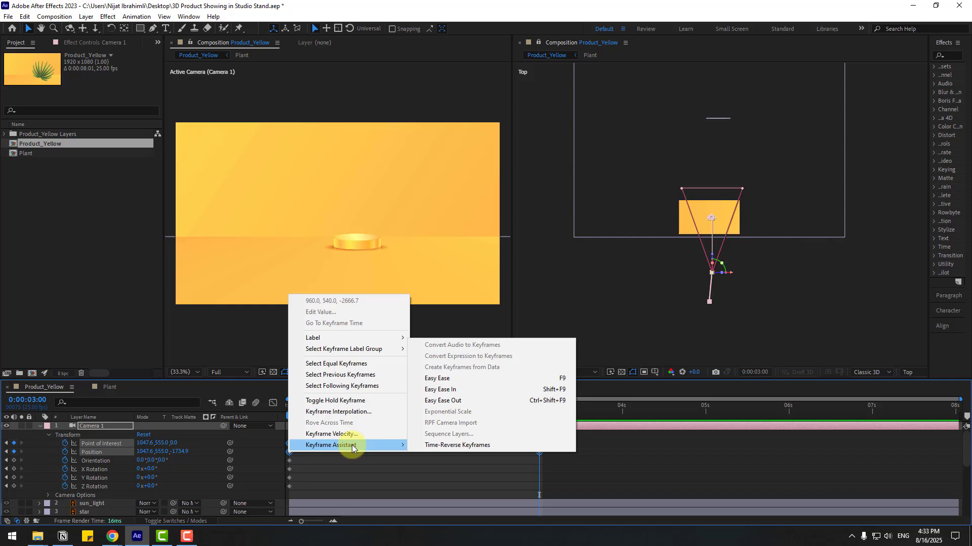
click(412, 379)
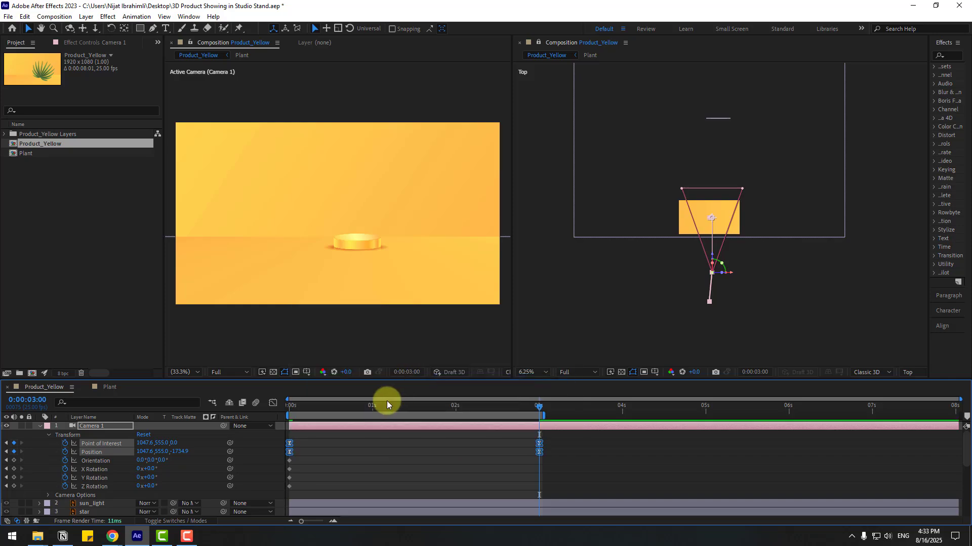
click(272, 403)
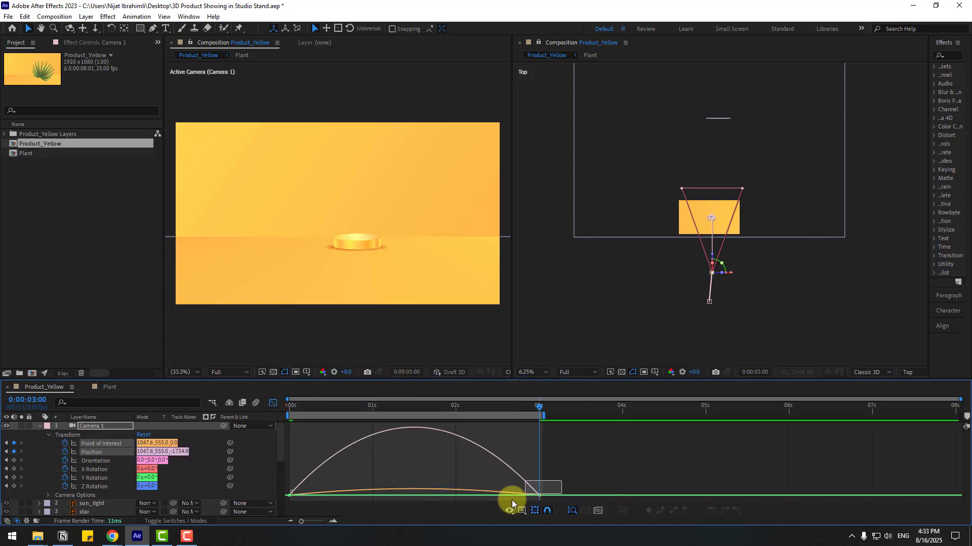
drag(512, 500, 451, 491)
key(space)
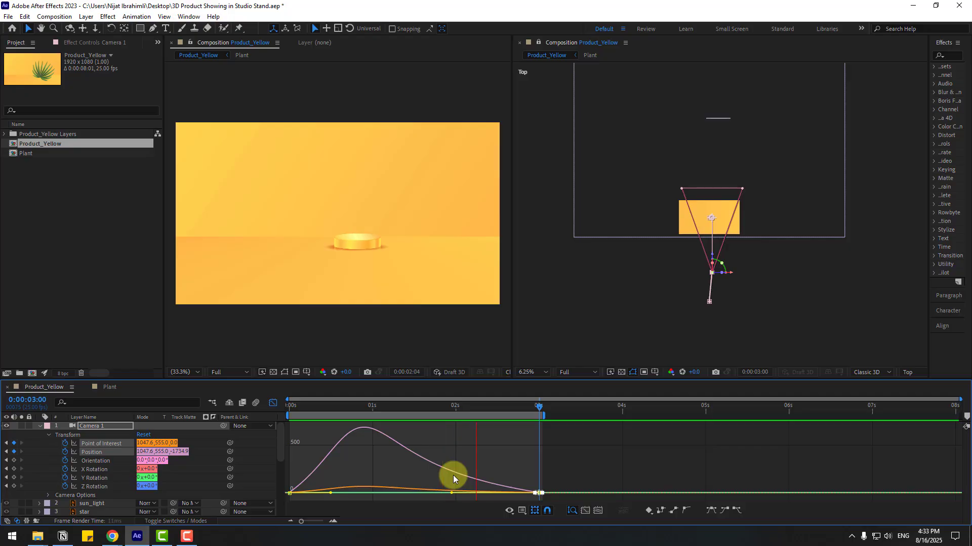
key(space)
Step: Return to the layer timeline at 0:00:02:23, collapse Camera 1, and solo stand_2
click(272, 405)
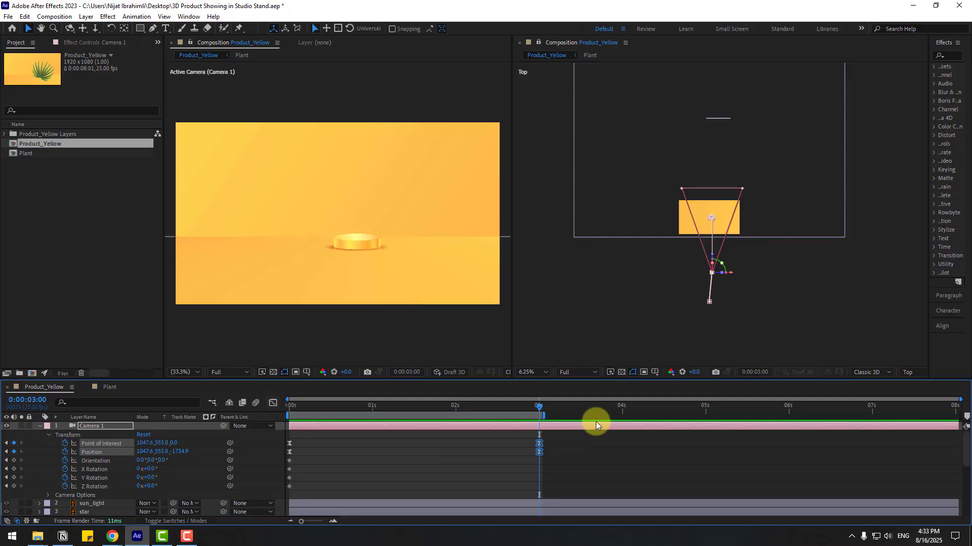
drag(535, 409, 531, 407)
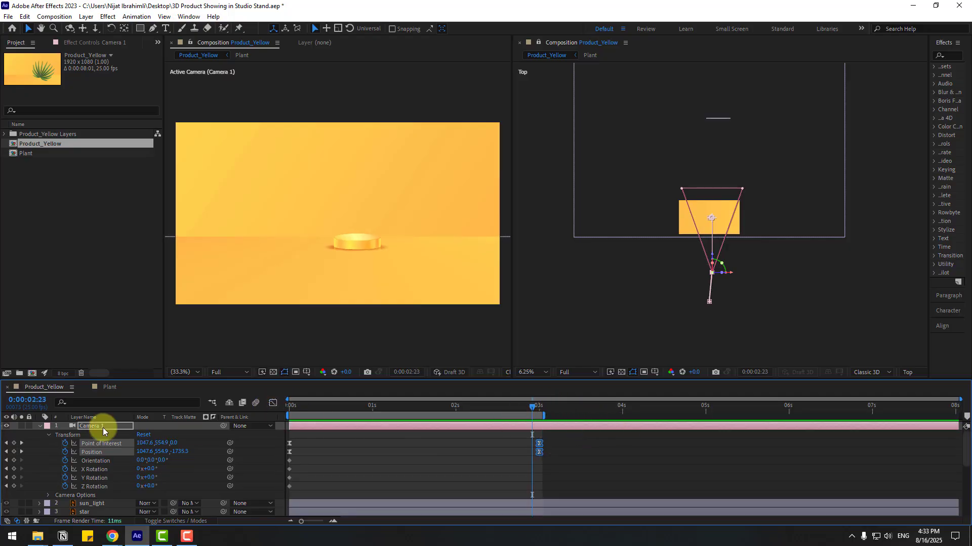
click(40, 426)
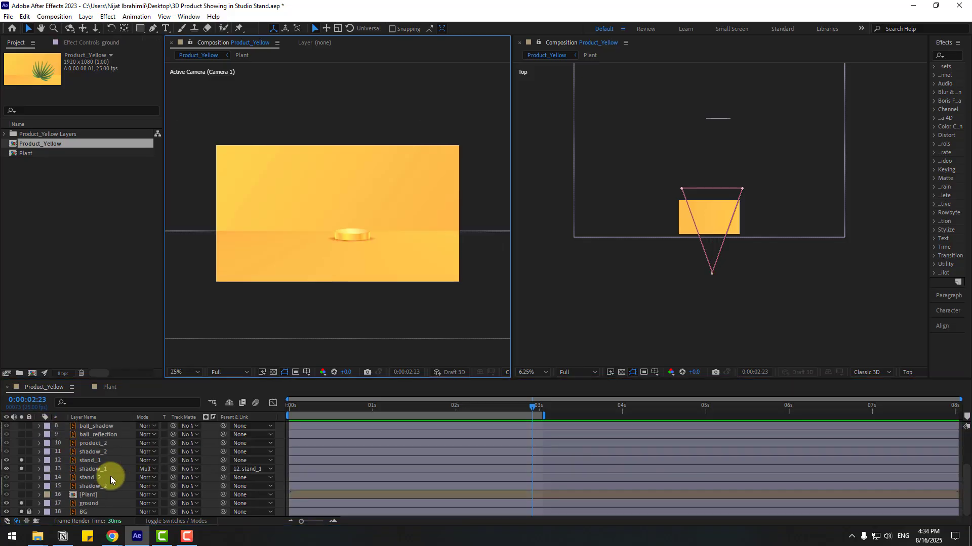
click(87, 479)
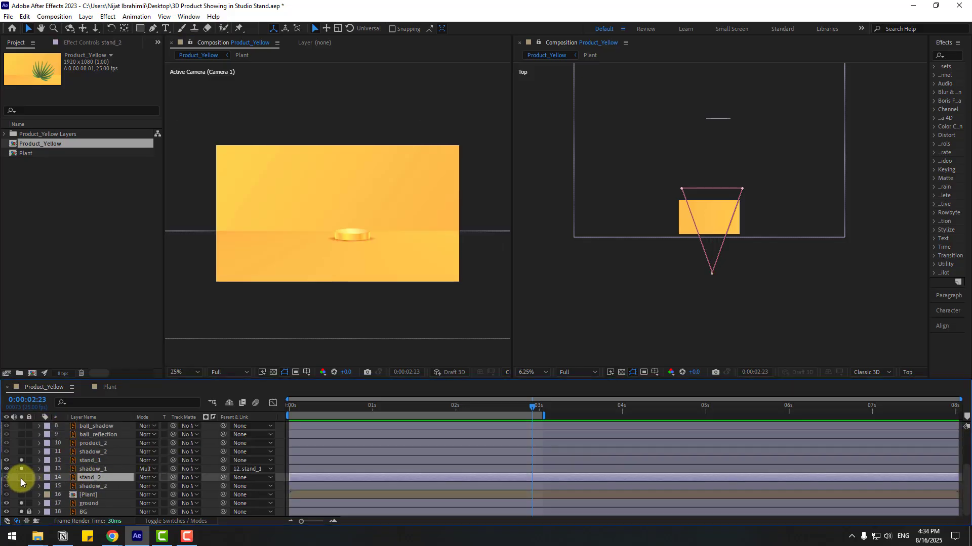
click(21, 477)
Step: Solo shadow_2 and parent it to stand_2
click(90, 487)
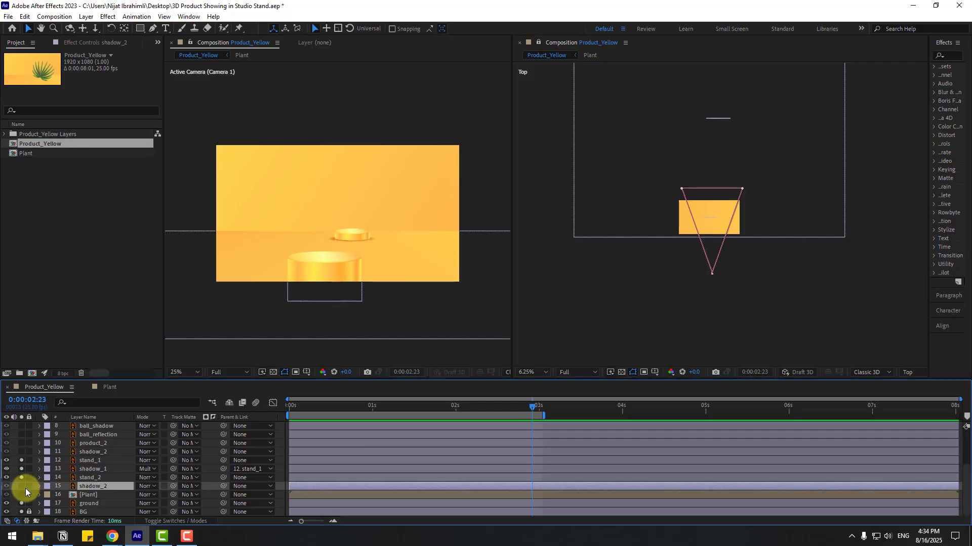
click(21, 486)
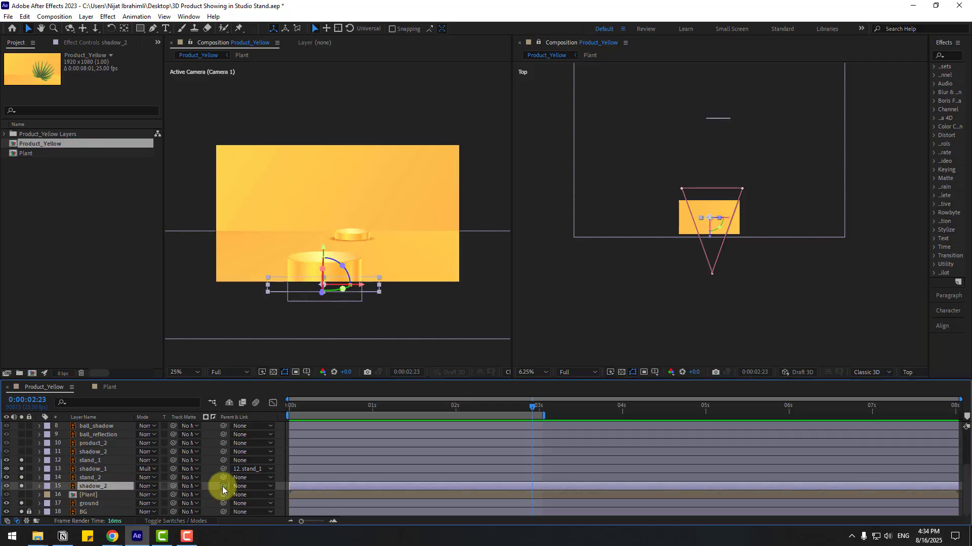
drag(223, 490, 92, 480)
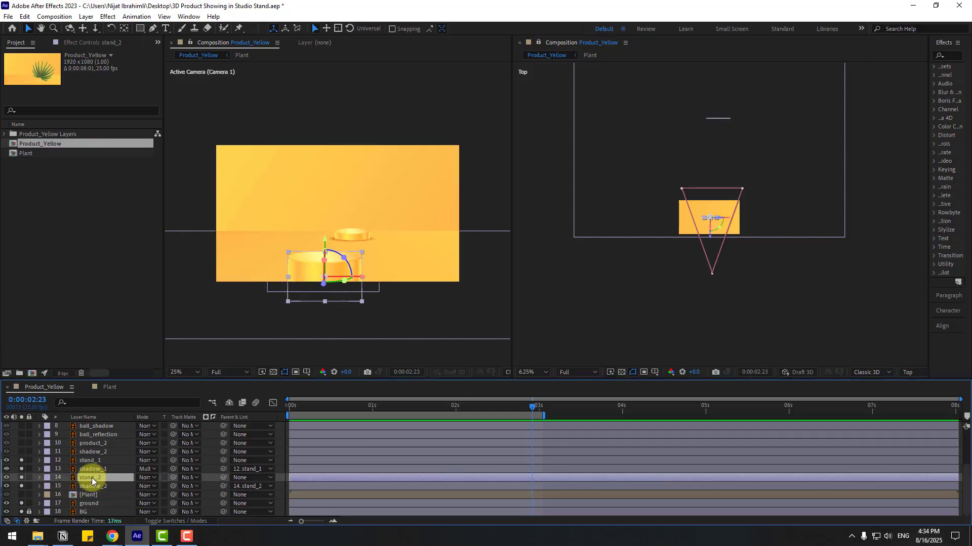
Step: Move stand_2 back and right of stand_1, to X 1477.3, Z 1722.1
drag(712, 236, 713, 216)
click(533, 372)
click(544, 188)
scroll(748, 160, down, 3)
drag(748, 162, 719, 269)
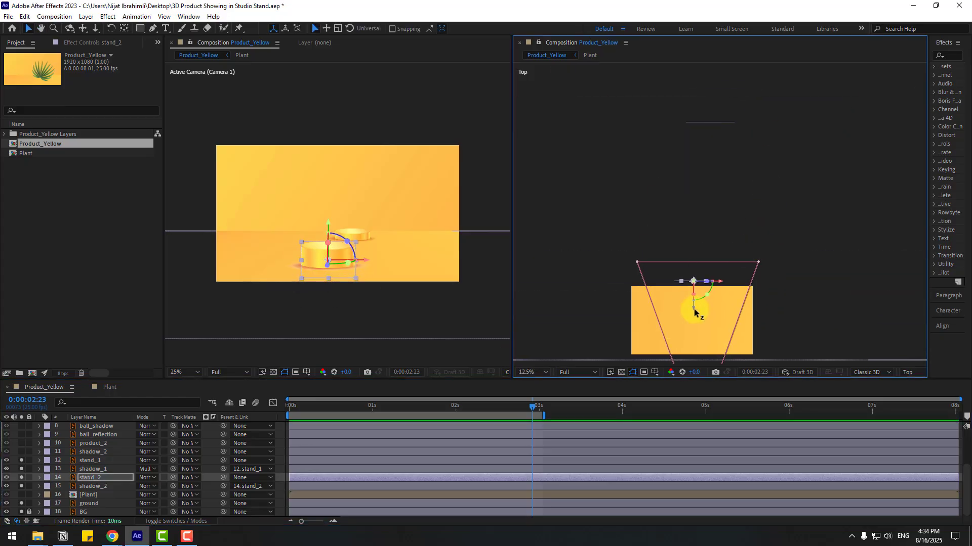
drag(694, 309, 710, 214)
scroll(445, 253, up, 2)
drag(528, 408, 189, 412)
drag(392, 263, 427, 279)
mouse_move(290, 407)
mouse_down()
mouse_move(472, 408)
mouse_move(302, 406)
mouse_up()
Step: Return to the composition start and increase stand_1's scale
drag(261, 367, 262, 362)
scroll(378, 312, down, 2)
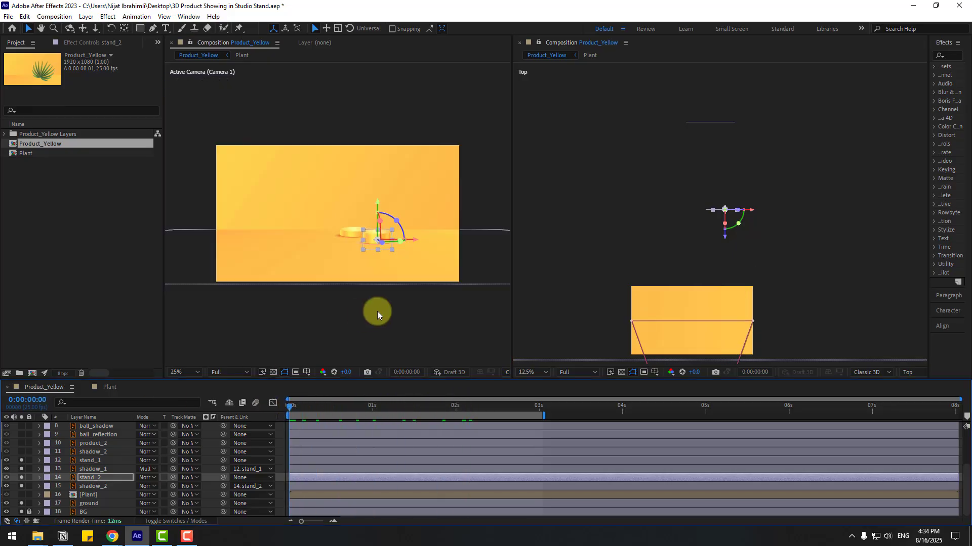
click(358, 324)
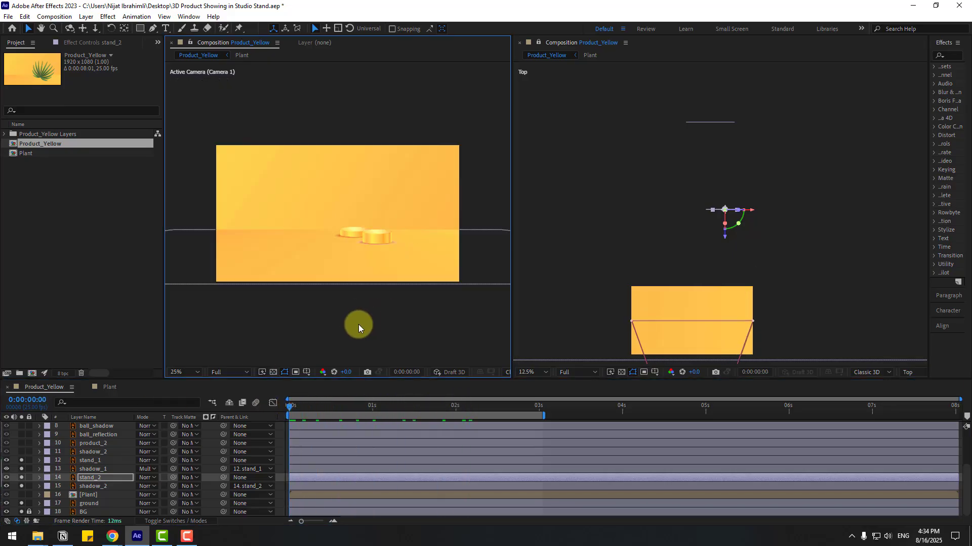
click(95, 460)
scroll(336, 280, up, 1)
scroll(346, 289, down, 1)
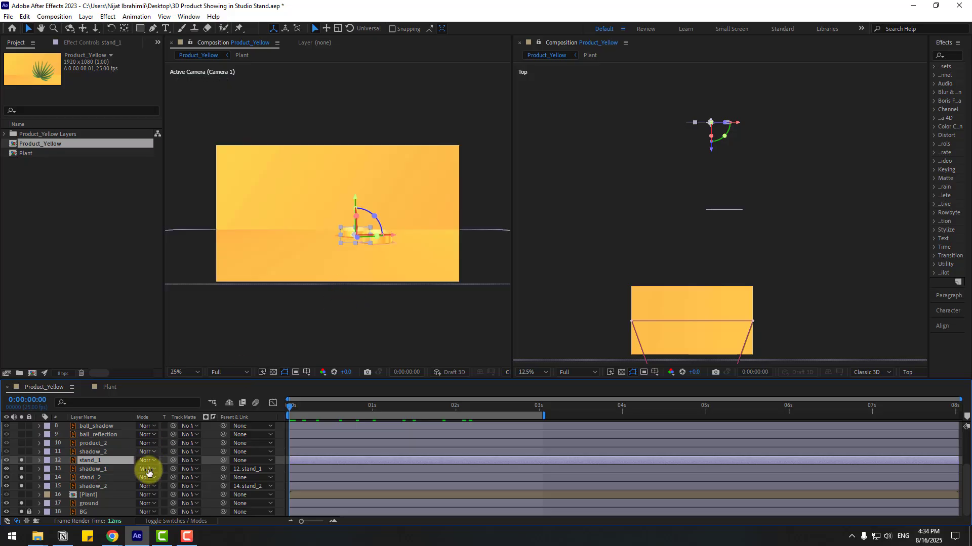
key(s)
drag(148, 469, 182, 465)
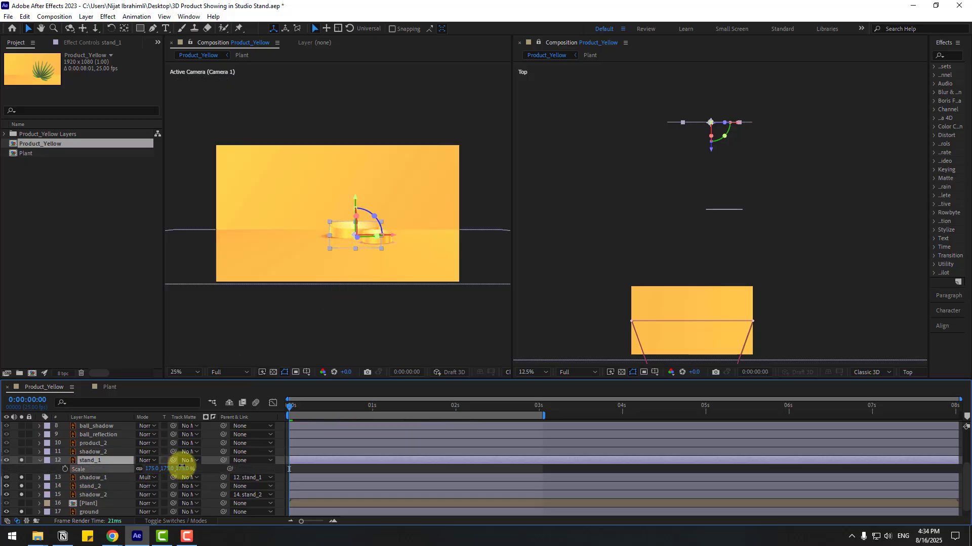
key(s)
Step: Scale stand_2 to 165%, then about 140%, and bring it forward in depth
click(90, 478)
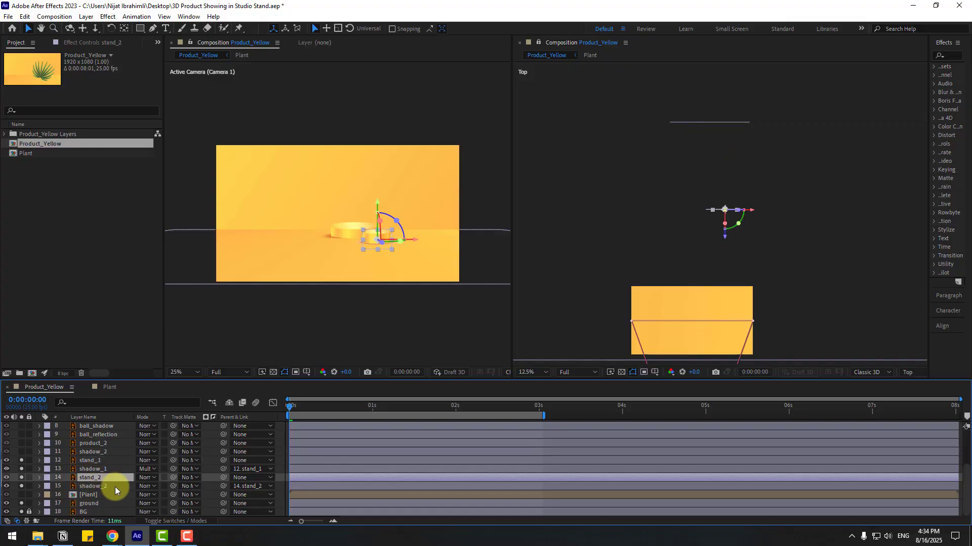
key(s)
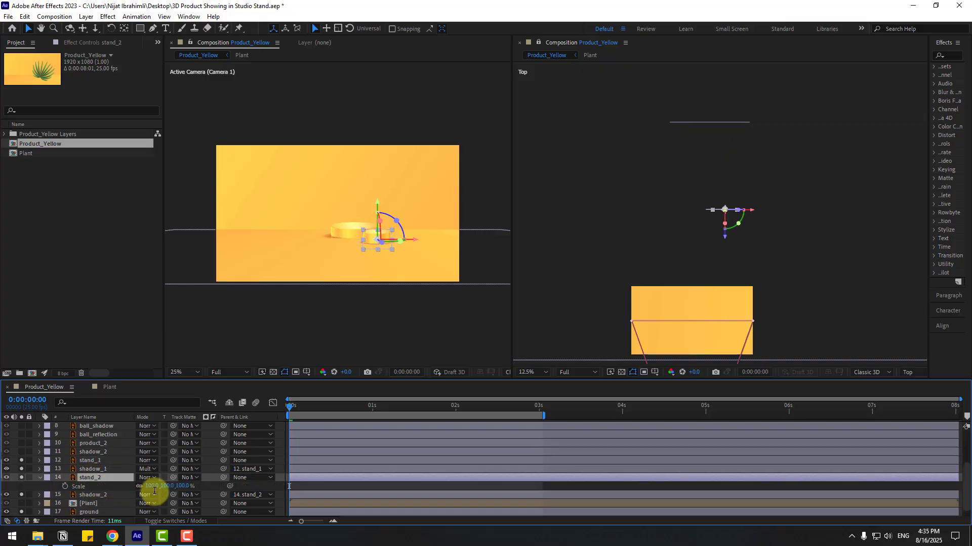
text(1)
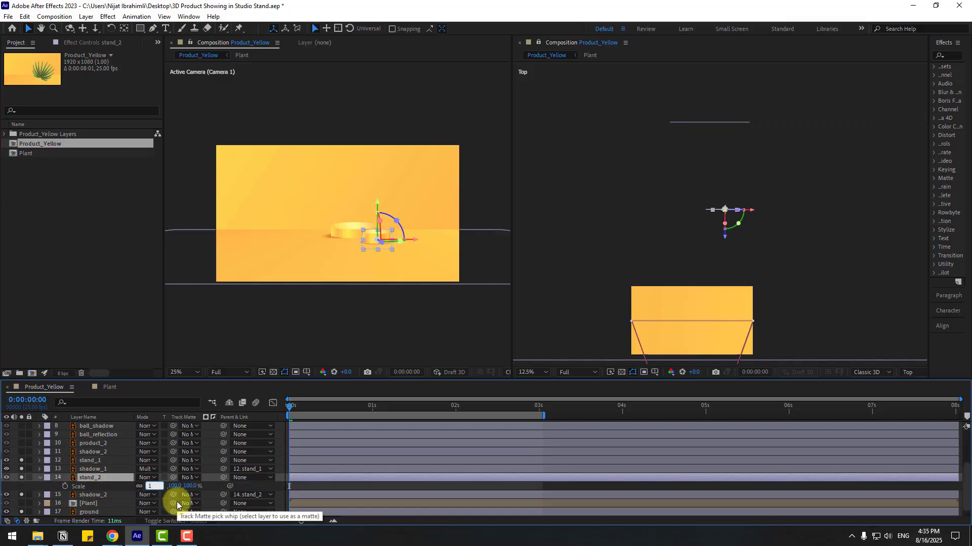
text(65)
key(Return)
scroll(389, 317, up, 2)
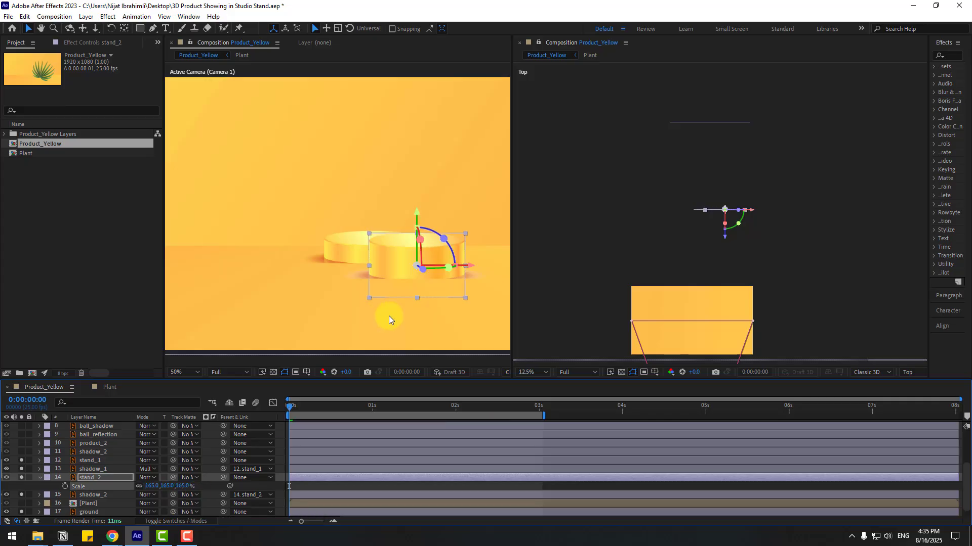
drag(424, 275, 427, 284)
drag(152, 486, 140, 486)
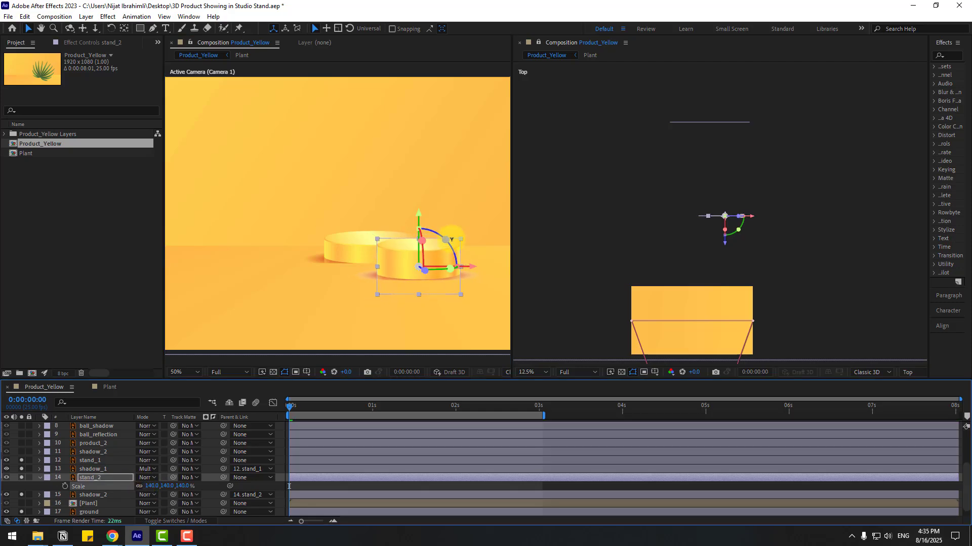
drag(419, 218, 420, 217)
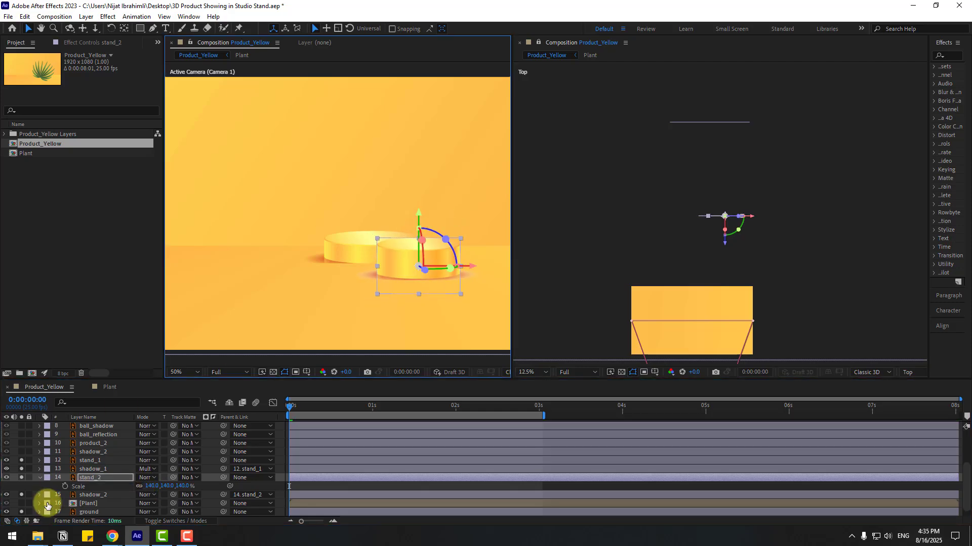
click(99, 494)
Step: Set shadow_2 to Multiply and enlarge the back stand, stand_1
click(146, 496)
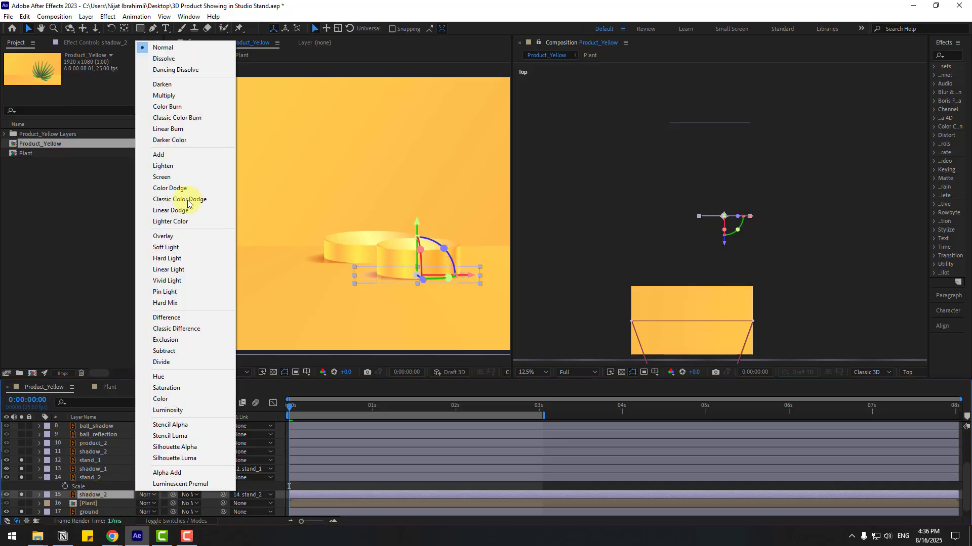
click(177, 96)
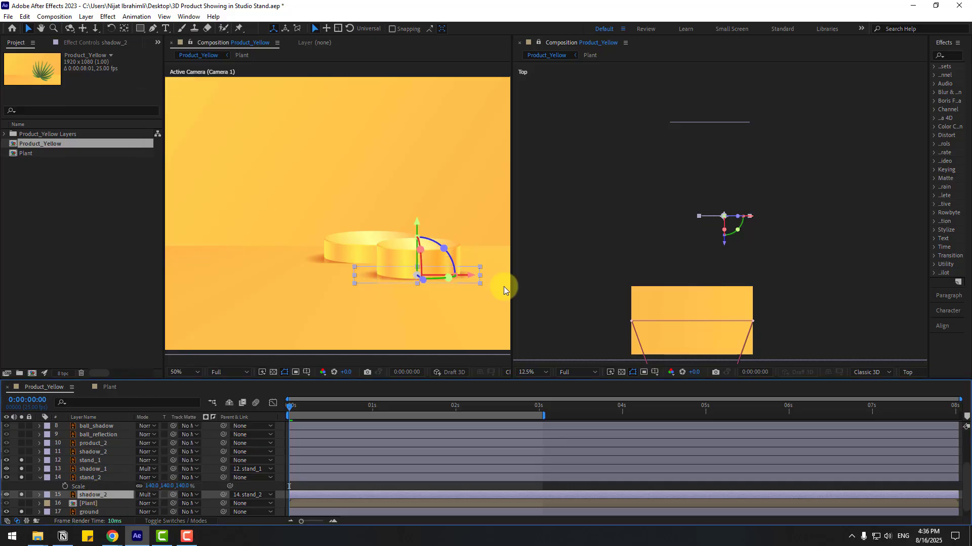
click(344, 242)
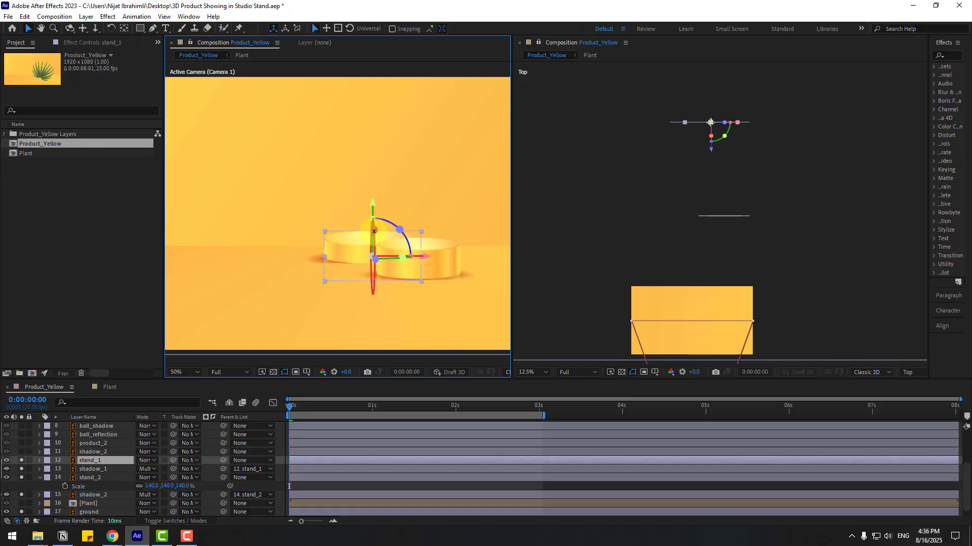
drag(420, 232, 370, 203)
Step: Nudge shadow_2 slightly sideways beneath the front stand
click(427, 259)
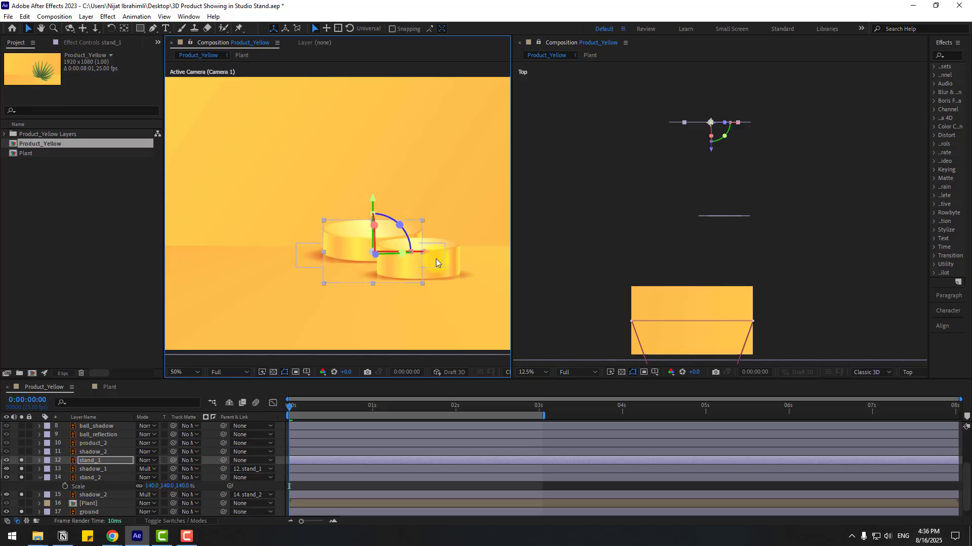
click(433, 275)
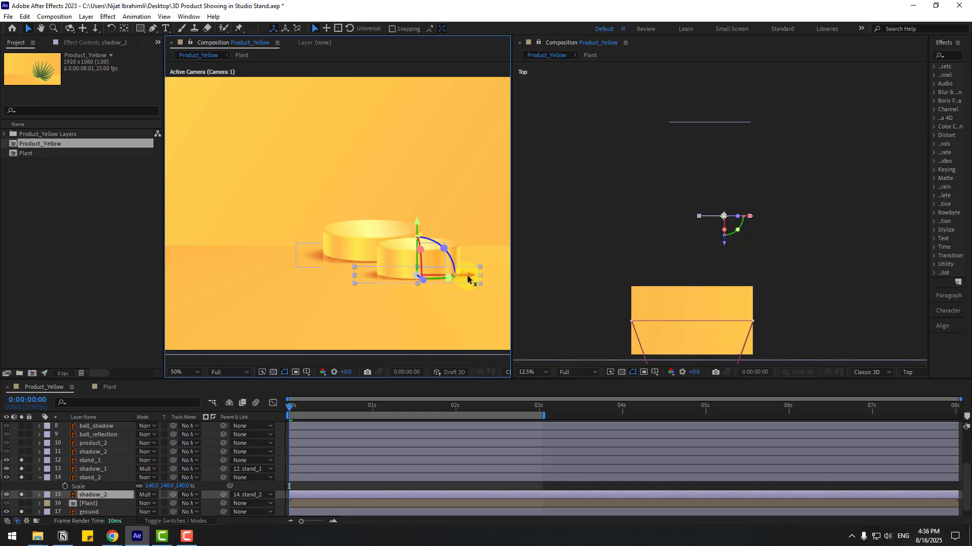
drag(466, 276, 469, 267)
click(459, 250)
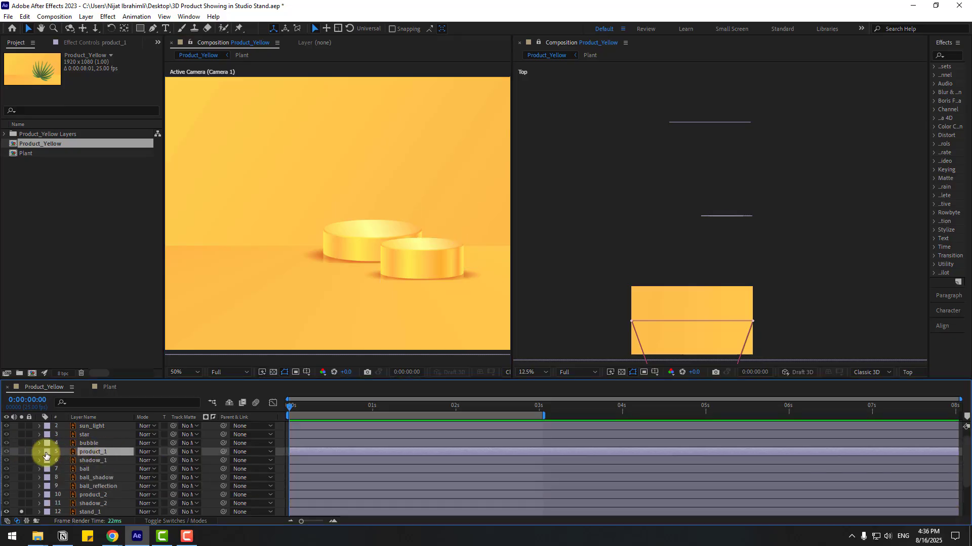
Step: Show product_1 and shadow_1, and parent shadow_1 to product_1
click(21, 452)
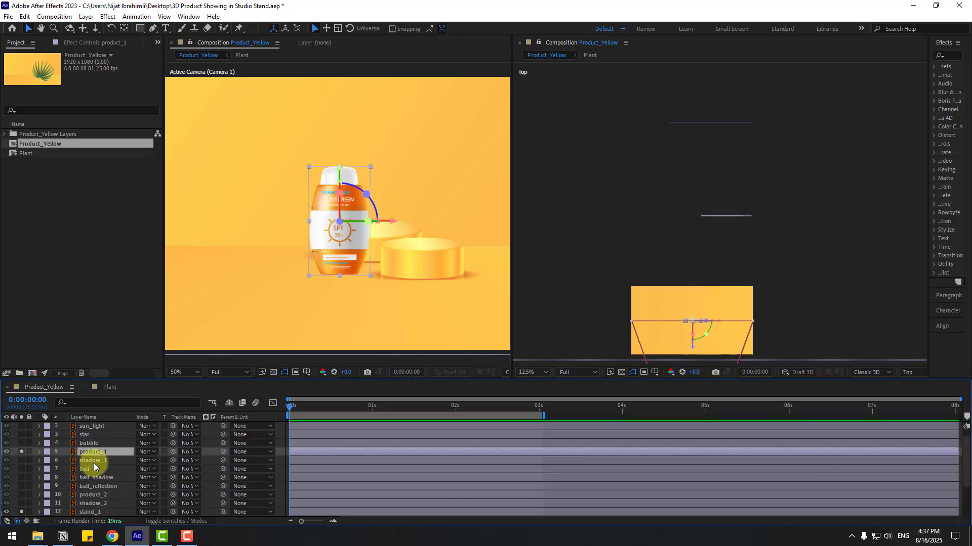
click(93, 462)
click(22, 461)
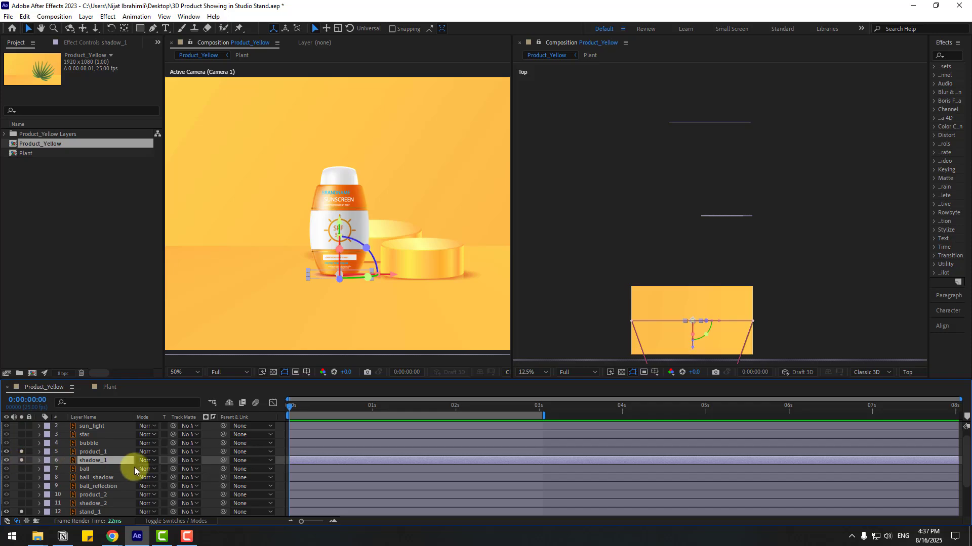
drag(223, 461, 102, 453)
click(99, 453)
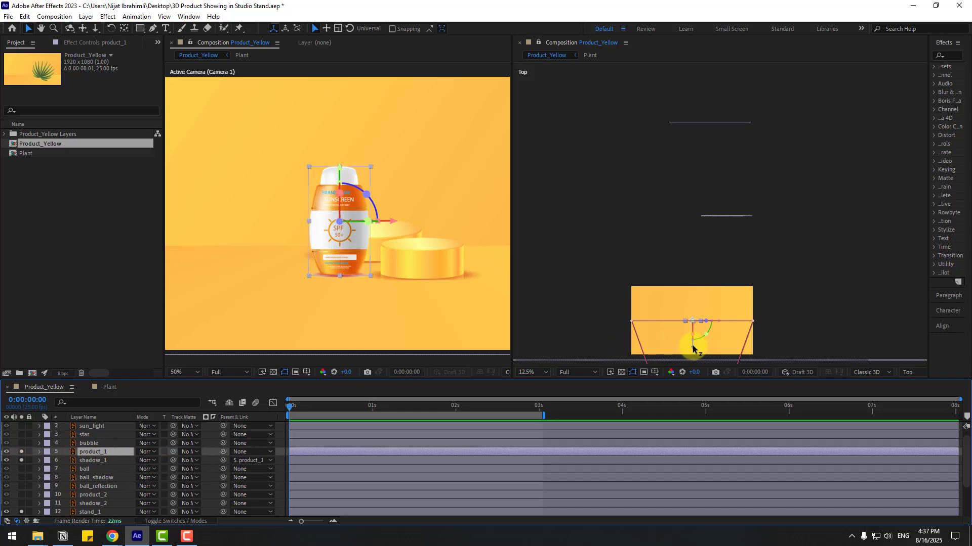
Step: Move the sunscreen bottle back and right onto the back stand, scaled to 199%
drag(693, 349, 719, 144)
drag(382, 217, 414, 221)
key(s)
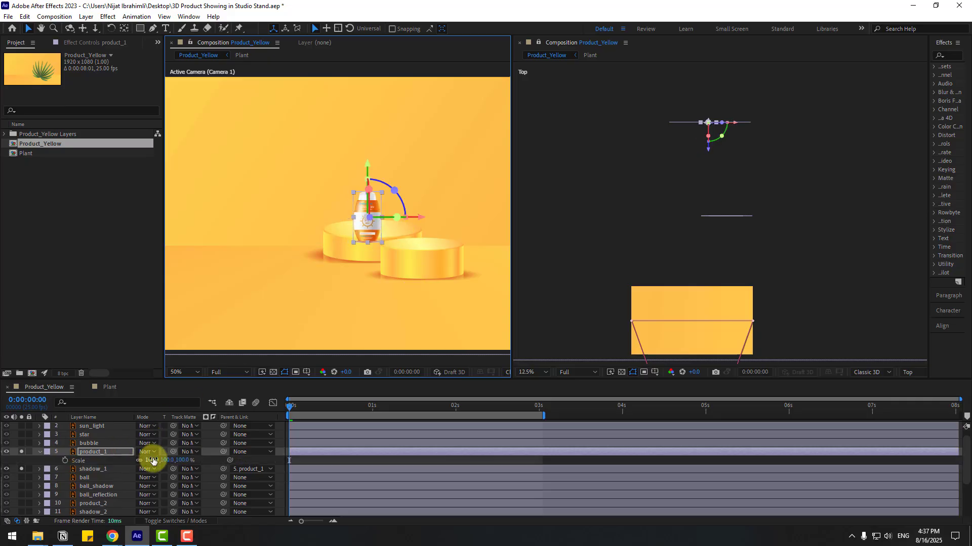
drag(171, 459, 184, 458)
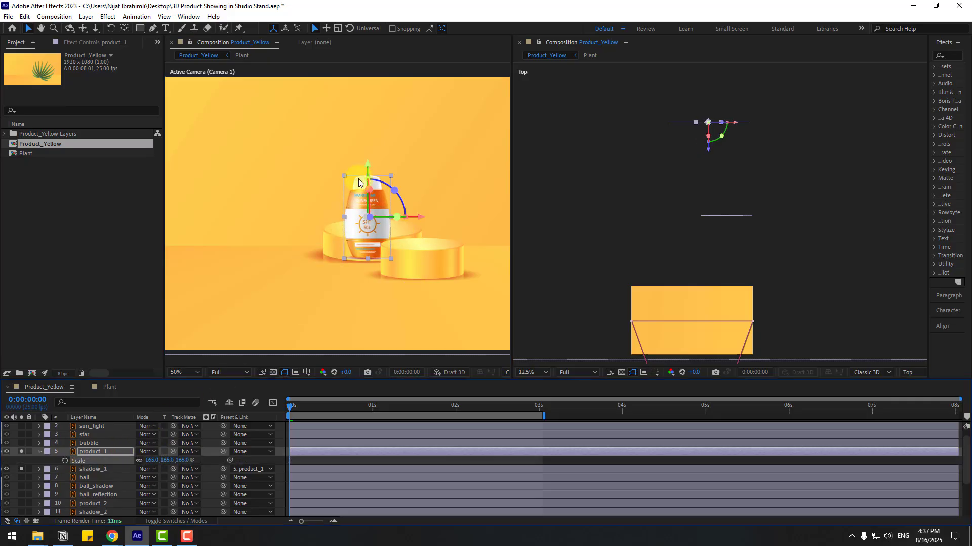
drag(366, 175, 369, 147)
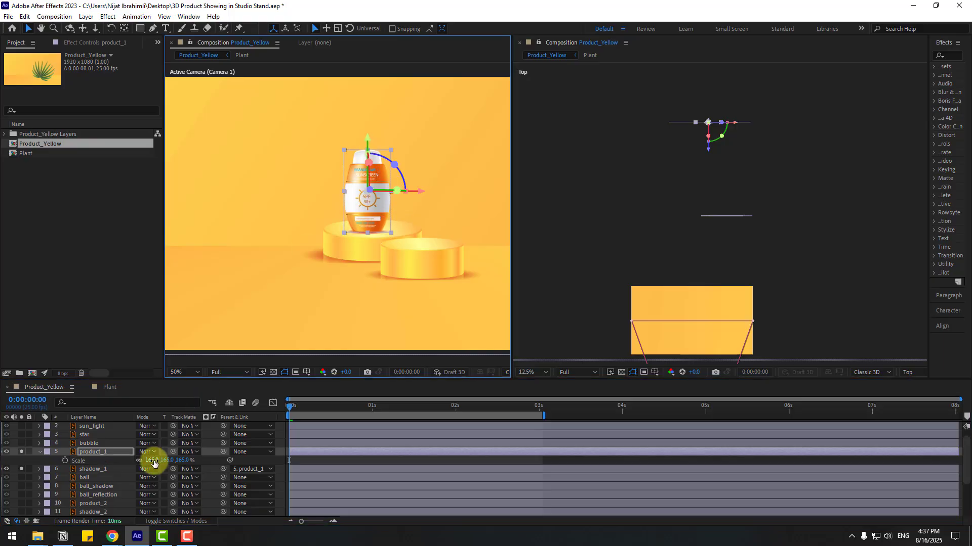
drag(152, 460, 169, 458)
drag(367, 145, 368, 132)
Step: Preview the first seconds and nudge the bottle slightly right
click(366, 458)
key(comma)
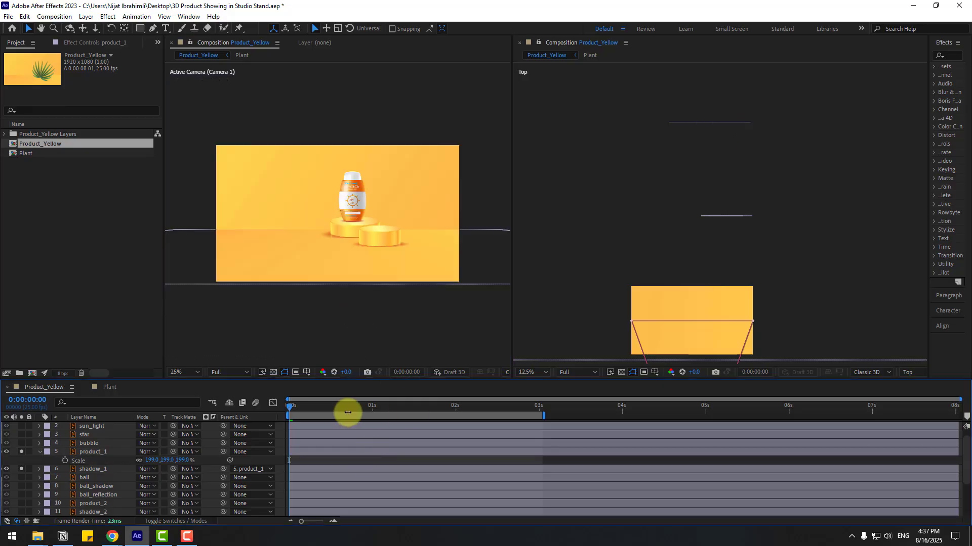
drag(347, 412, 290, 406)
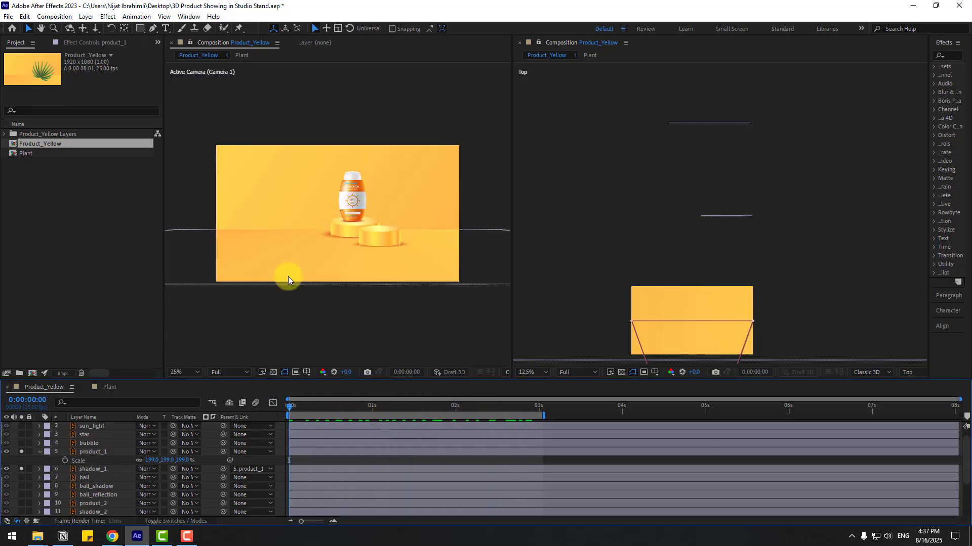
scroll(366, 199, up, 2)
click(366, 199)
drag(415, 183, 420, 181)
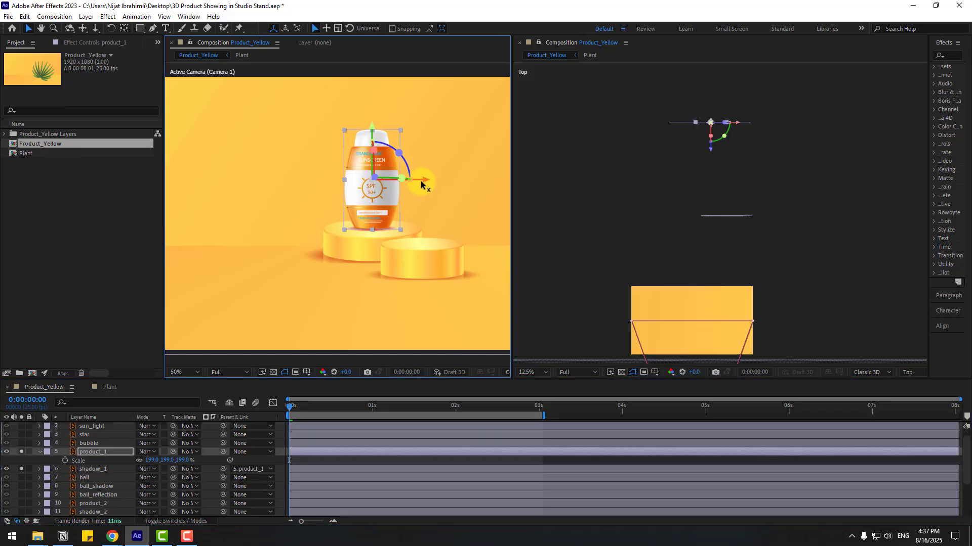
Step: Set shadow_1 to Multiply blending and lock the ground layer
click(92, 470)
click(144, 470)
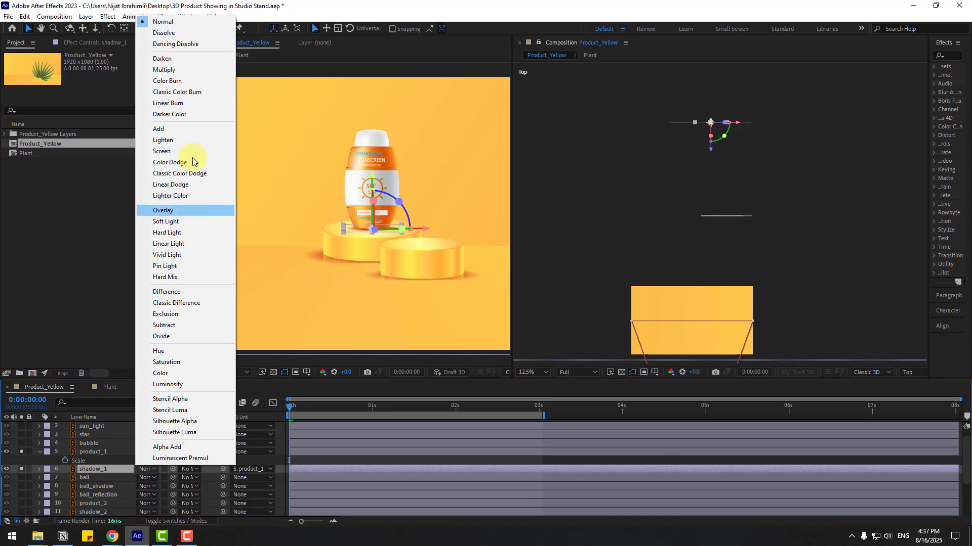
click(162, 71)
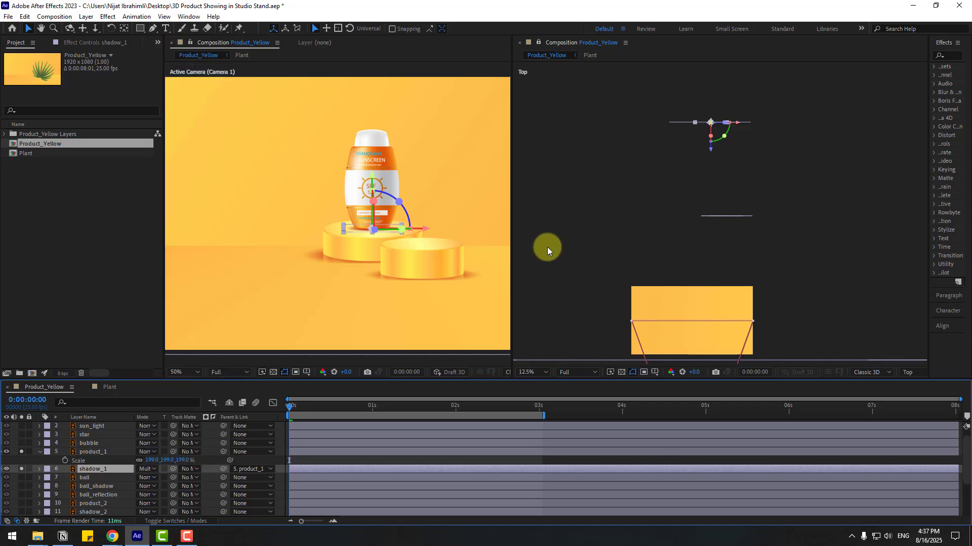
scroll(108, 468, down, 3)
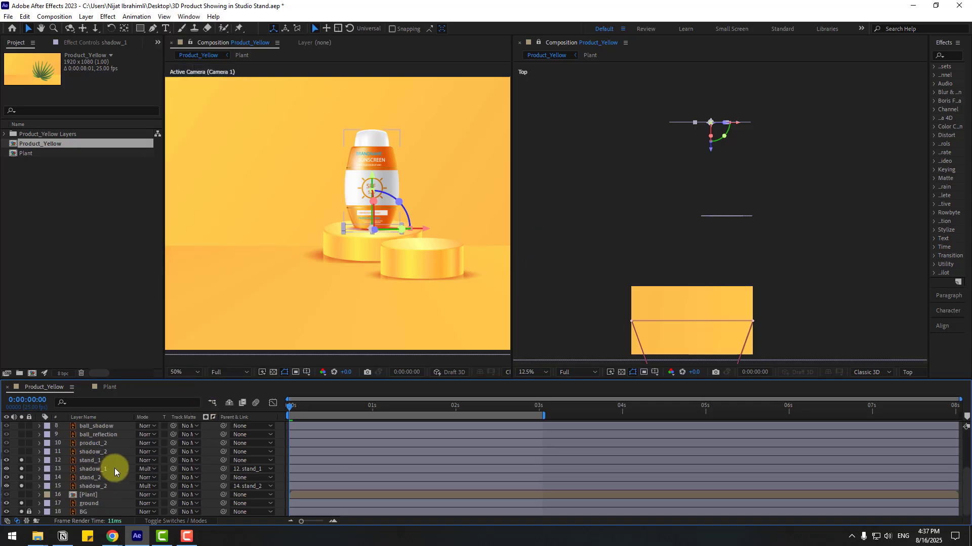
click(91, 502)
click(29, 504)
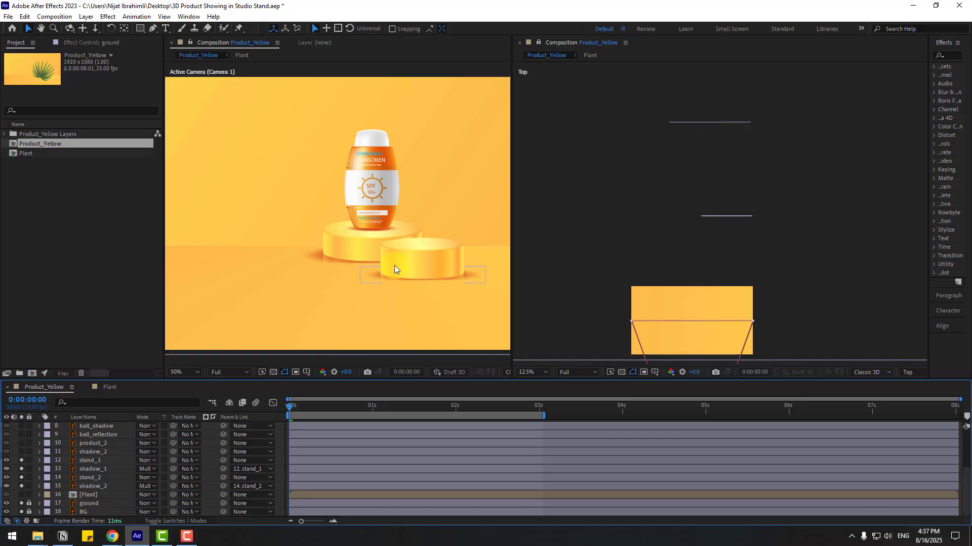
scroll(395, 266, down, 2)
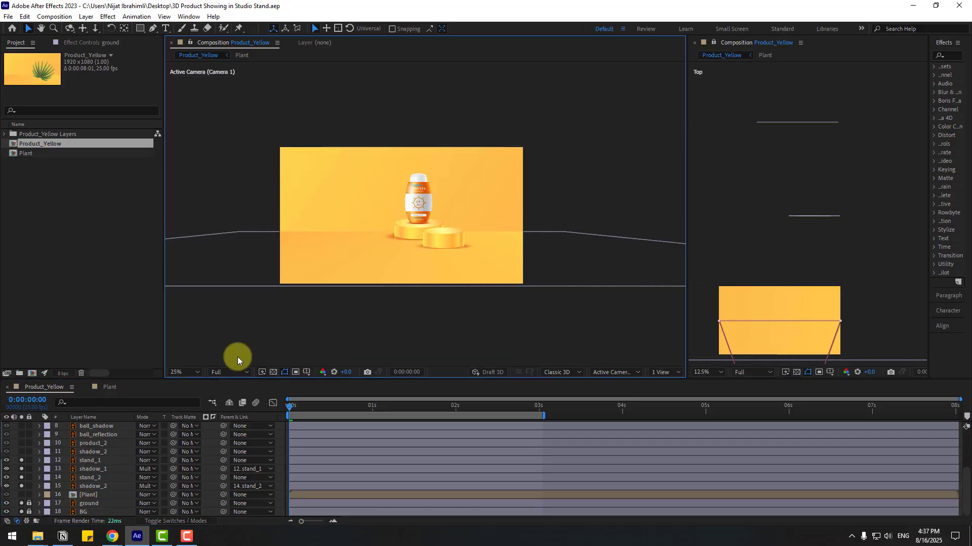
Step: Fit the viewer, show product_2, shadow_2 and stand_1, and parent shadow_2 to product_2
click(192, 372)
click(206, 207)
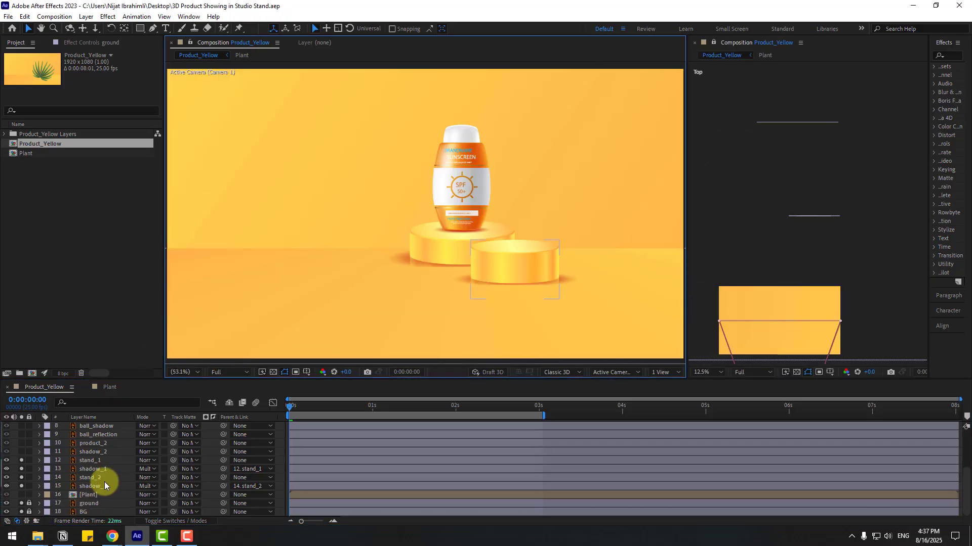
click(93, 444)
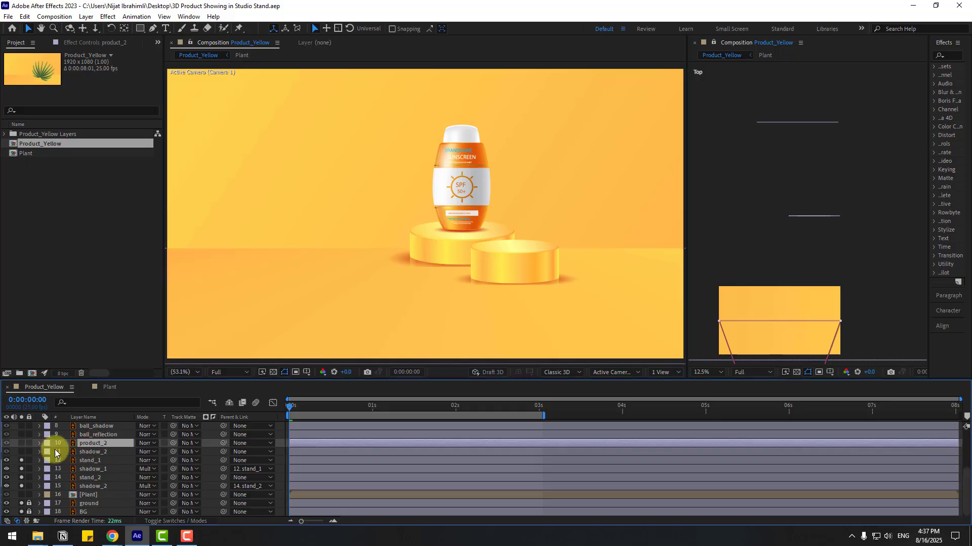
click(20, 444)
click(19, 451)
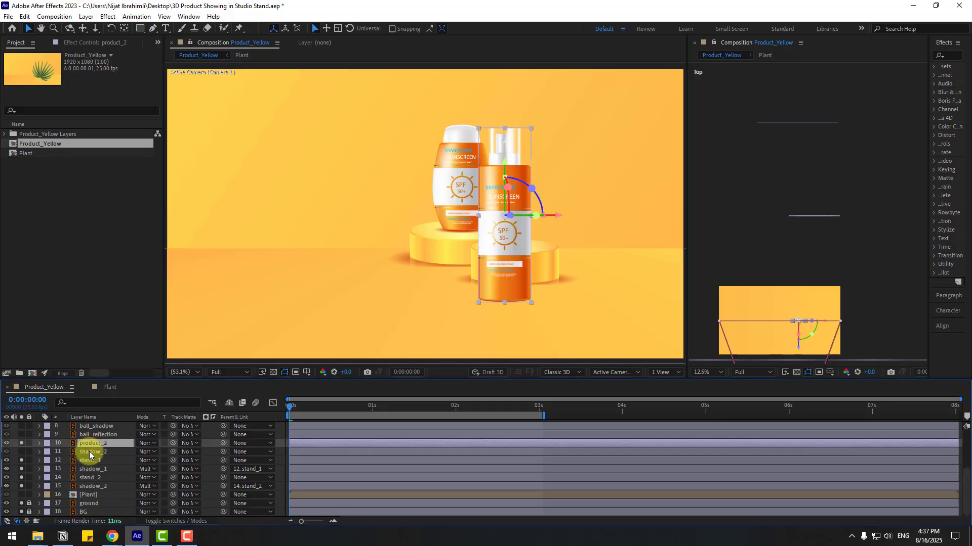
click(89, 451)
click(22, 460)
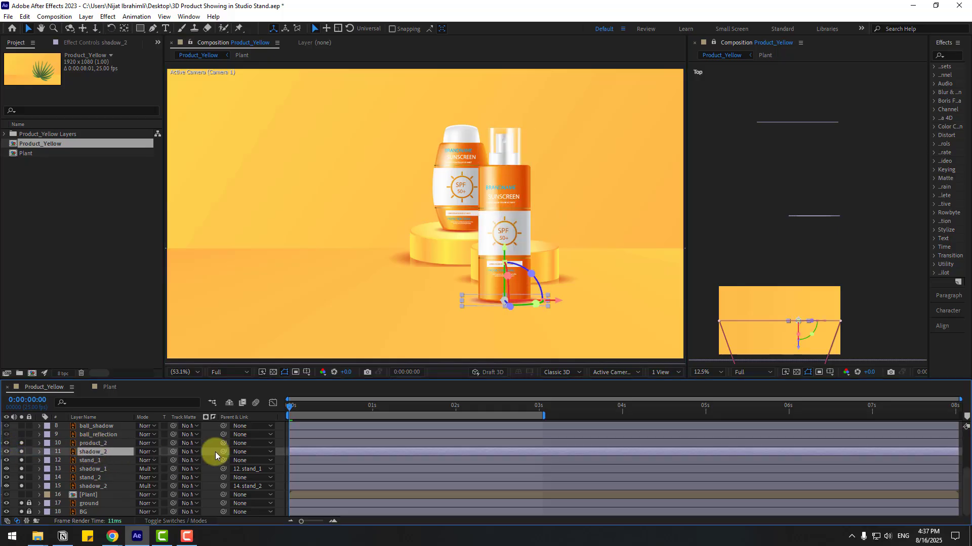
drag(208, 451, 86, 448)
Step: Place the spray bottle on the front stand, moved back, right and up, at 152% scale
click(87, 443)
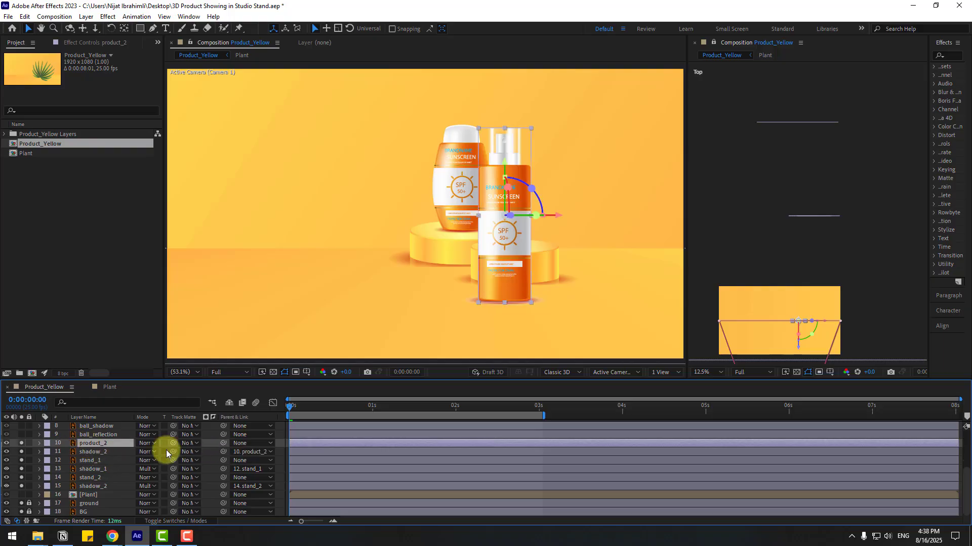
drag(801, 326, 810, 242)
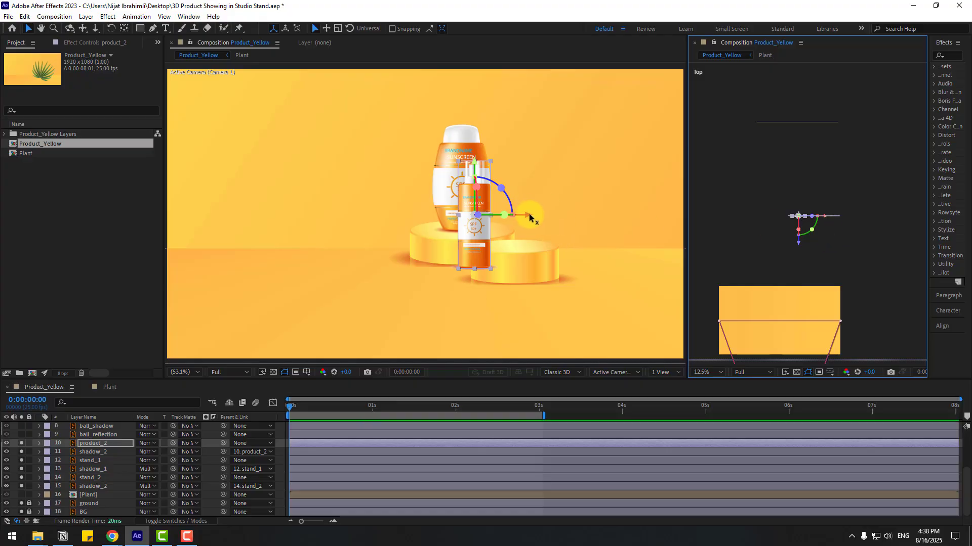
drag(529, 214, 568, 217)
drag(518, 167, 517, 146)
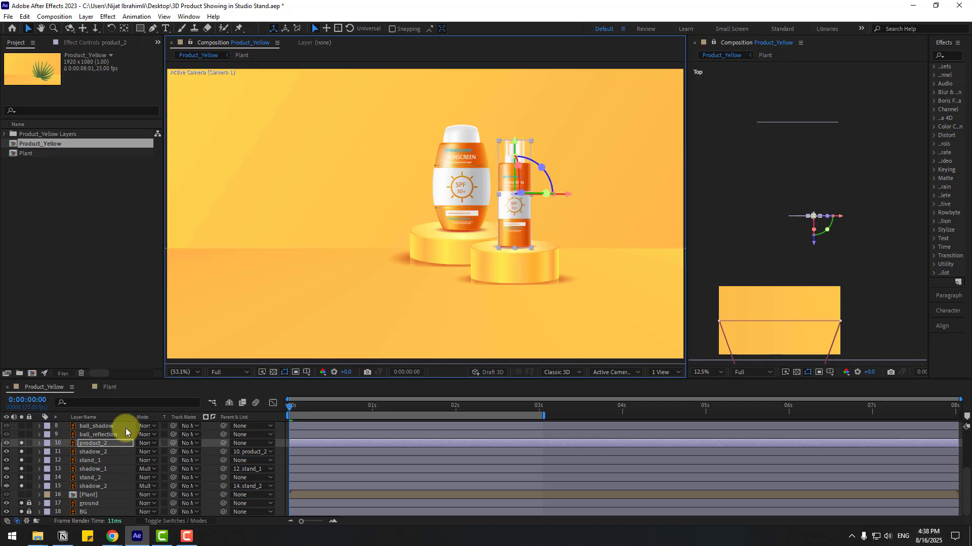
click(89, 446)
key(s)
drag(152, 451, 178, 449)
drag(517, 139, 519, 117)
drag(576, 188, 570, 213)
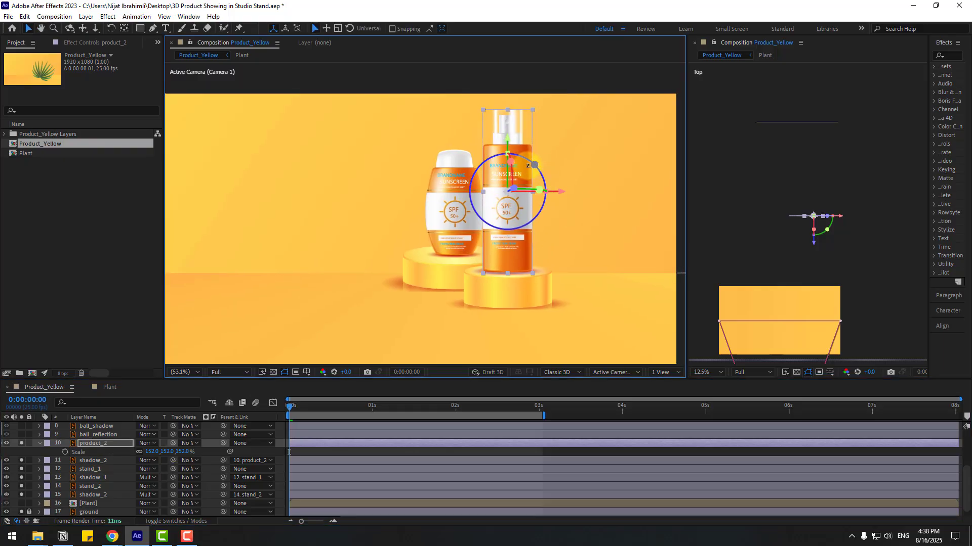
drag(508, 144, 508, 143)
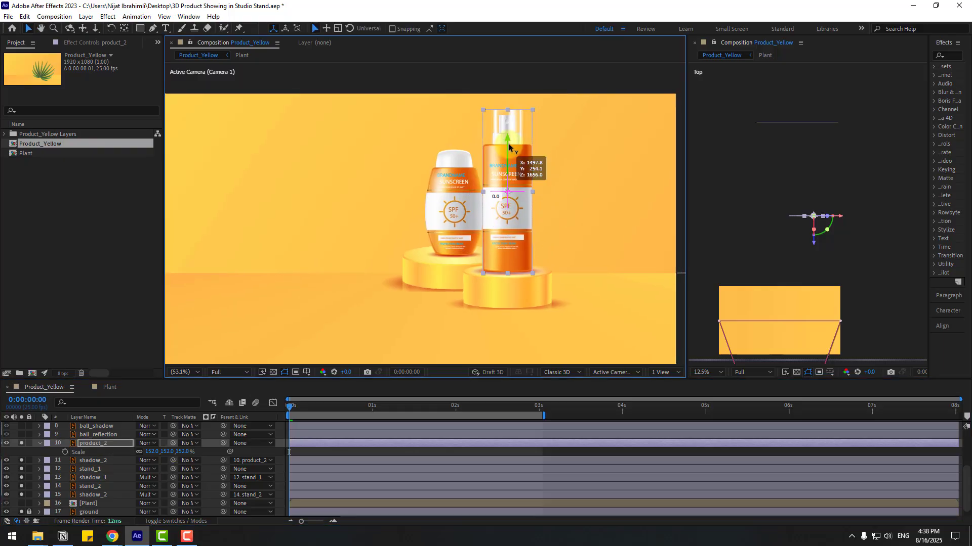
Step: Set shadow_2 to Multiply blending and preview the scene
click(88, 462)
click(145, 461)
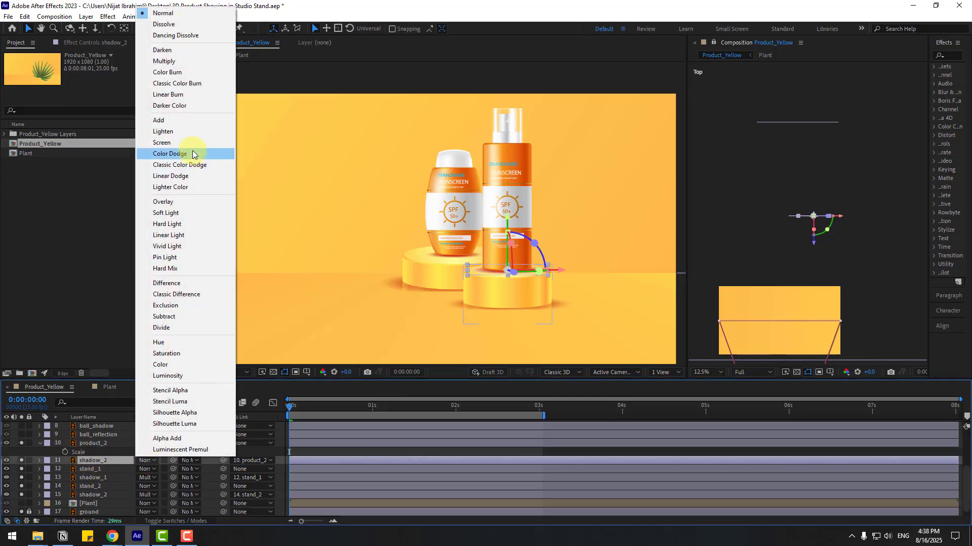
click(167, 62)
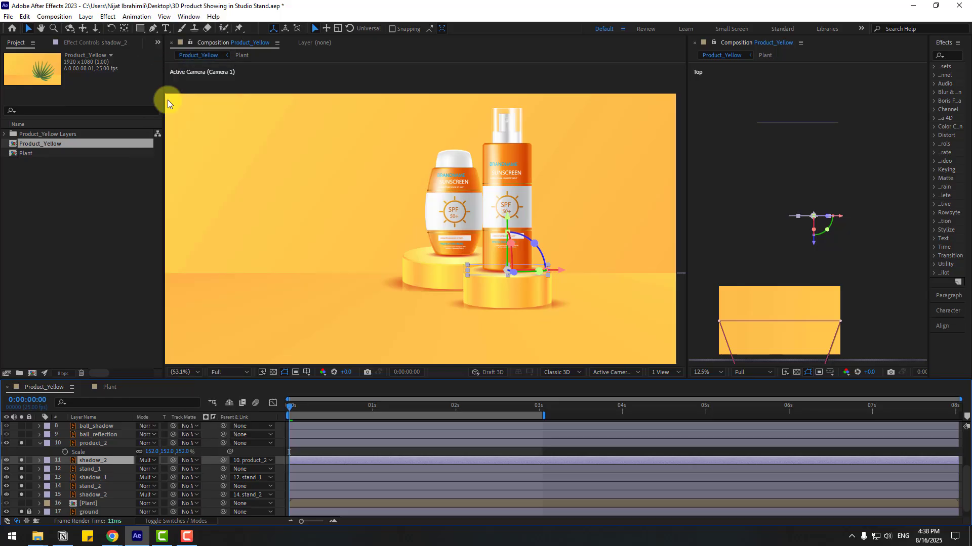
click(316, 454)
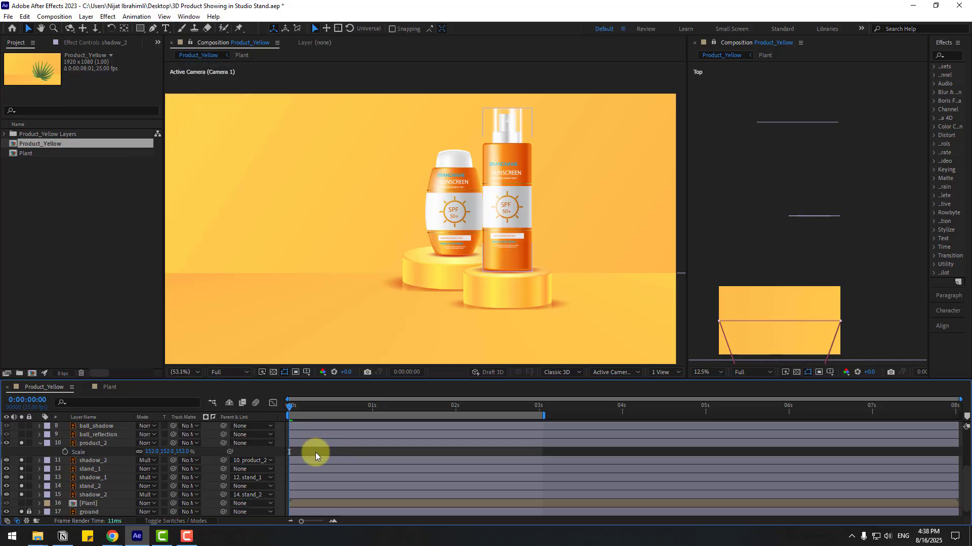
key(space)
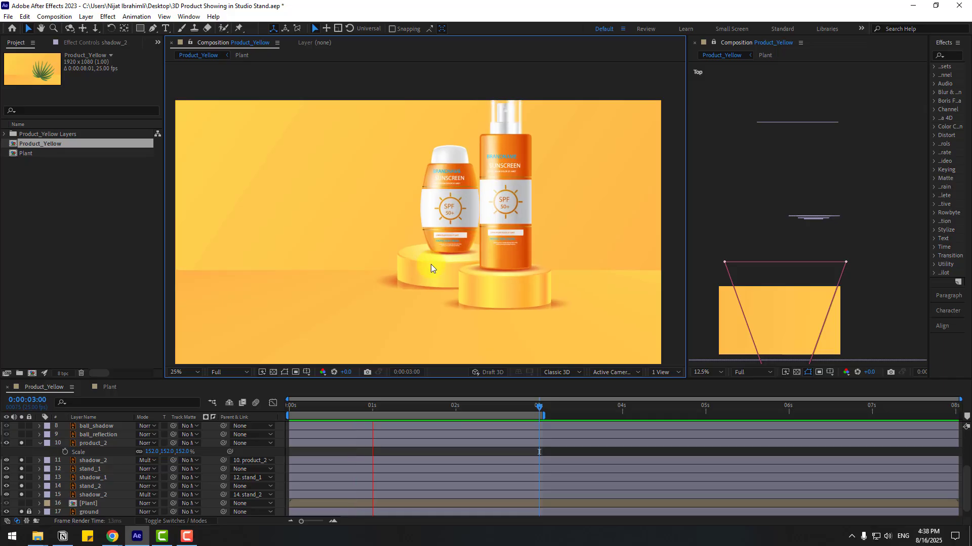
scroll(431, 265, down, 1)
click(497, 373)
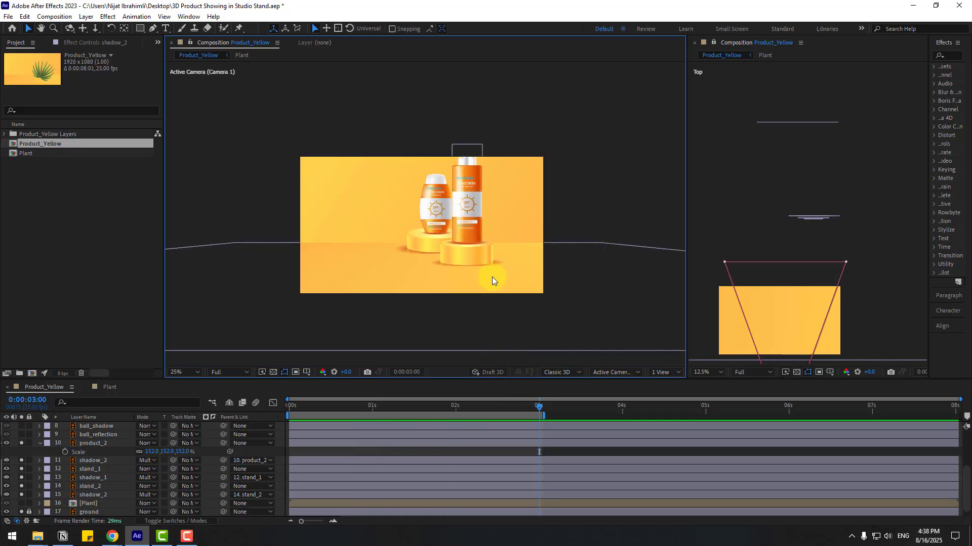
key(c)
scroll(445, 447, up, 4)
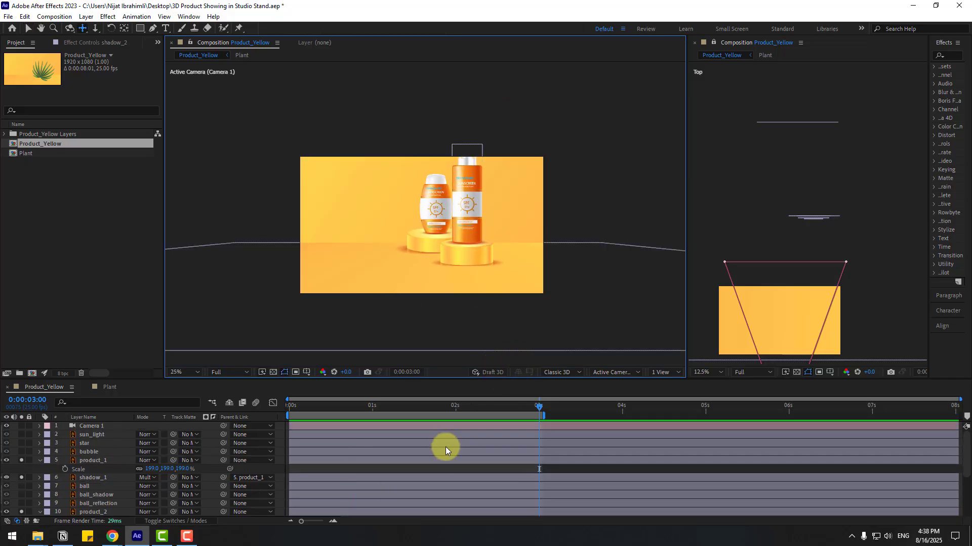
Step: Key Camera 1 framed on the bottles at 3 seconds, then set its starting framing at 0 seconds
click(96, 426)
key(u)
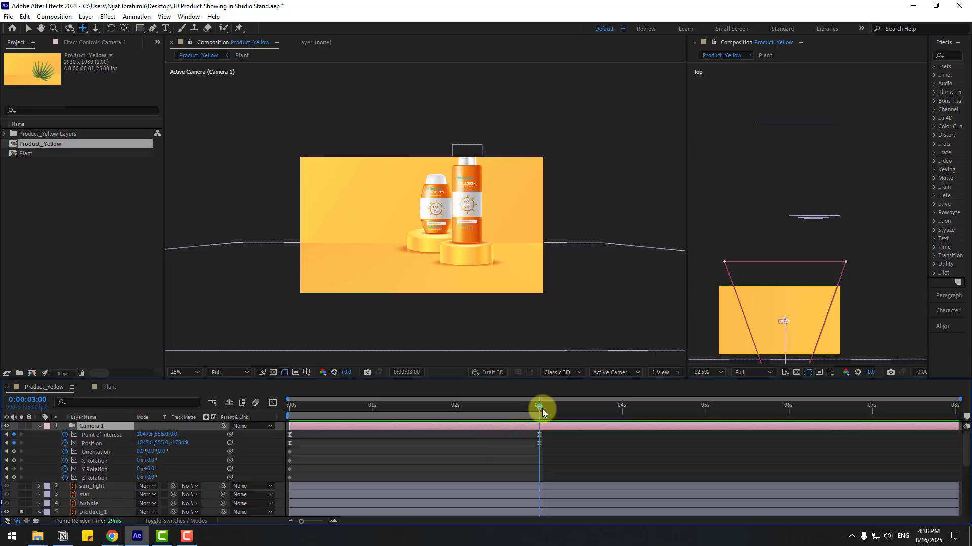
mouse_move(460, 256)
mouse_down()
mouse_move(462, 233)
mouse_move(476, 256)
mouse_up()
drag(527, 408, 260, 409)
drag(466, 230, 475, 240)
Step: Fit the composition in the viewer and preview the camera push-in
click(185, 372)
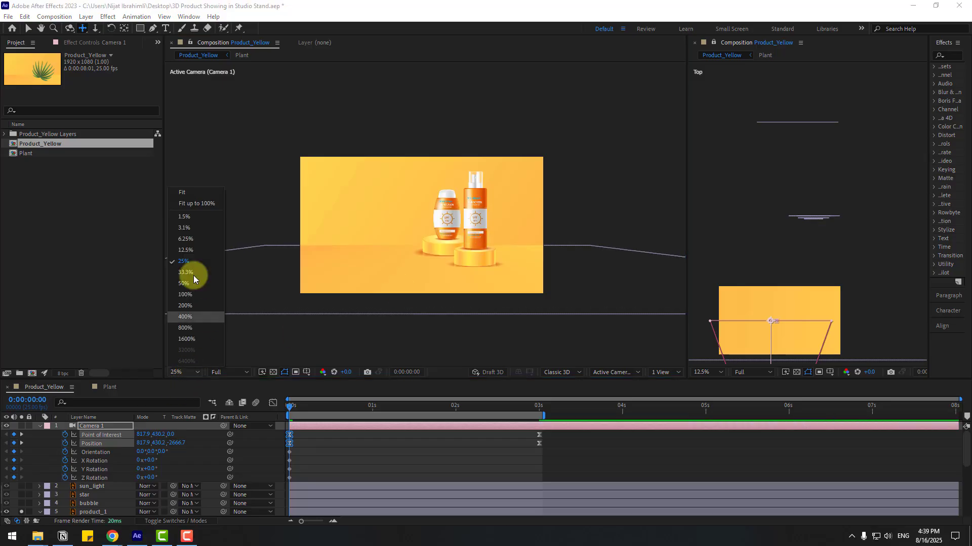
click(187, 205)
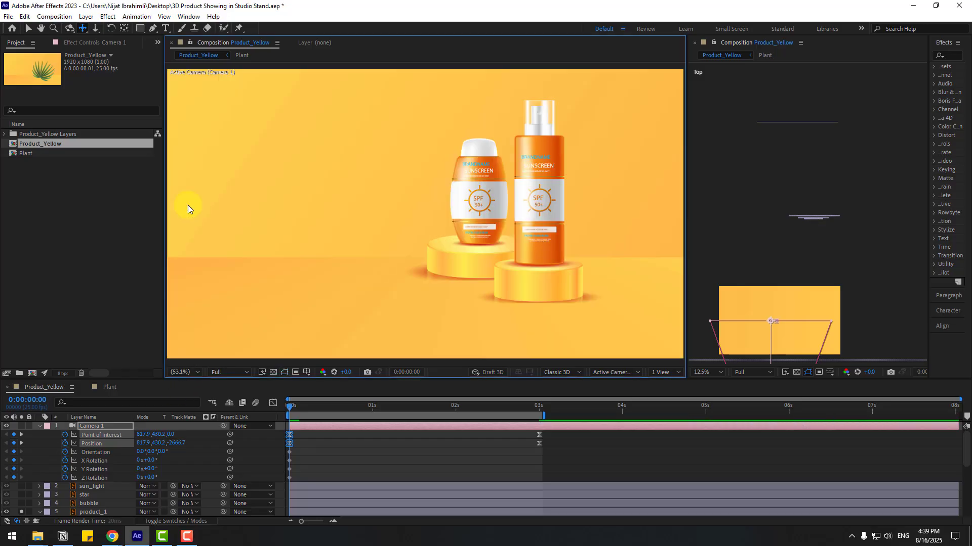
key(space)
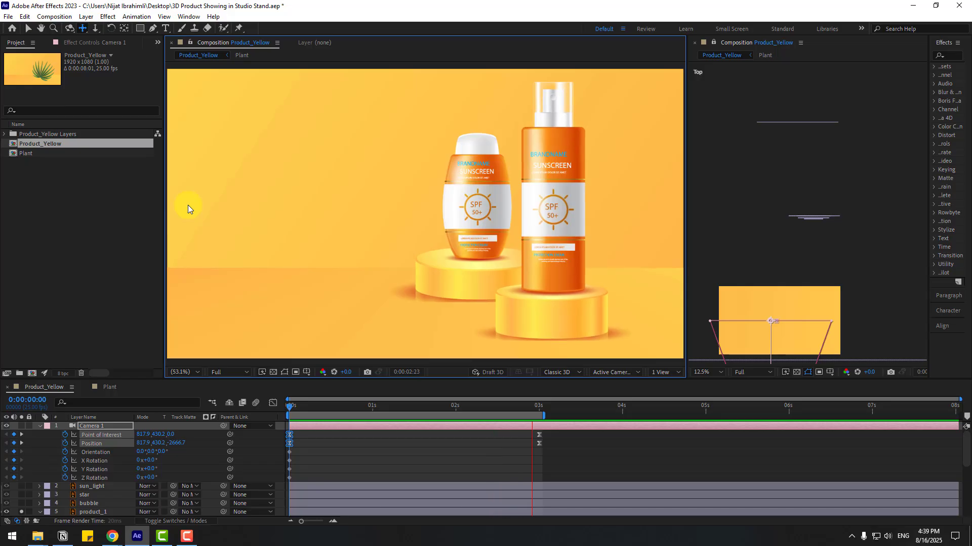
key(space)
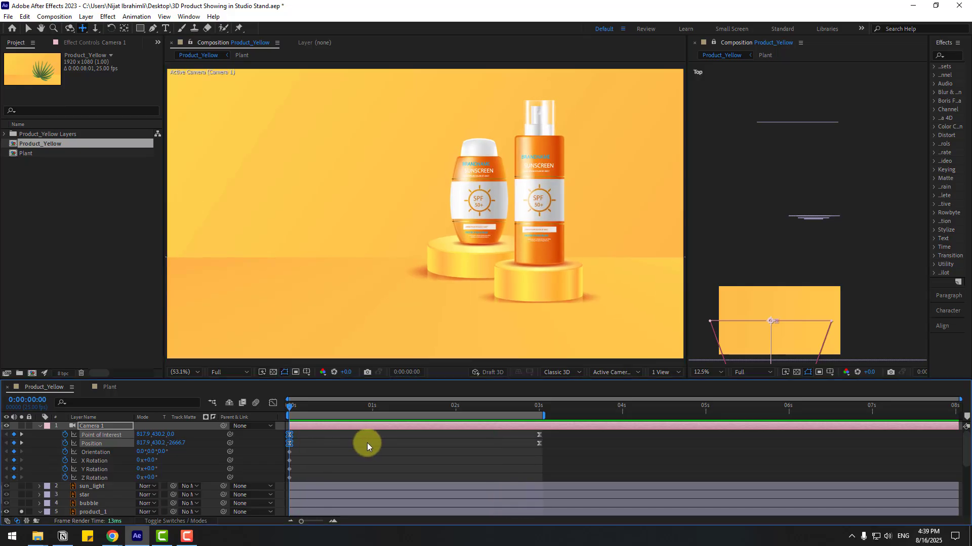
Step: Refine Camera 1's 3-second framing to Position 774.0, 325.9, -1726.0, centring both bottles
click(539, 405)
click(577, 461)
key(v)
scroll(406, 289, down, 1)
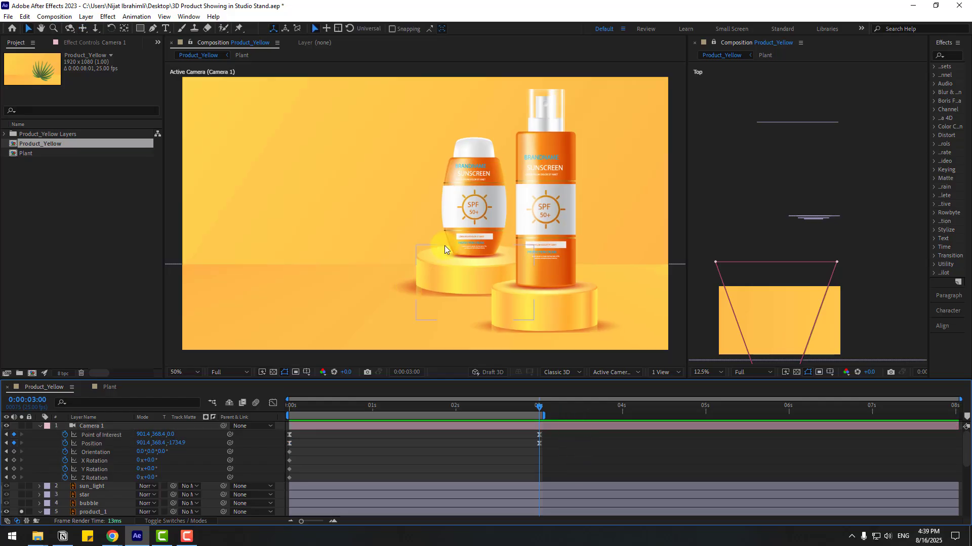
key(c)
key(c)
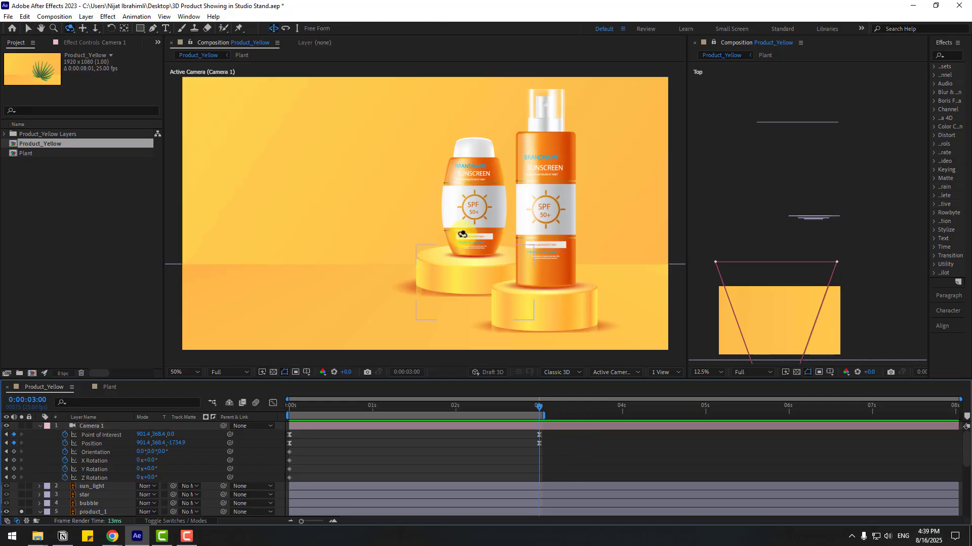
drag(462, 234, 456, 235)
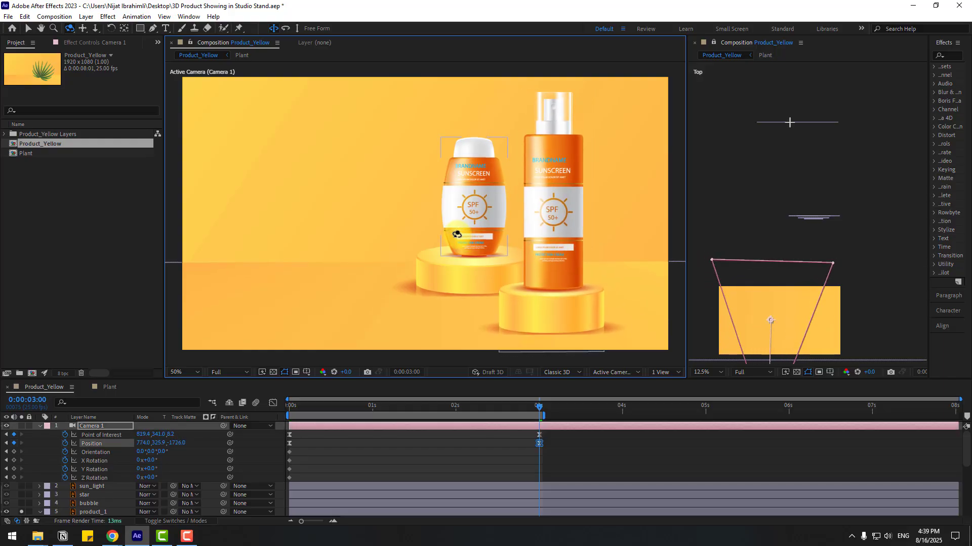
Step: Preview the finished camera move and zoom the viewer back to 50%
click(484, 371)
key(v)
scroll(563, 277, down, 1)
key(space)
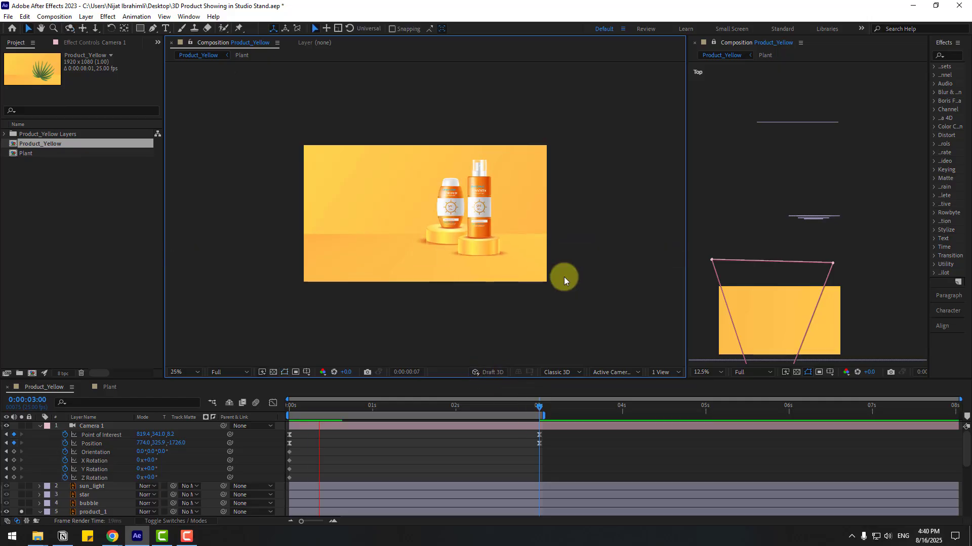
key(period)
key(period)
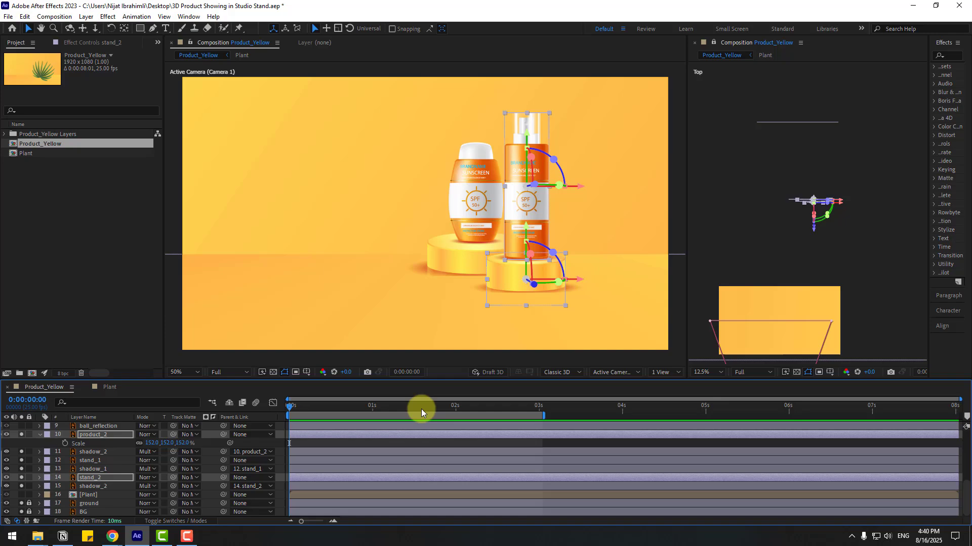
Step: Collapse product_2, turn on the Plant layer and push it back in Z behind the products
click(399, 408)
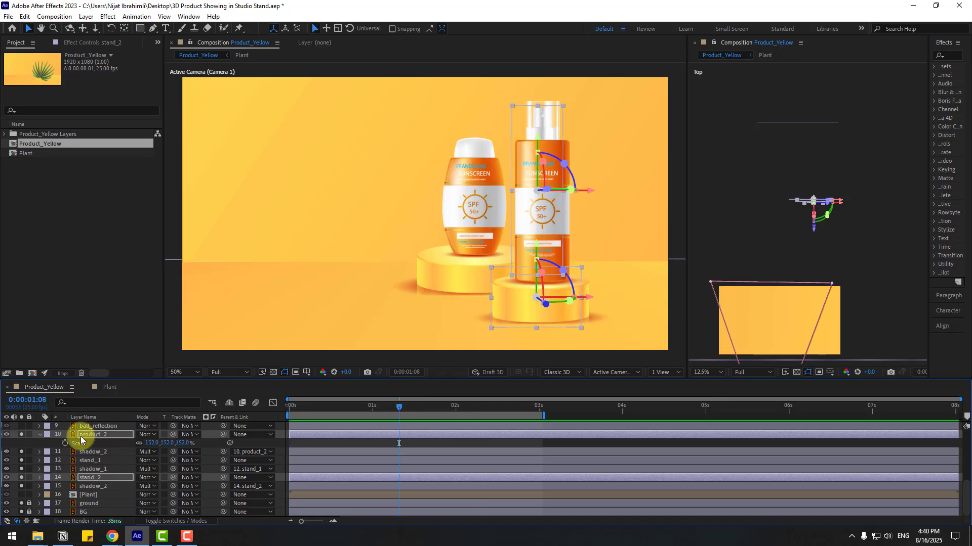
click(40, 435)
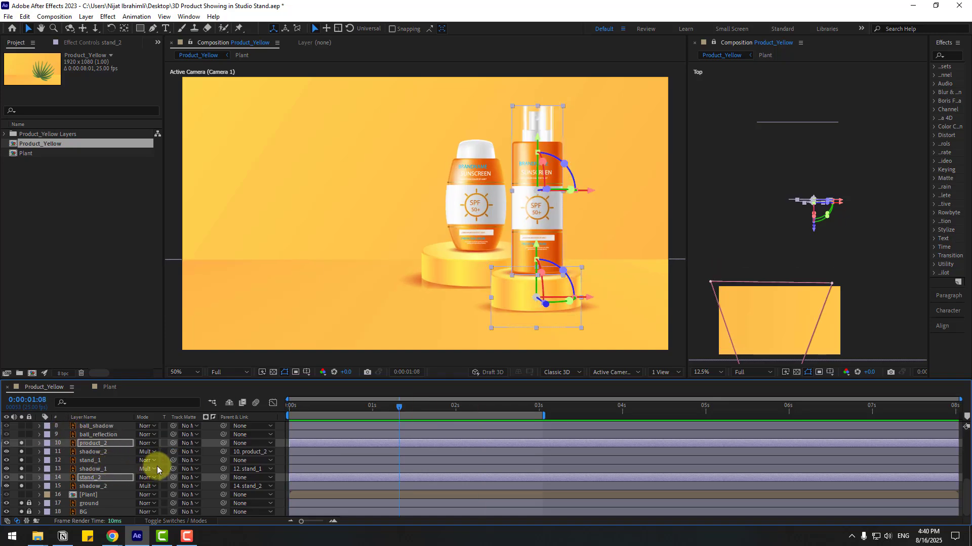
click(88, 497)
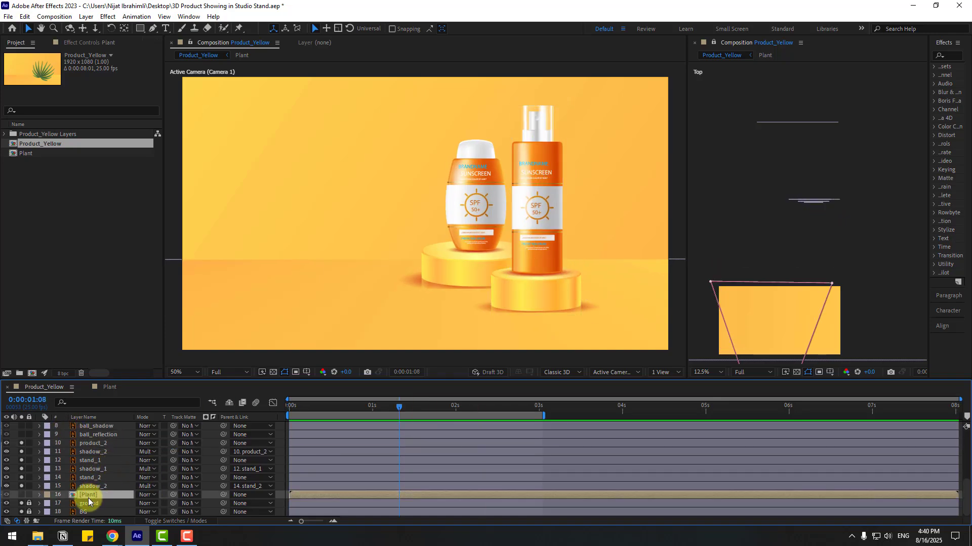
click(22, 495)
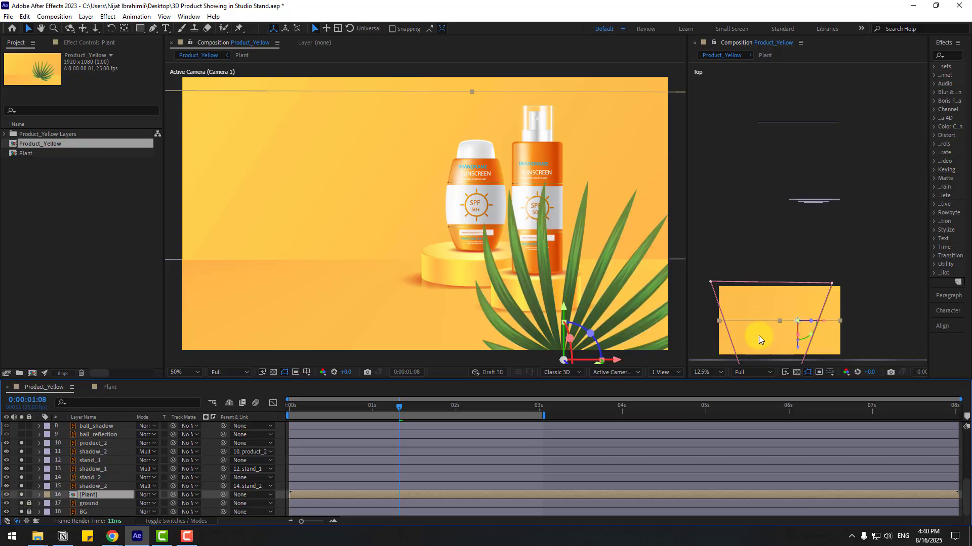
drag(800, 330, 798, 115)
Step: Scale the palm leaf to 243% and move it up and right behind the bottles
key(s)
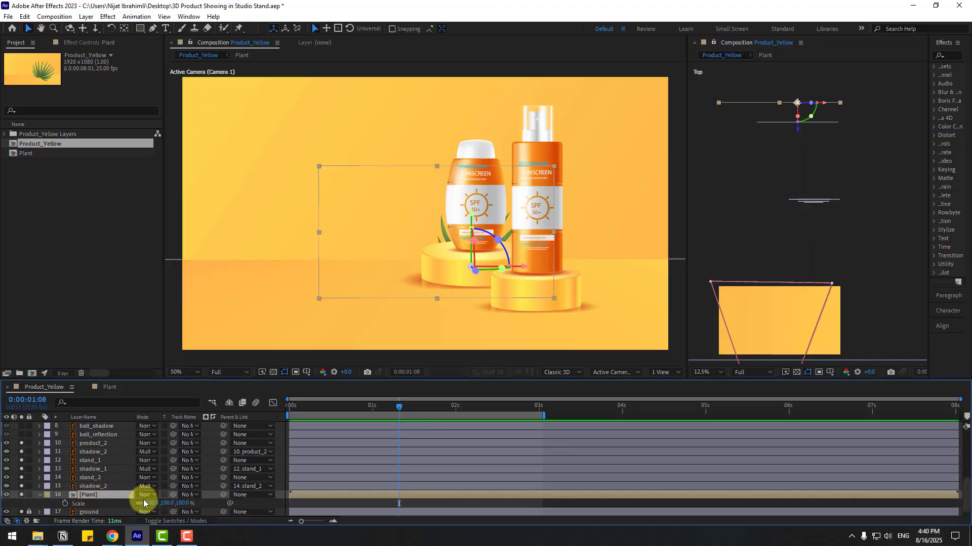
drag(151, 503, 205, 498)
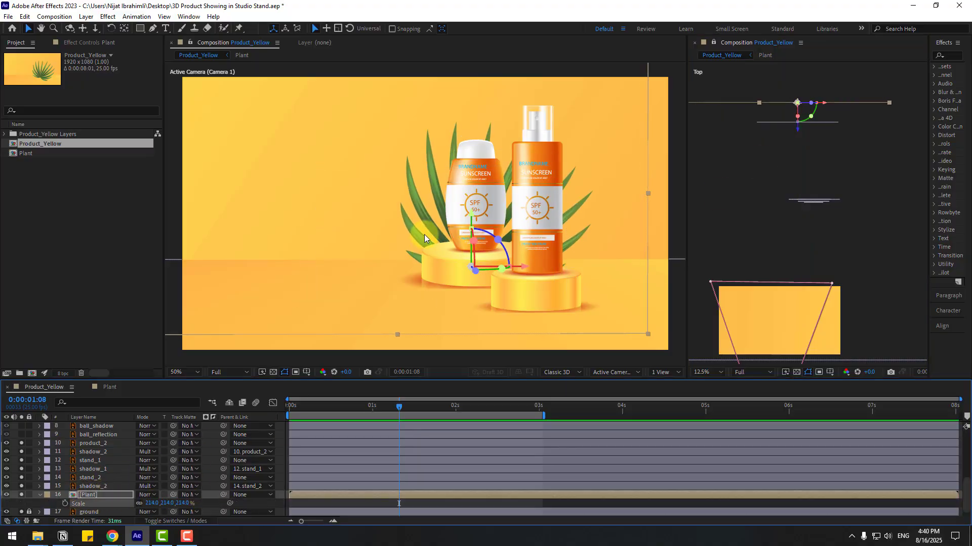
drag(424, 235, 470, 220)
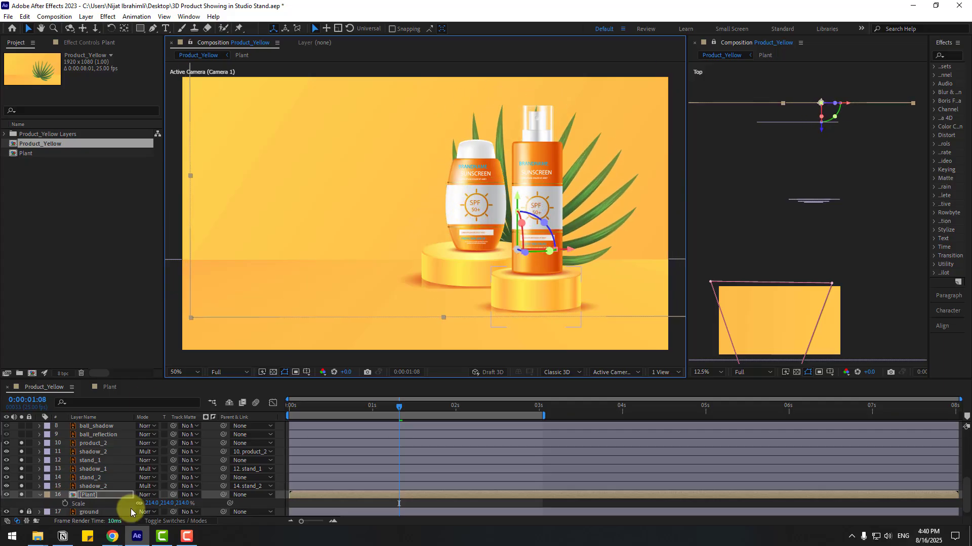
drag(152, 504, 165, 503)
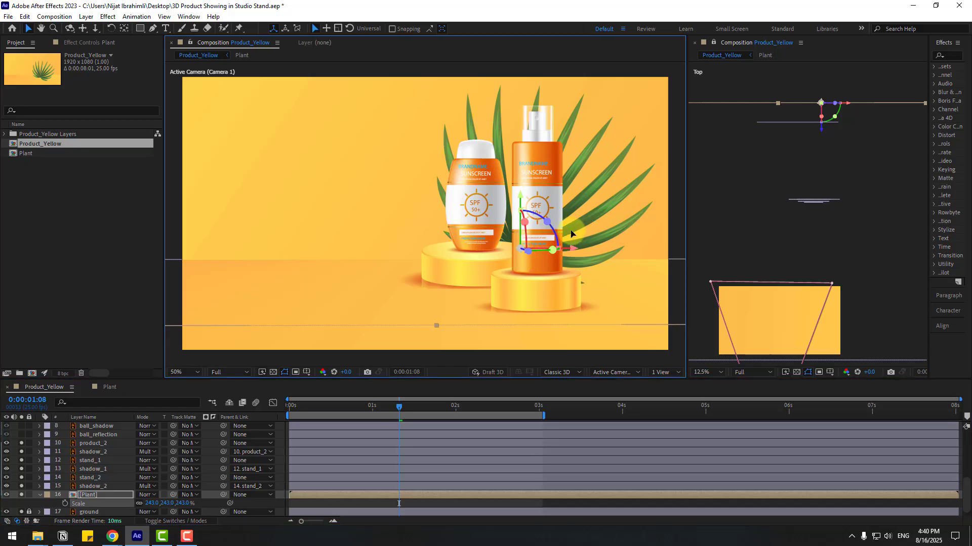
Step: Preview the scene at 25% zoom and save the project
key(comma)
key(comma)
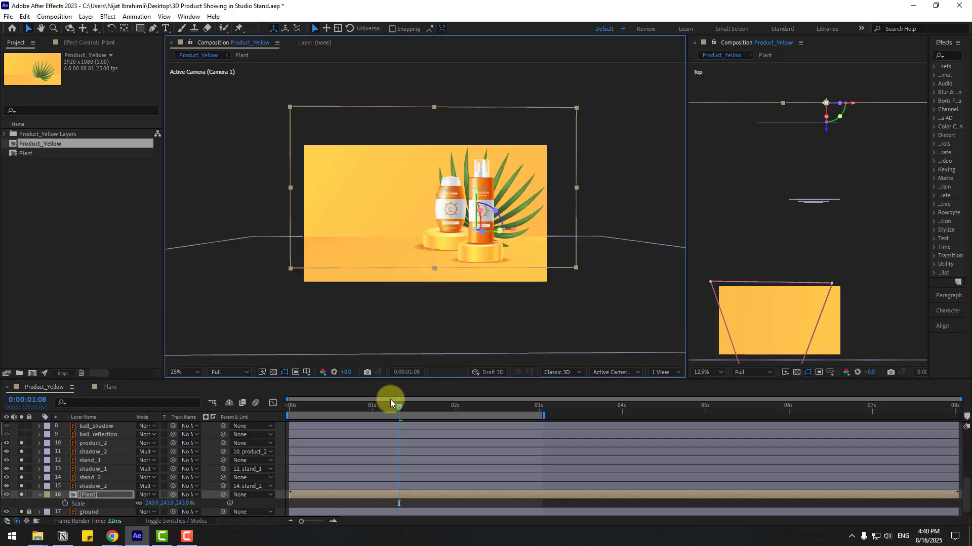
key(space)
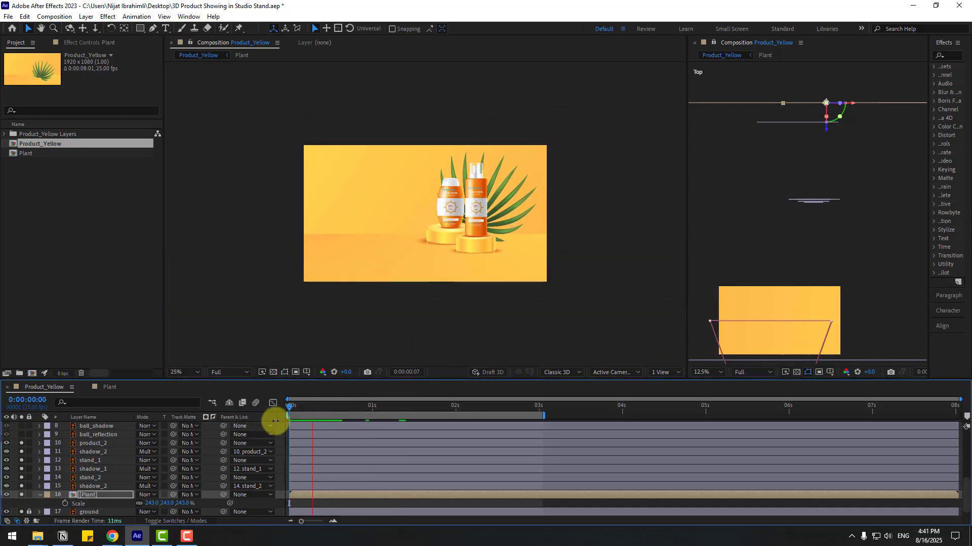
click(343, 407)
key(ctrl+s)
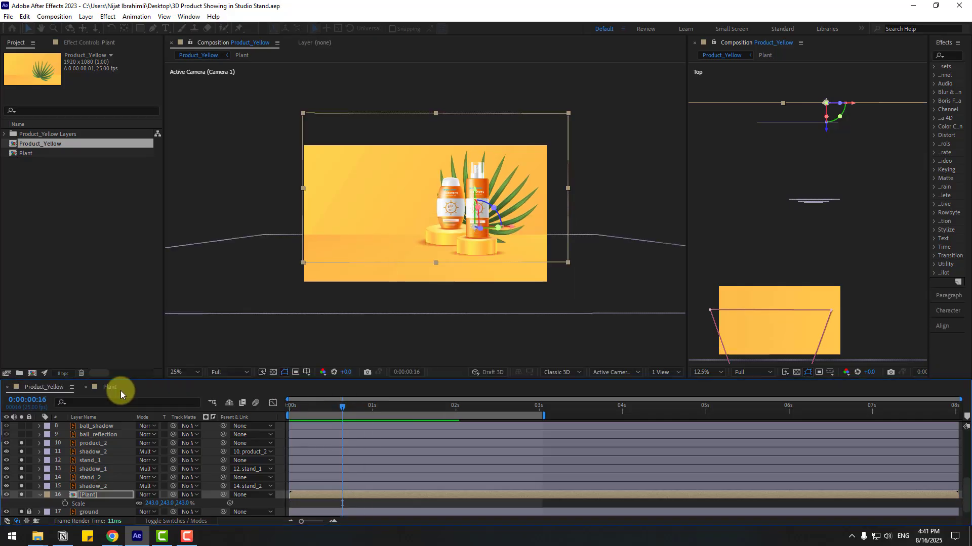
Step: Open the Plant composition and turn off 3D for leaf layers 3 through 13
click(110, 389)
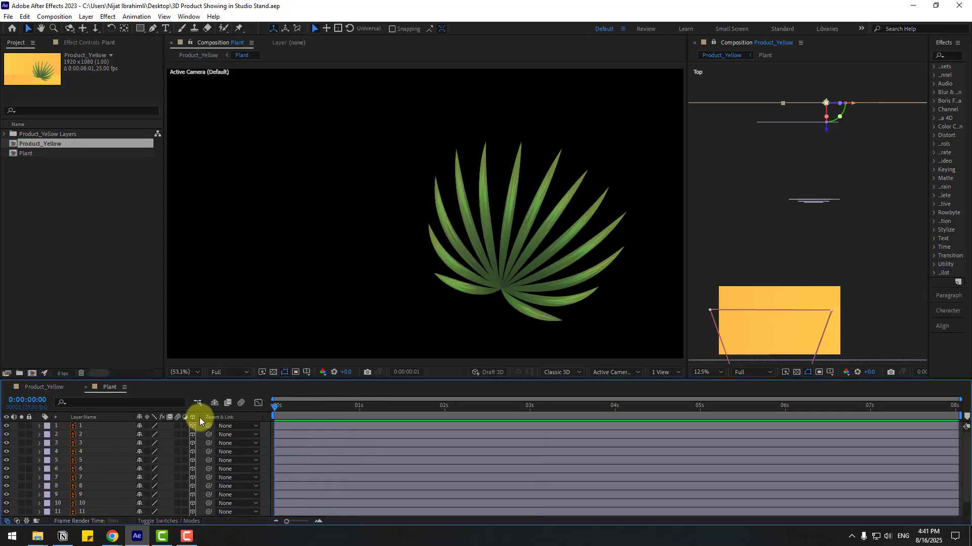
click(449, 301)
scroll(449, 286, up, 3)
scroll(278, 301, up, 2)
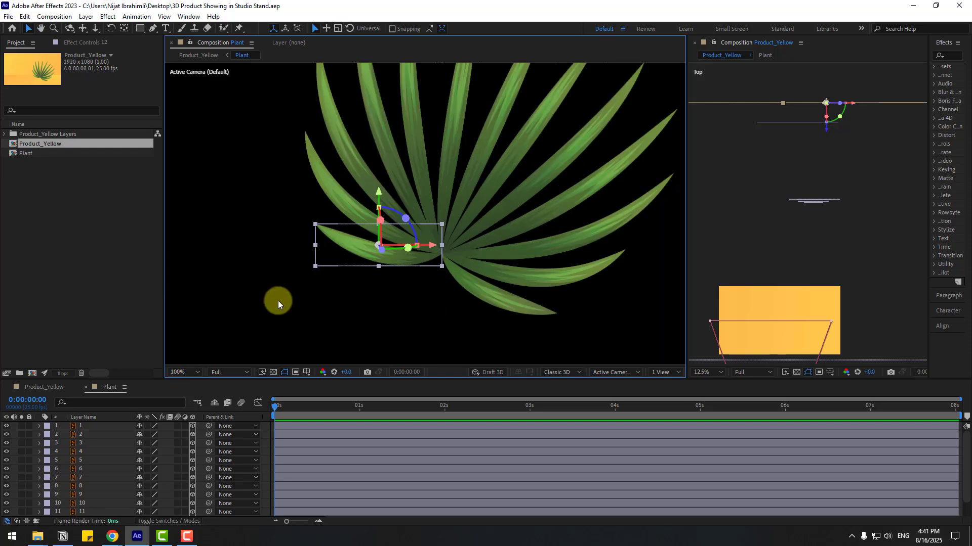
click(76, 426)
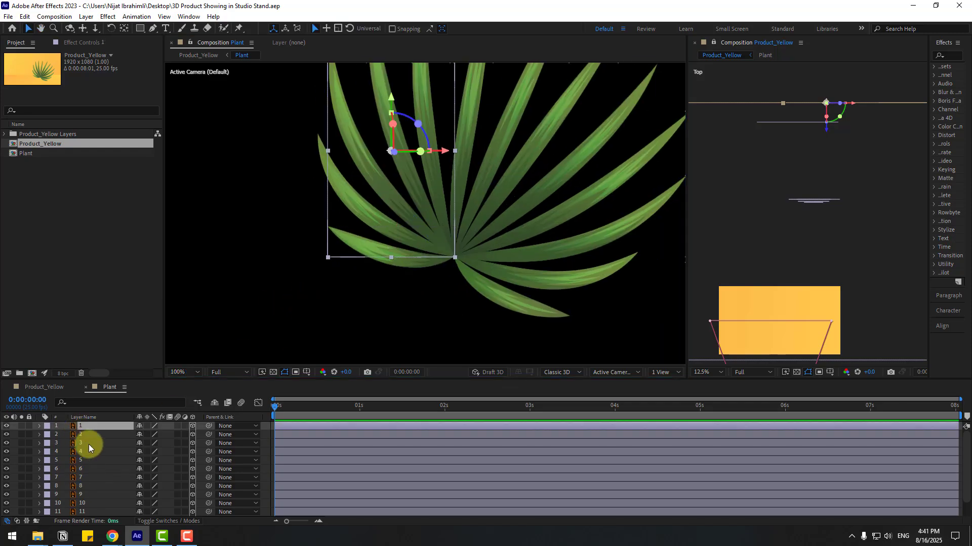
scroll(90, 480, down, 2)
shift+click(84, 511)
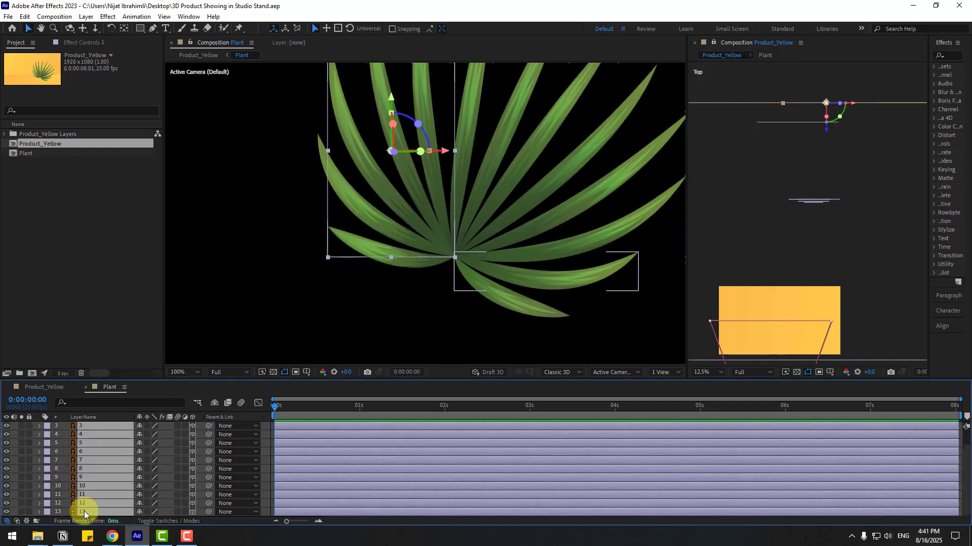
click(192, 434)
scroll(235, 403, up, 2)
click(251, 336)
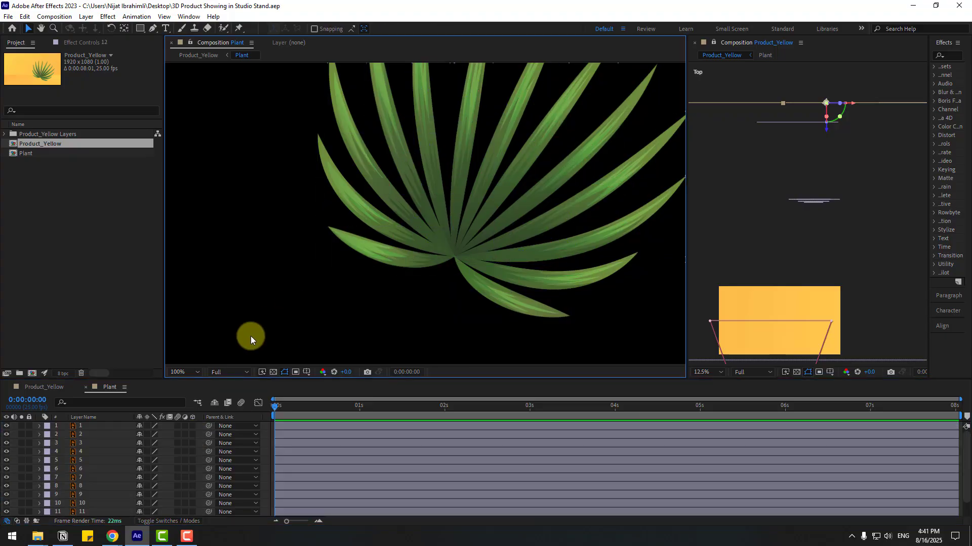
Step: Move leaf 1's anchor point down to the base of the leaf
click(82, 428)
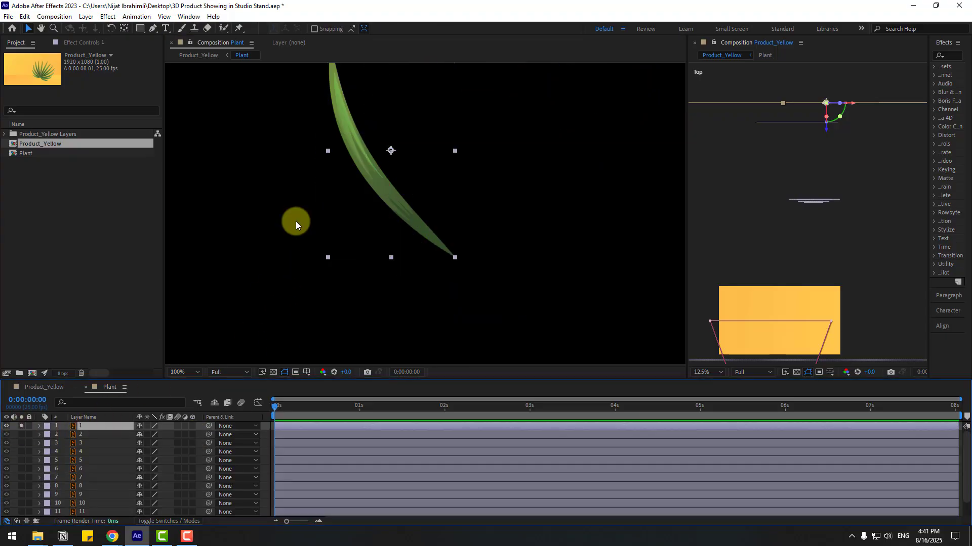
key(y)
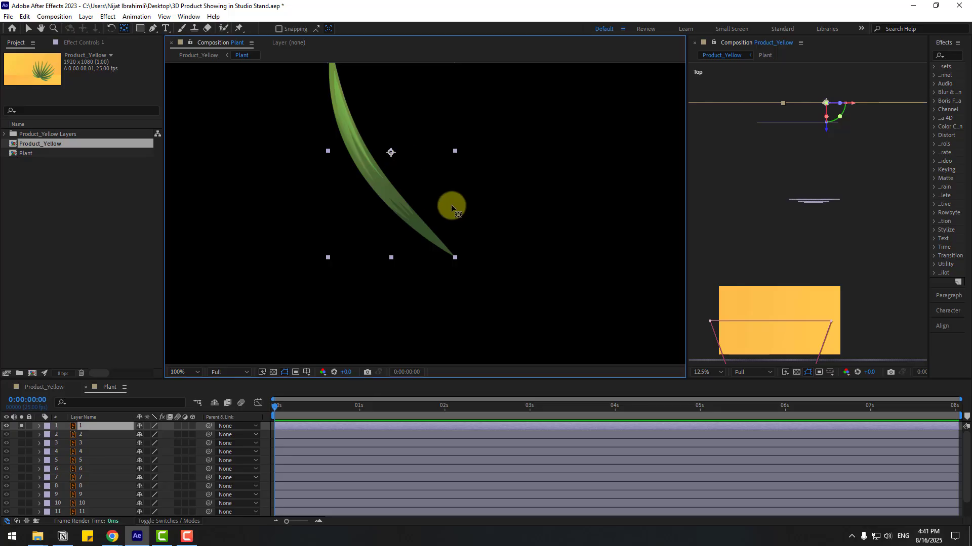
drag(451, 205, 455, 255)
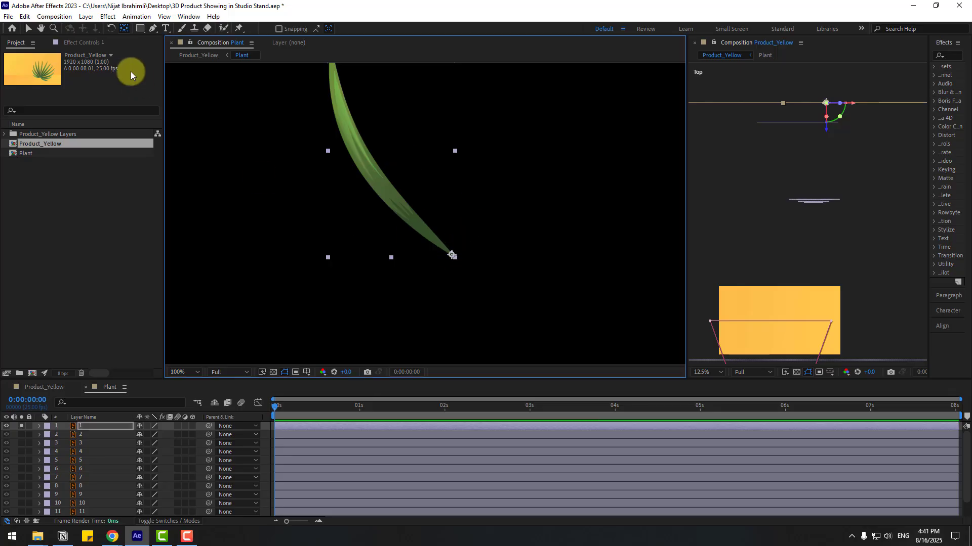
click(28, 31)
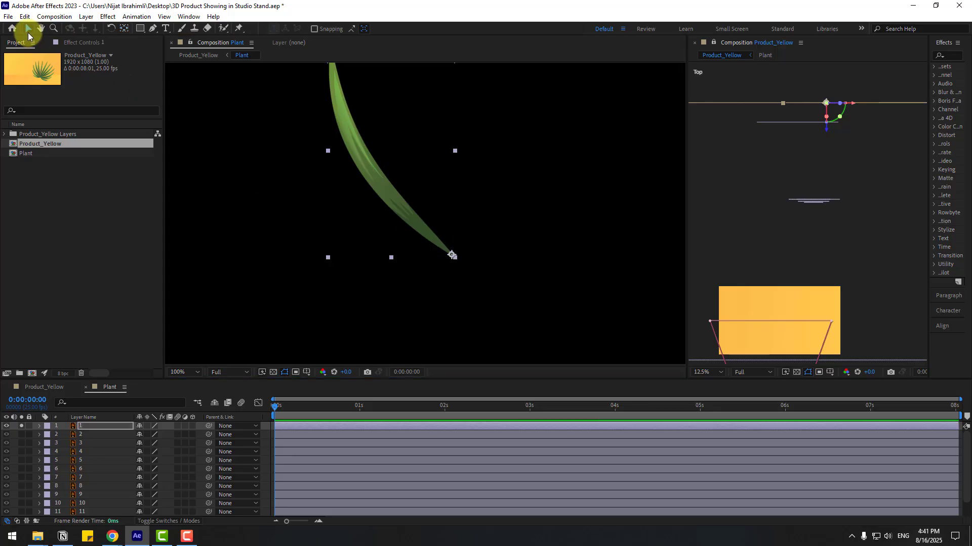
click(22, 426)
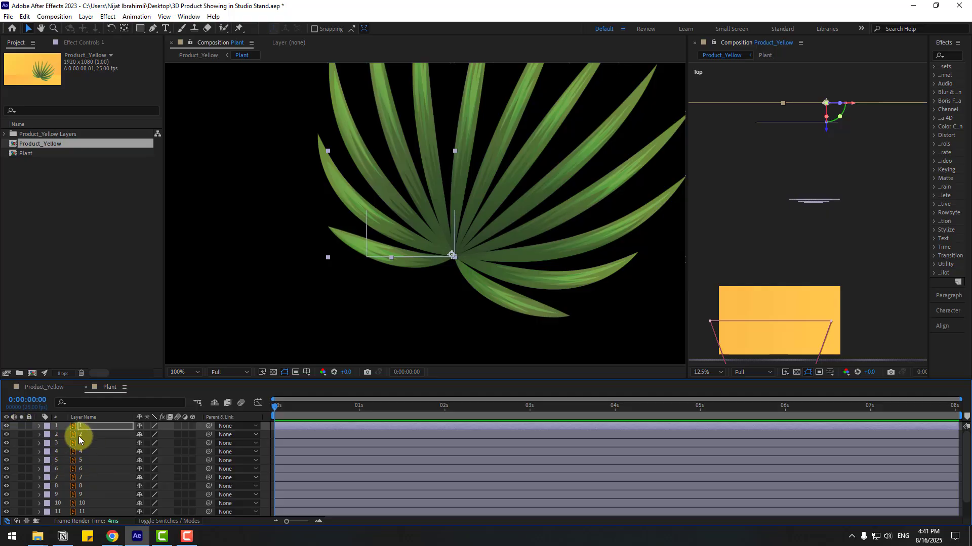
Step: Move leaf 2's anchor point down to its base
click(78, 437)
click(22, 435)
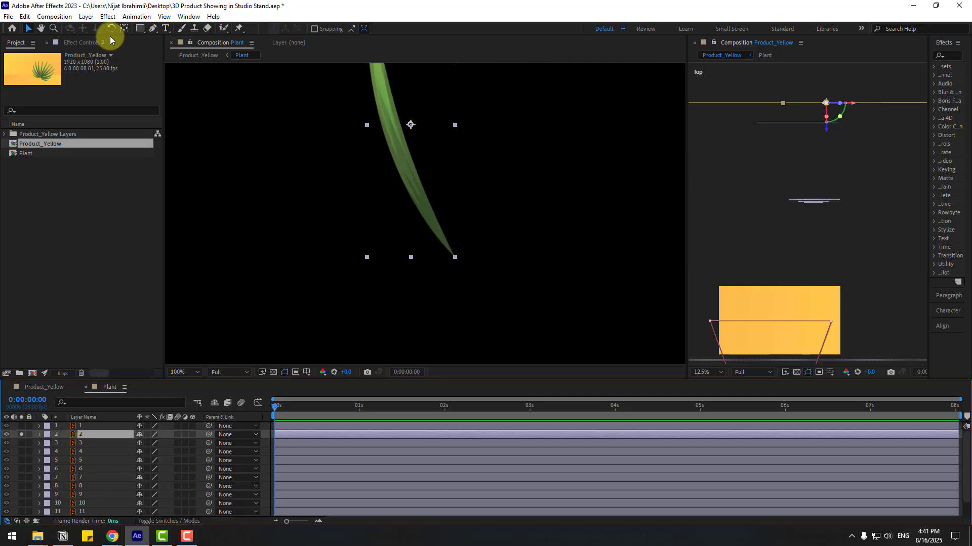
click(124, 29)
drag(410, 125, 460, 254)
click(31, 29)
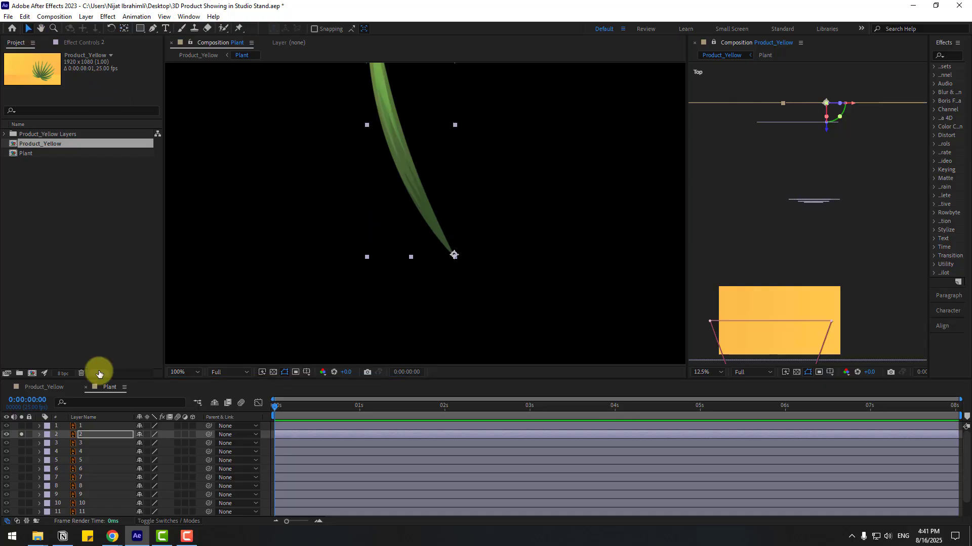
click(21, 434)
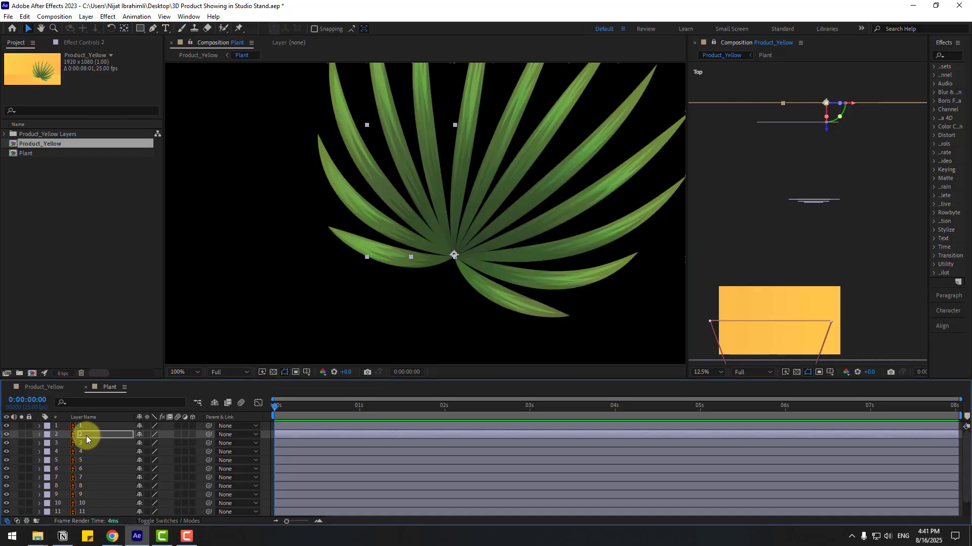
Step: Move the anchor points of leaves 3 to 5 to their bases
click(22, 443)
click(89, 452)
click(21, 452)
drag(450, 174, 431, 307)
scroll(88, 452, down, 1)
click(89, 443)
click(22, 443)
drag(485, 176, 430, 306)
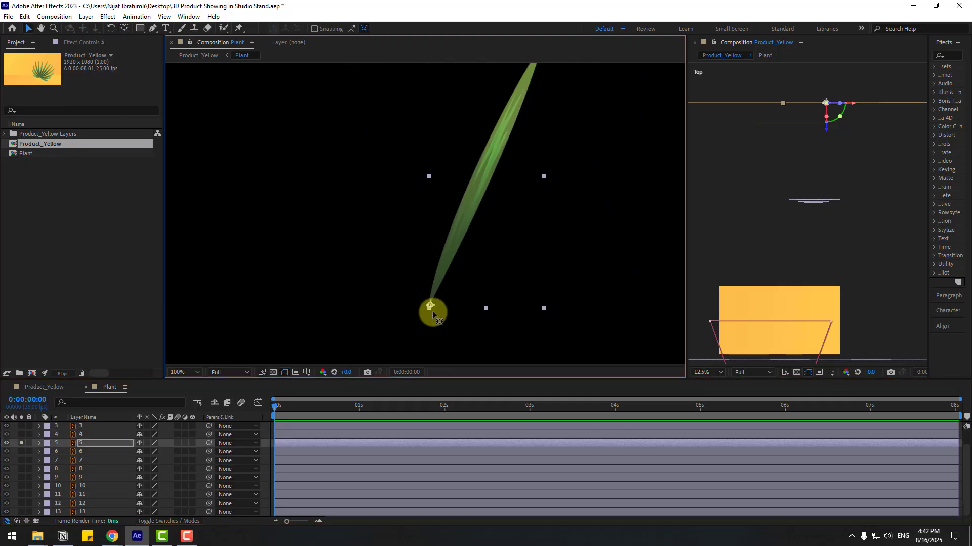
Step: Move the anchor points of leaves 6 through 13 to their bases
click(22, 452)
drag(514, 195, 428, 307)
click(22, 460)
click(89, 469)
click(22, 460)
drag(530, 211, 429, 308)
click(22, 477)
drag(533, 247, 428, 303)
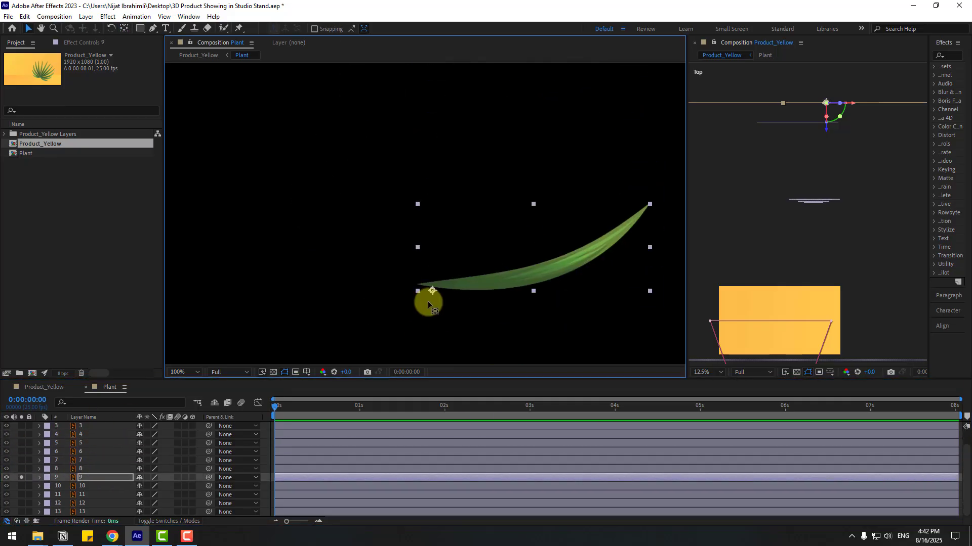
key(ctrl+Down)
key(ctrl+Down)
key(ctrl+Down)
key(ctrl+Down)
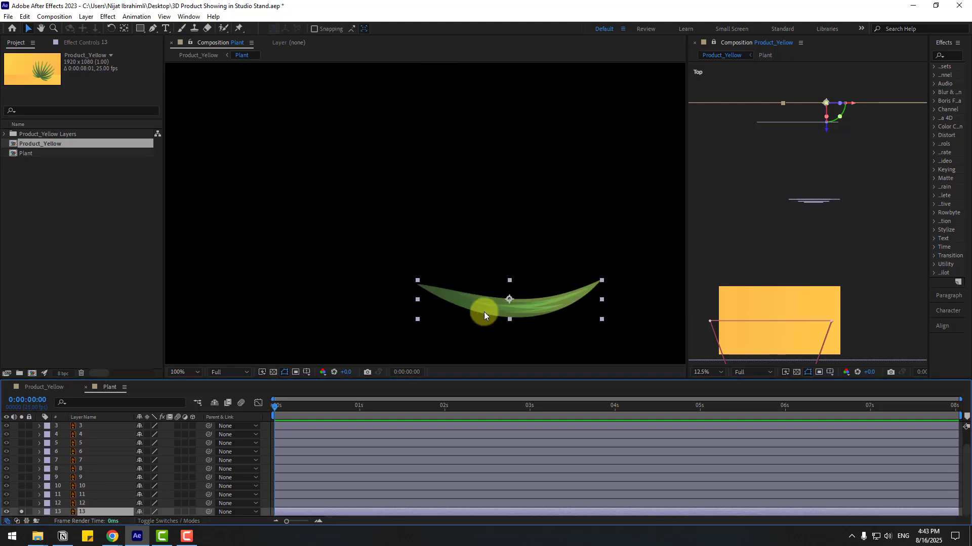
drag(509, 299, 418, 284)
Step: Show all leaves again, save the project, and reveal leaf 1's Rotation
click(22, 512)
click(252, 322)
key(ctrl+s)
scroll(81, 487, up, 2)
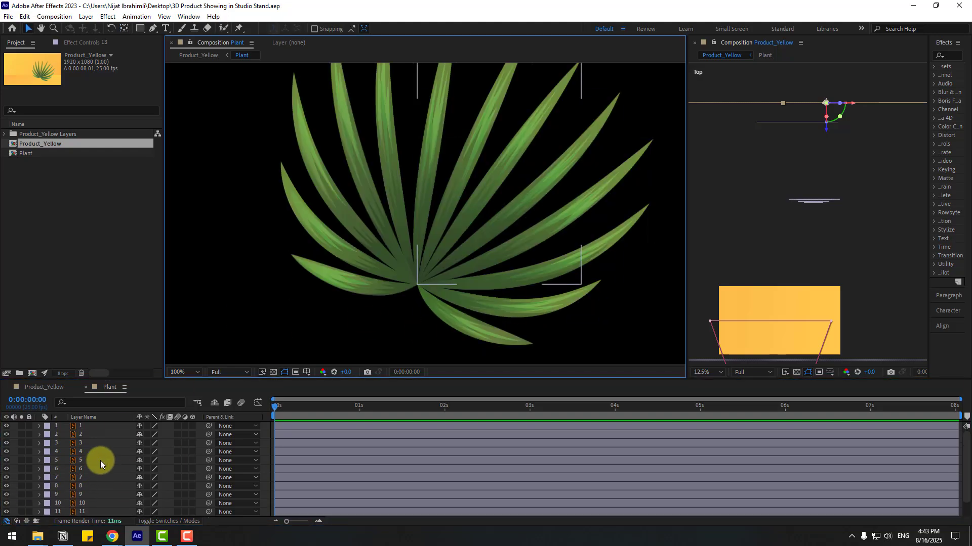
click(86, 429)
key(r)
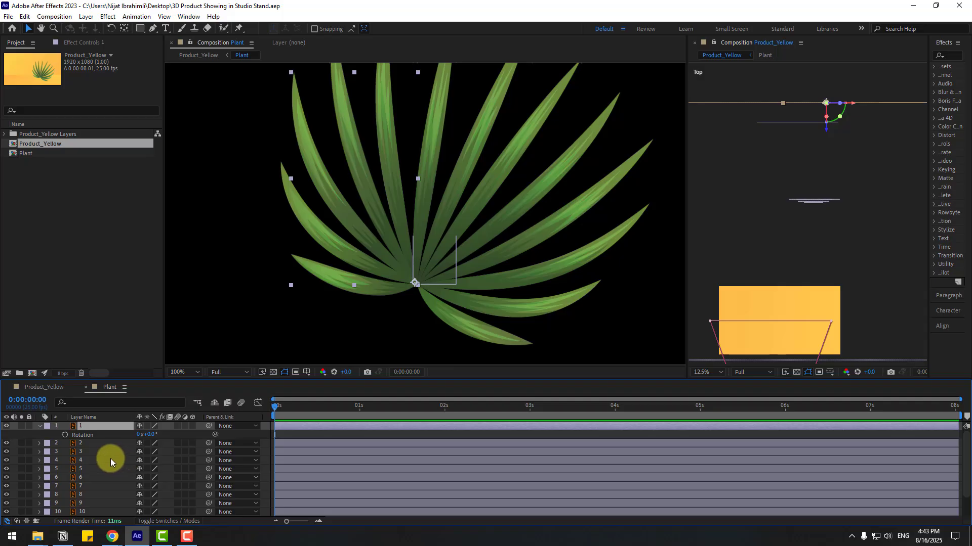
Step: Add a wiggle(1,7) expression to leaf 1's Rotation and preview the sway
alt+click(66, 436)
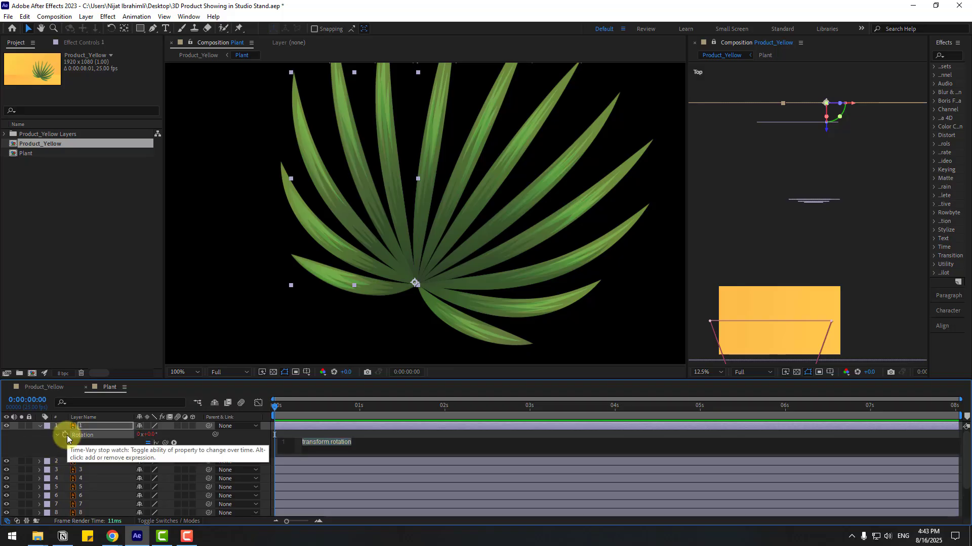
text(wiggle()
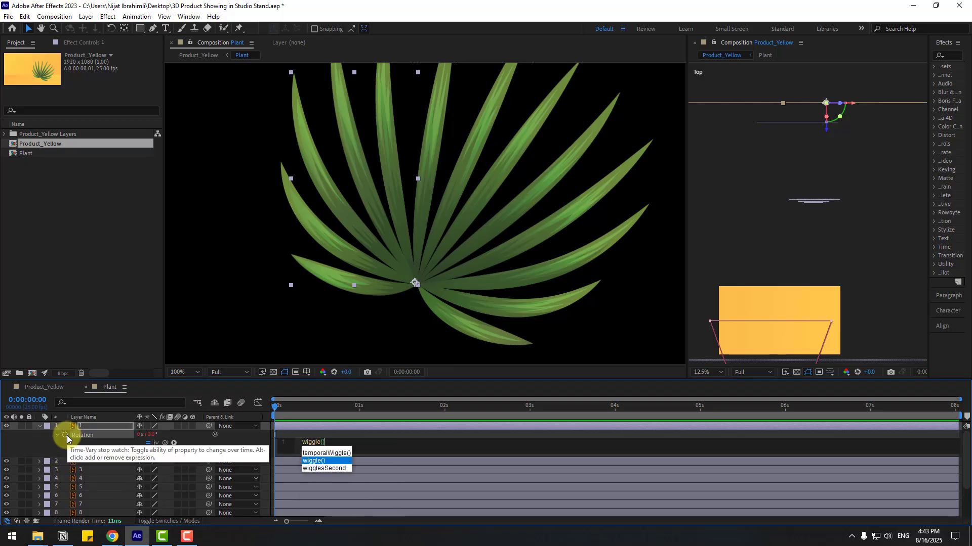
text(1,7)
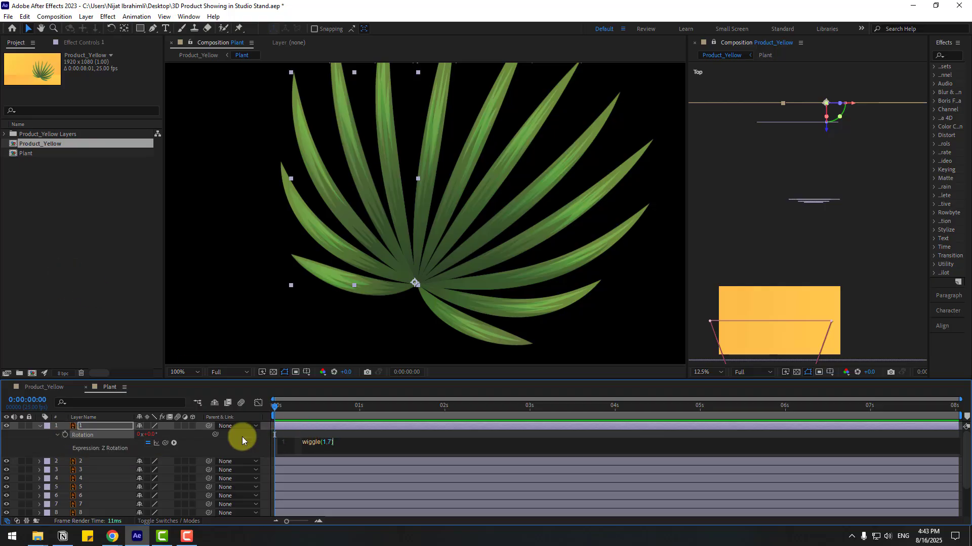
click(23, 448)
key(space)
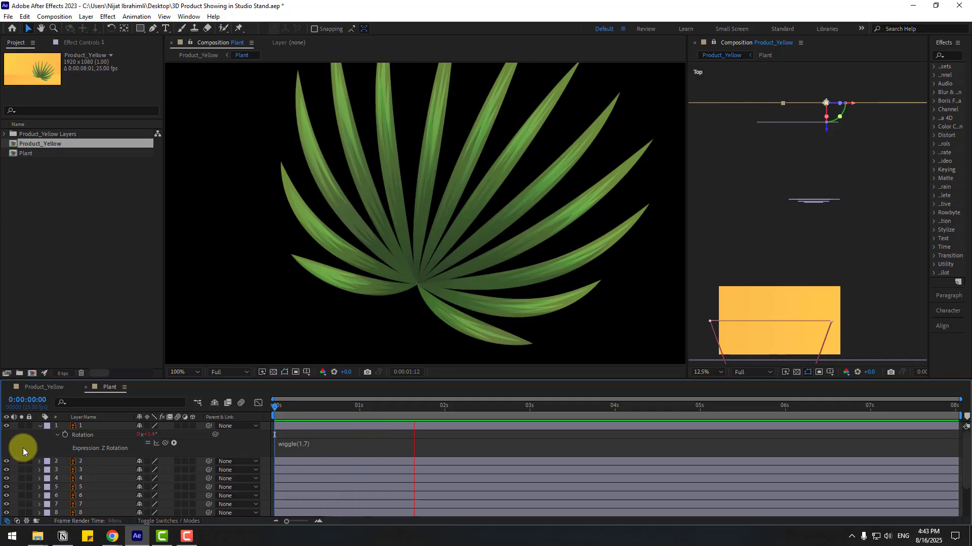
key(space)
Step: Copy only leaf 1's Rotation expression and collapse the layer
click(76, 435)
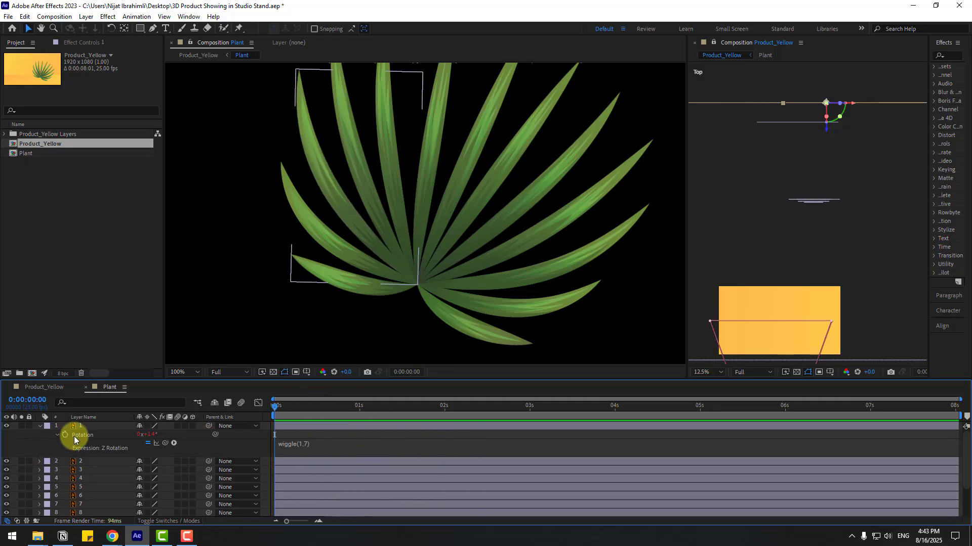
right_click(78, 439)
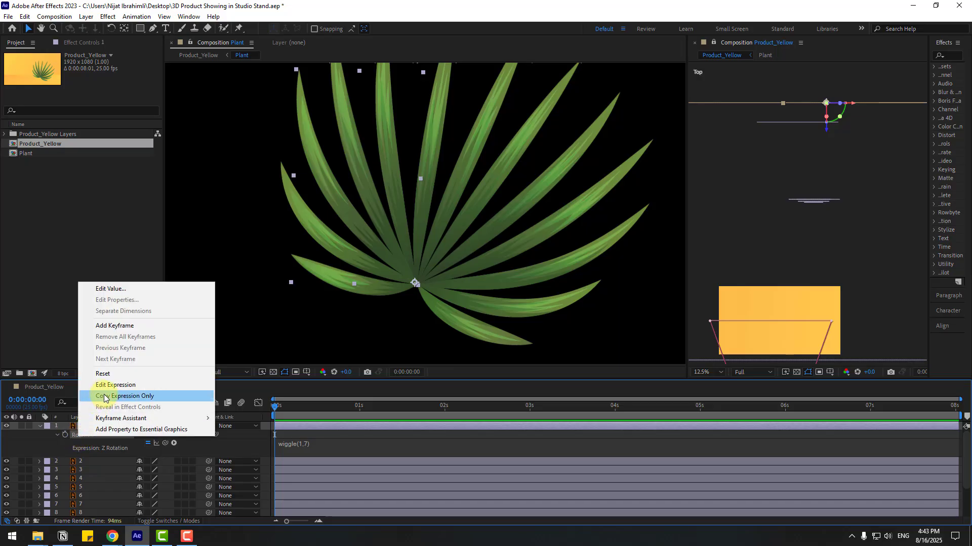
click(157, 396)
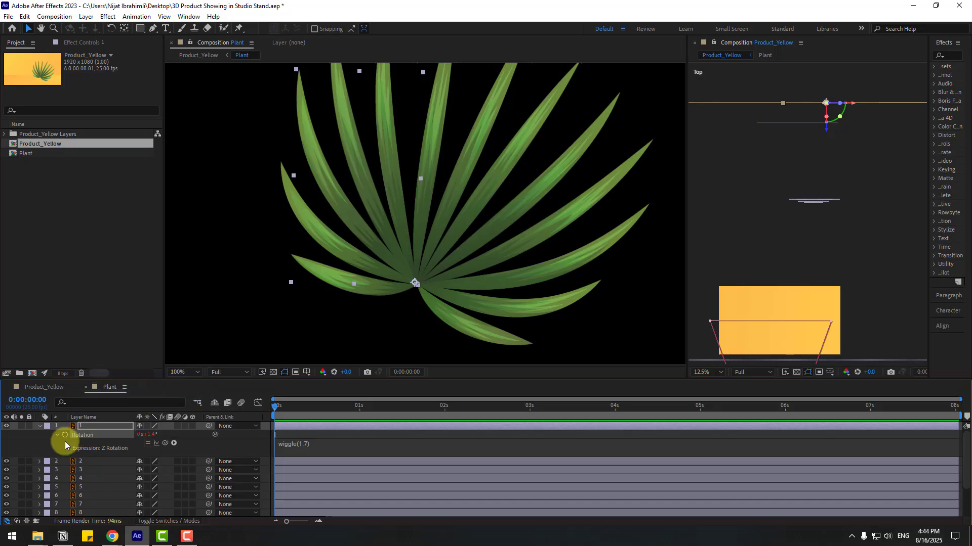
click(39, 426)
Step: Paste the wiggle expression onto the Rotation of leaf layers 2 through 13
click(82, 436)
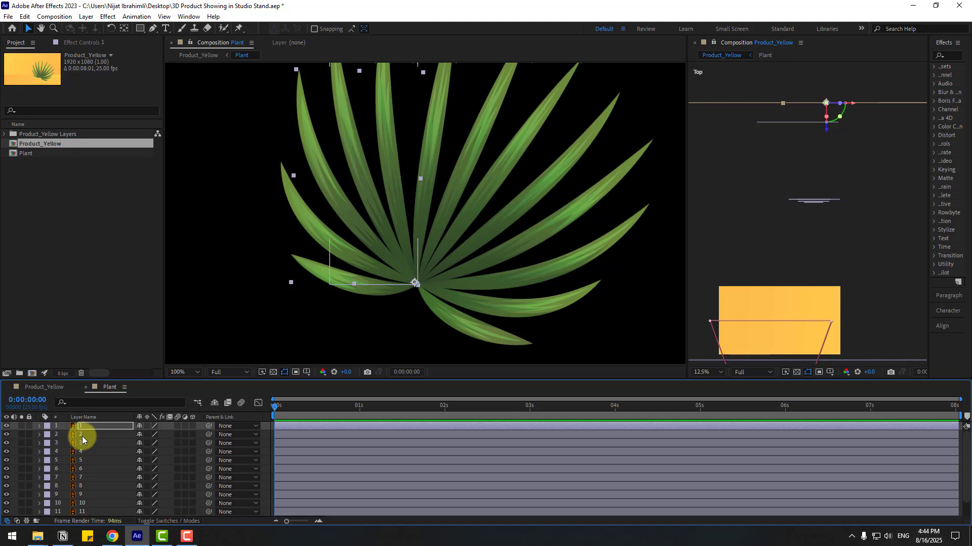
scroll(105, 472, down, 1)
shift+click(93, 509)
key(r)
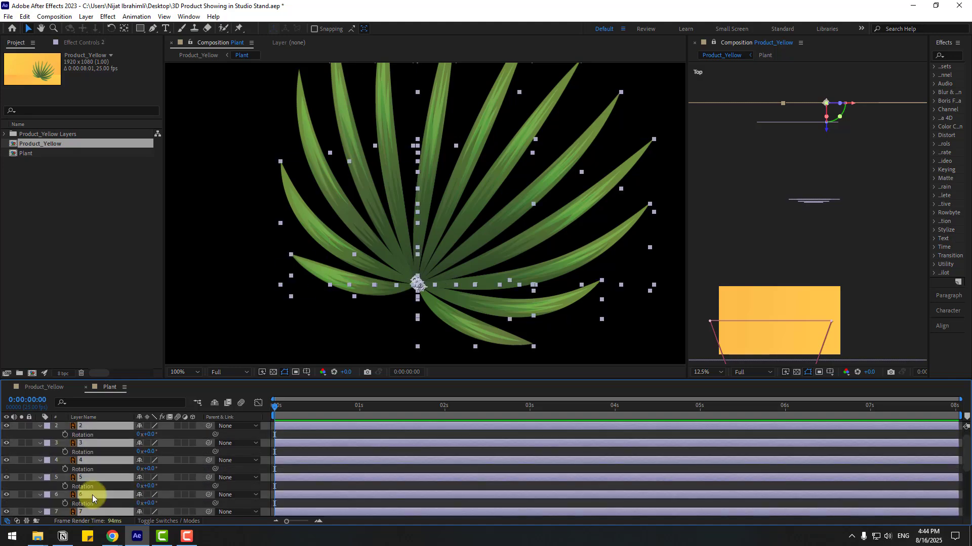
scroll(93, 493, up, 1)
click(26, 18)
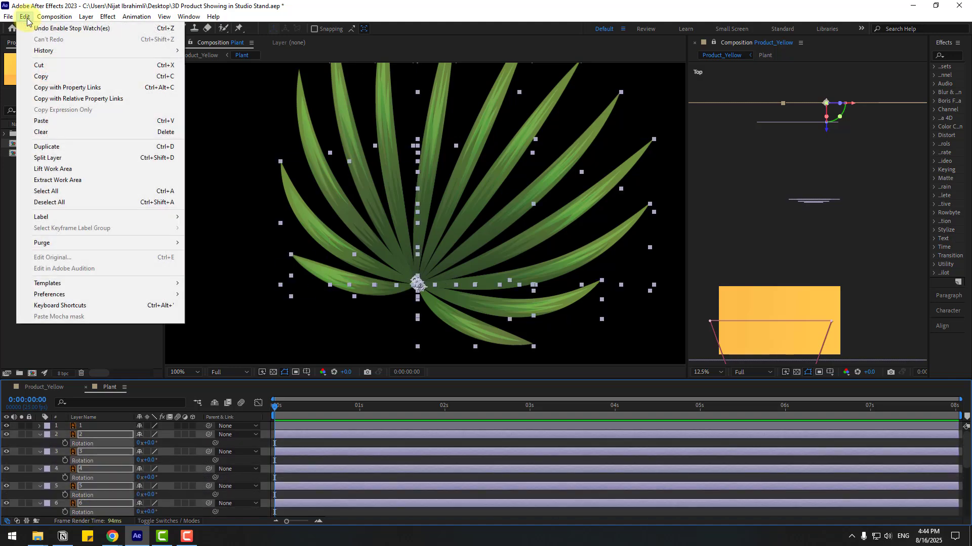
click(91, 121)
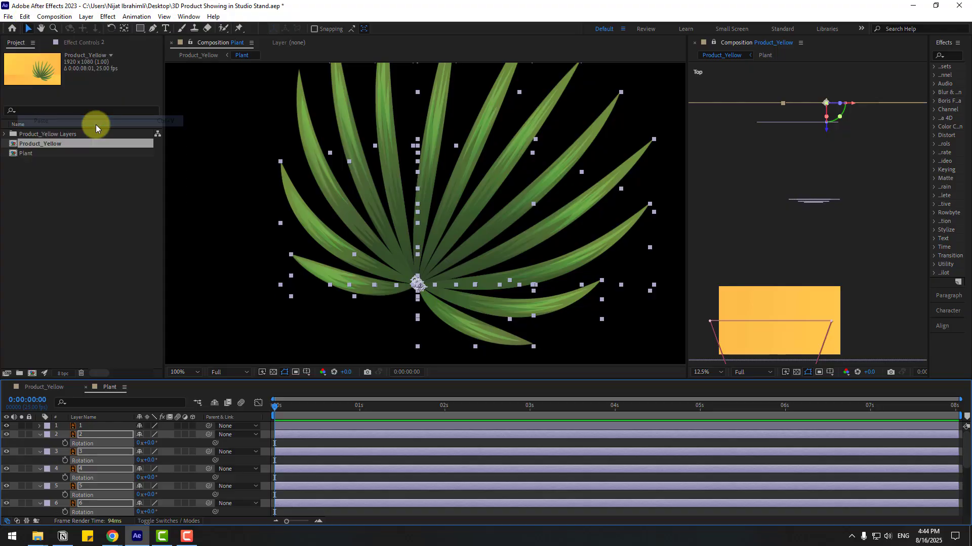
click(46, 442)
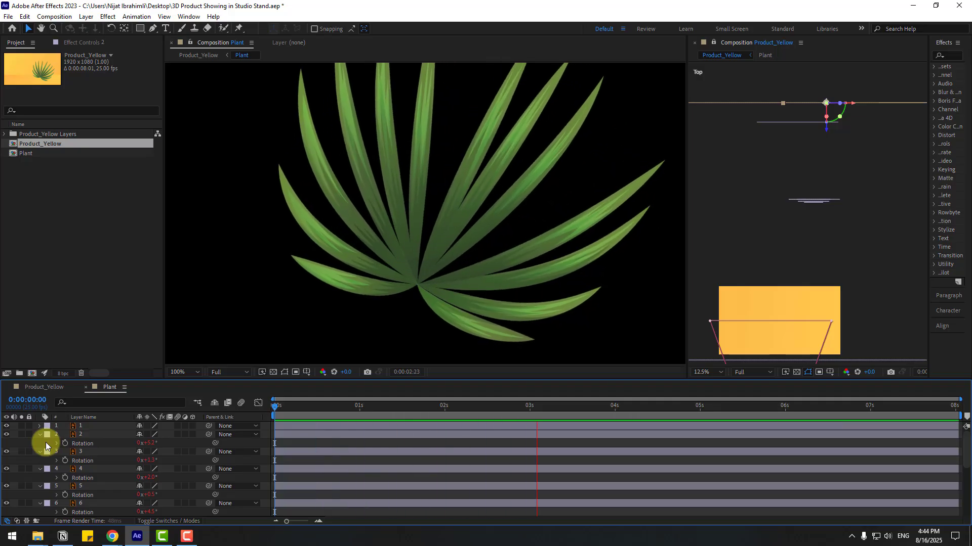
Step: Fit the plant in the viewer, close the Plant comp and preview Product_Yellow
click(190, 375)
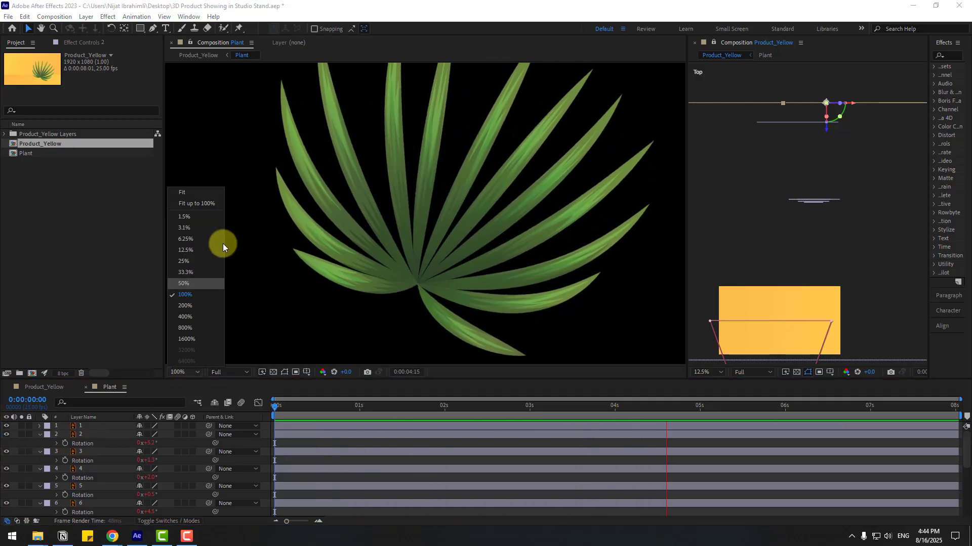
click(200, 200)
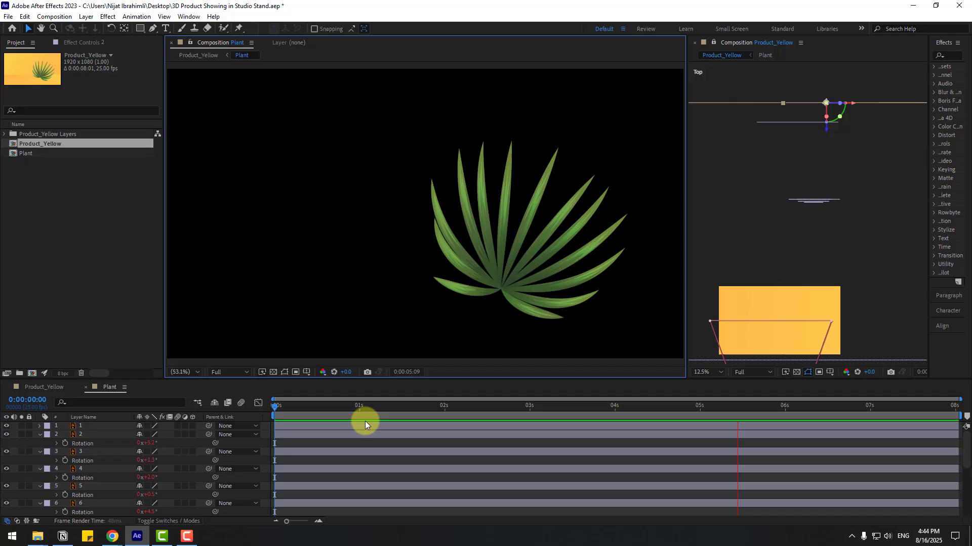
click(86, 387)
key(space)
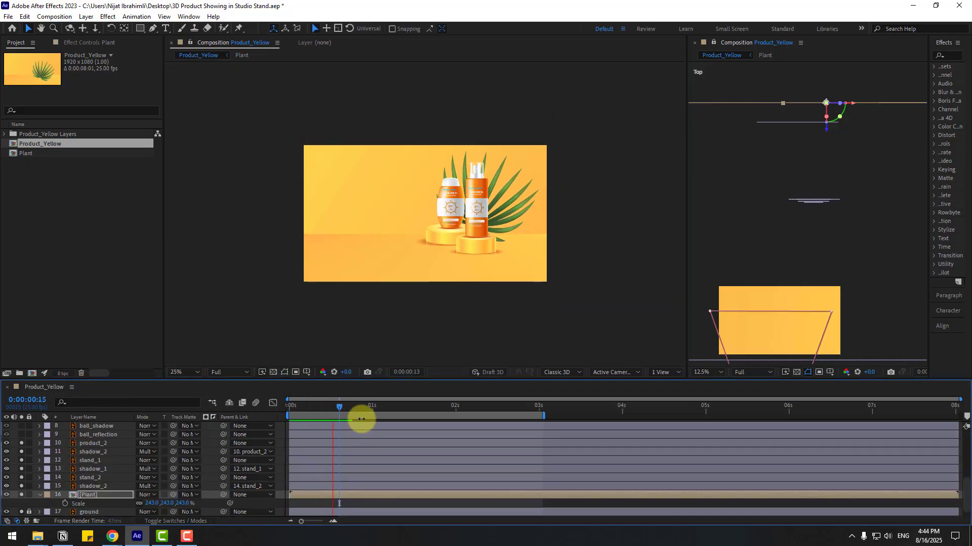
Step: Zoom in on the product scene and make the ball and ball_shadow layers visible
key(period)
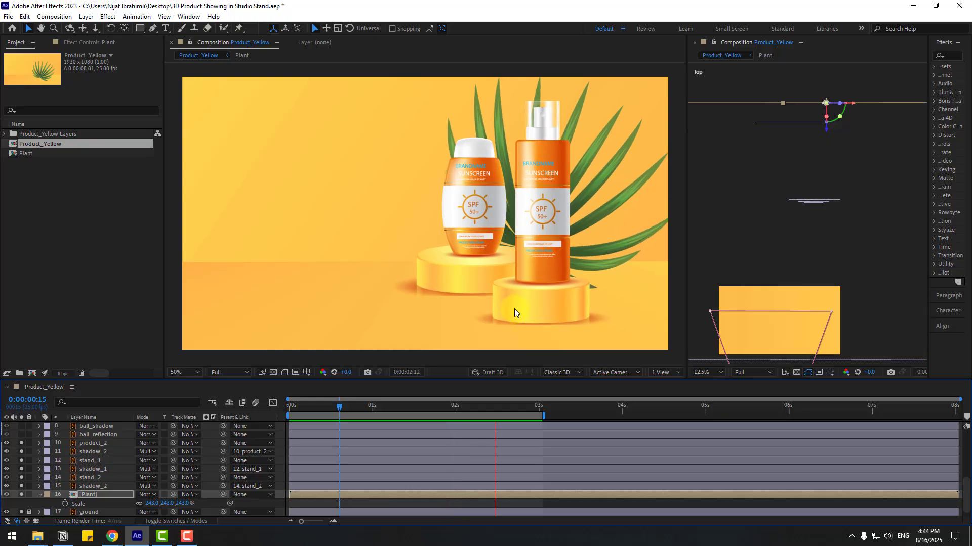
key(space)
scroll(96, 463, up, 2)
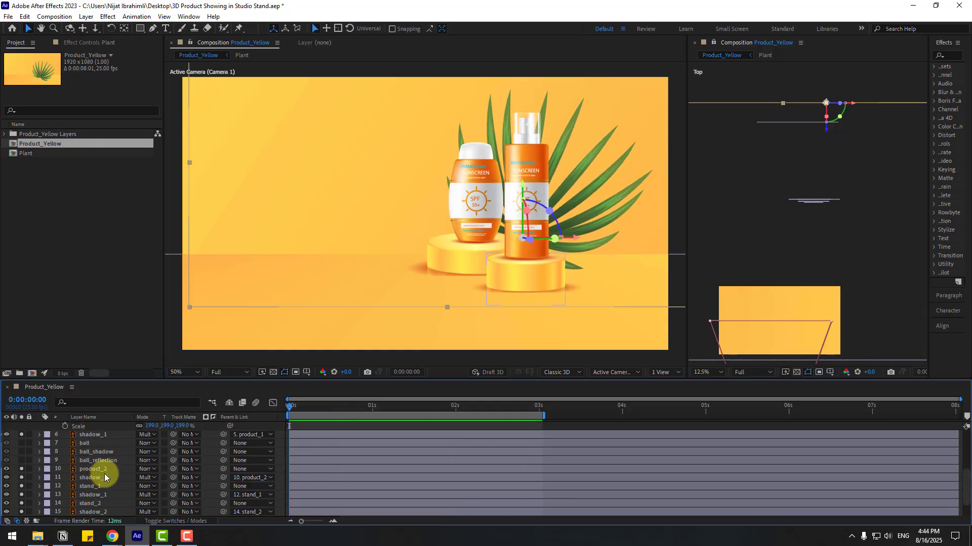
click(89, 443)
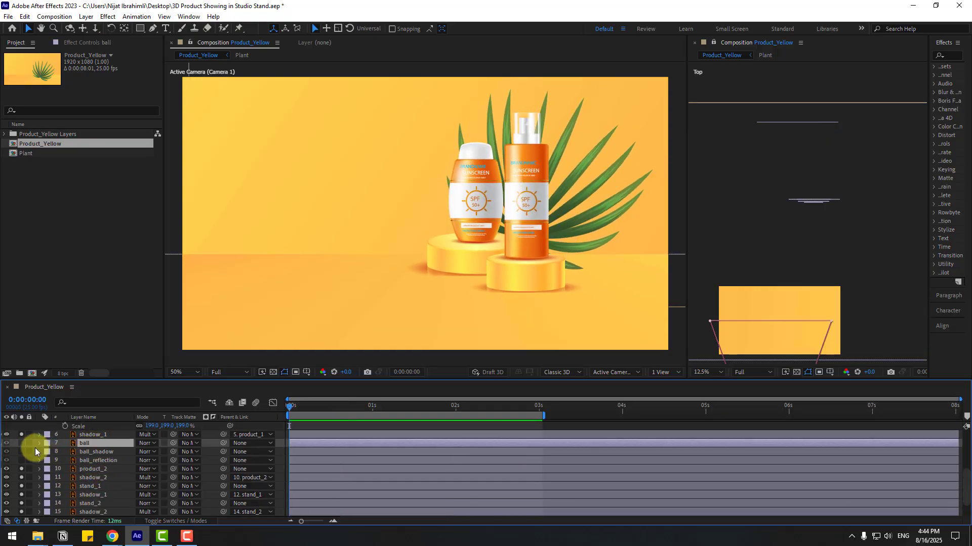
click(21, 444)
scroll(357, 317, down, 3)
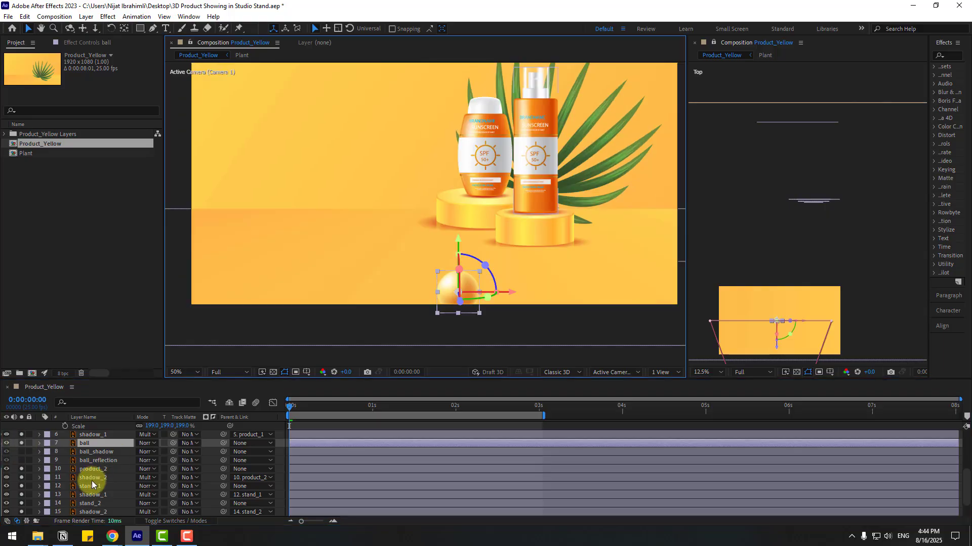
click(21, 452)
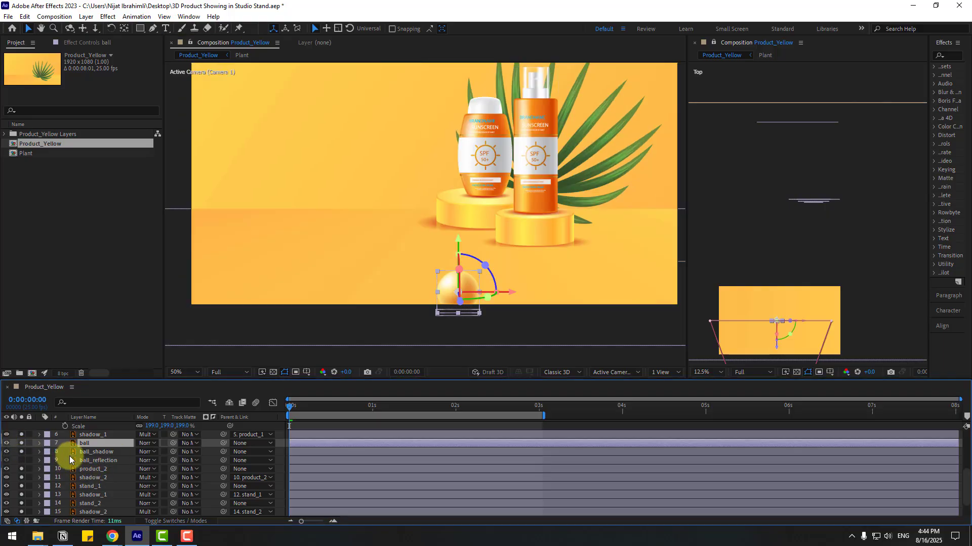
Step: Parent ball_shadow and ball_reflection to the ball layer
click(97, 456)
drag(224, 452, 130, 454)
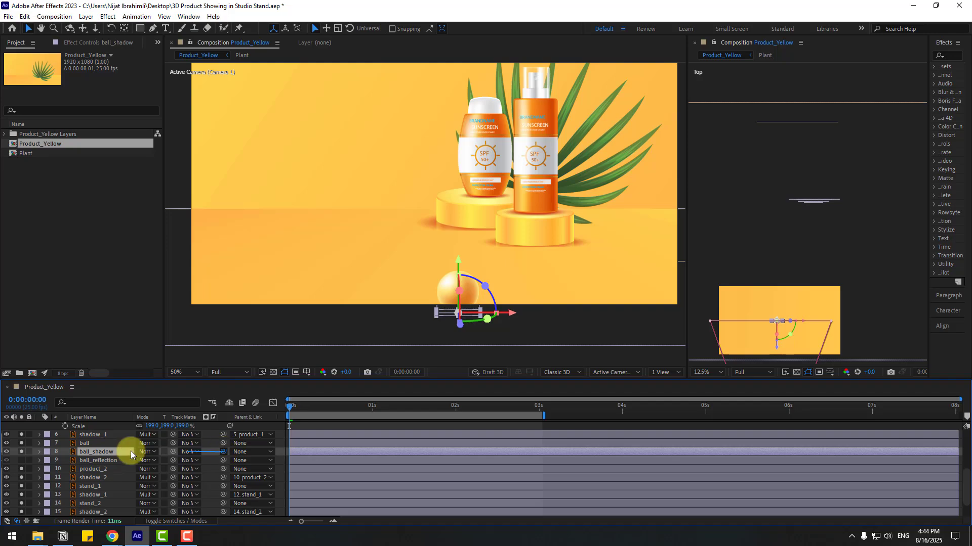
drag(223, 452, 83, 444)
click(87, 460)
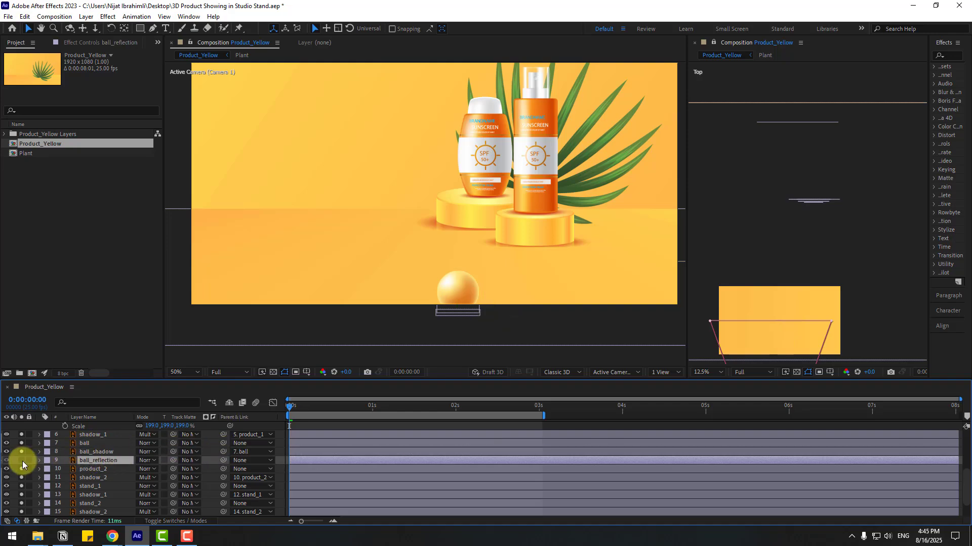
click(107, 461)
drag(223, 460, 85, 445)
Step: Raise the ball, scale it to 188% and move it left of the stands
click(88, 445)
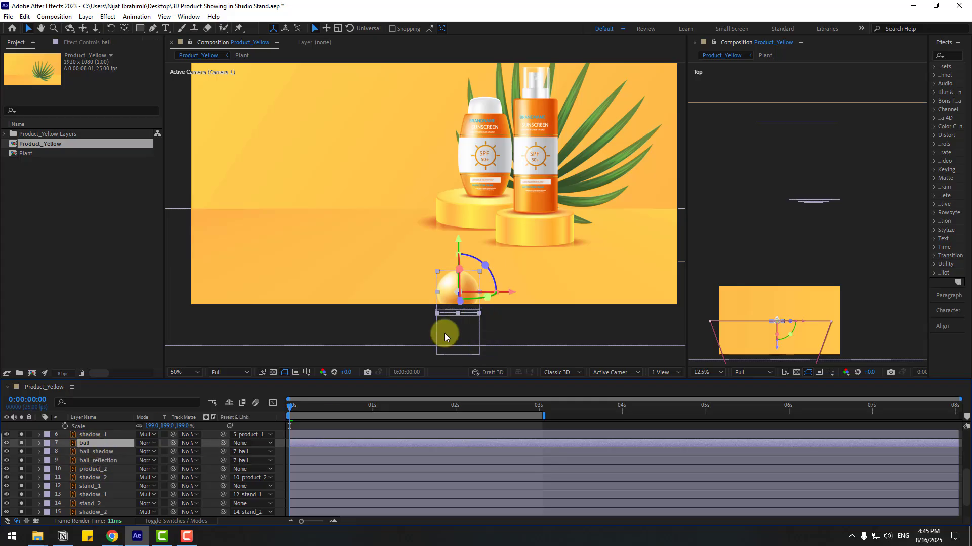
drag(458, 249, 458, 211)
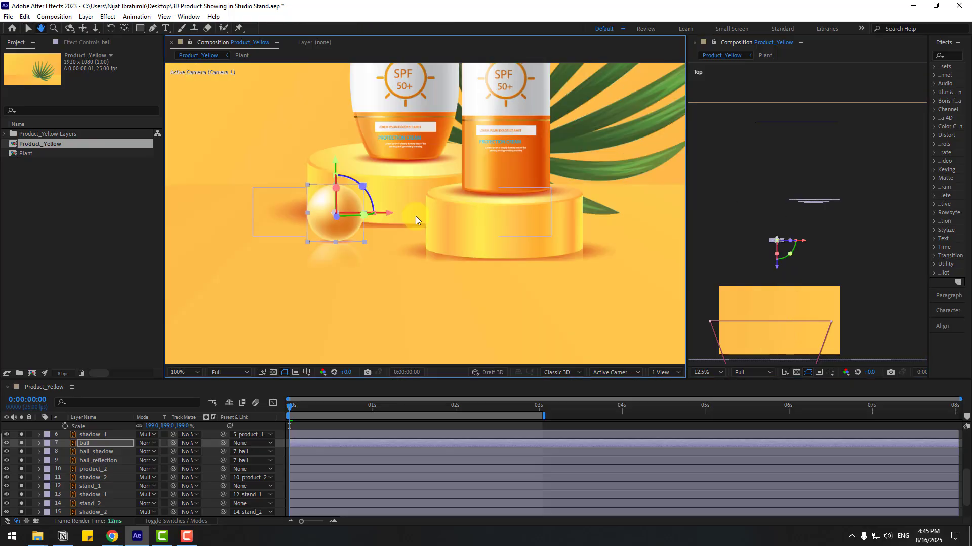
drag(388, 213, 432, 201)
scroll(423, 202, down, 1)
key(s)
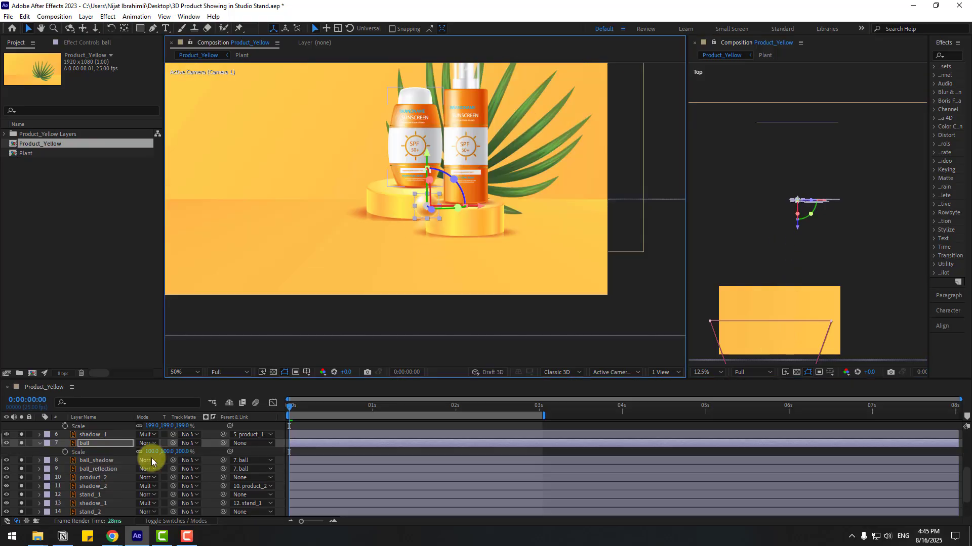
drag(151, 452, 196, 452)
drag(501, 202, 408, 242)
Step: Keyframe the ball's Position at 0:00:03:01 with X set to 1077.6
click(89, 444)
click(89, 442)
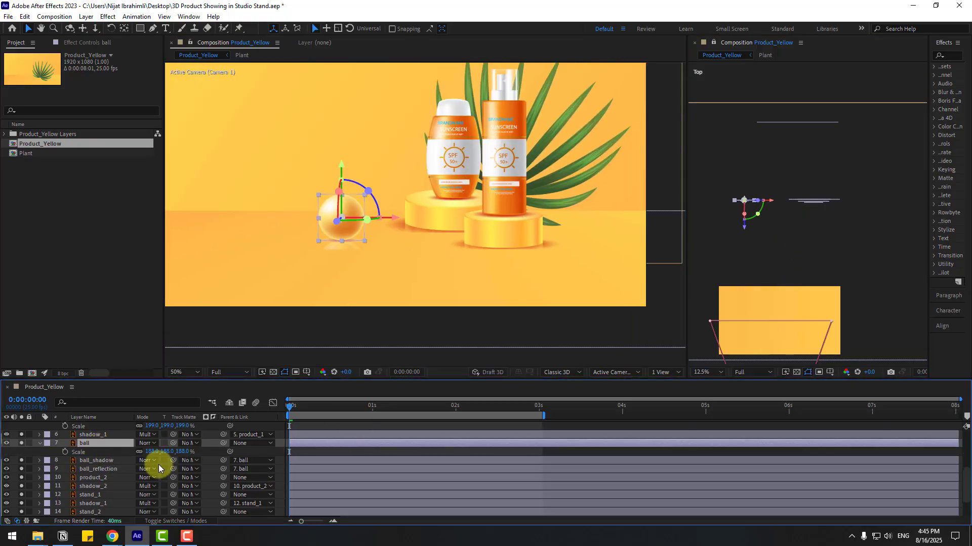
key(p)
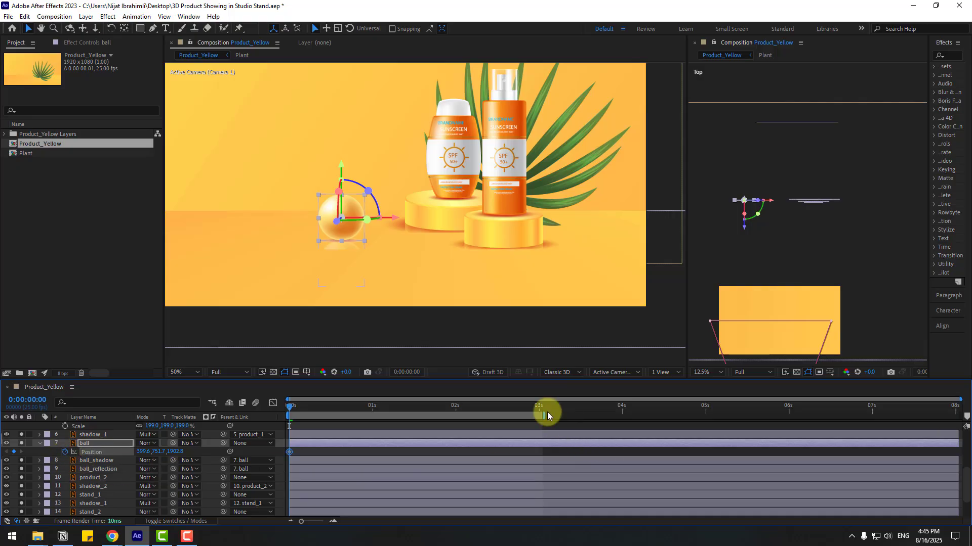
drag(532, 406, 542, 408)
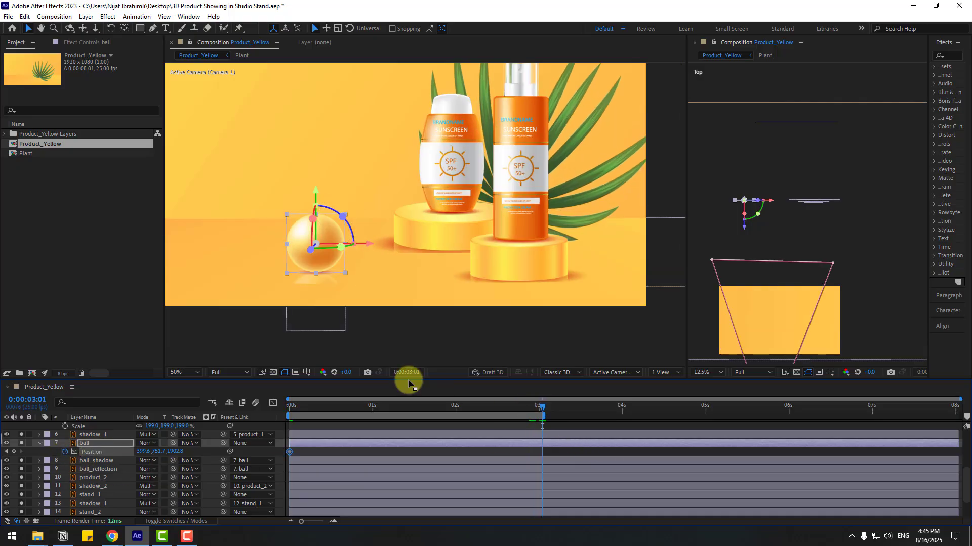
drag(169, 452, 449, 445)
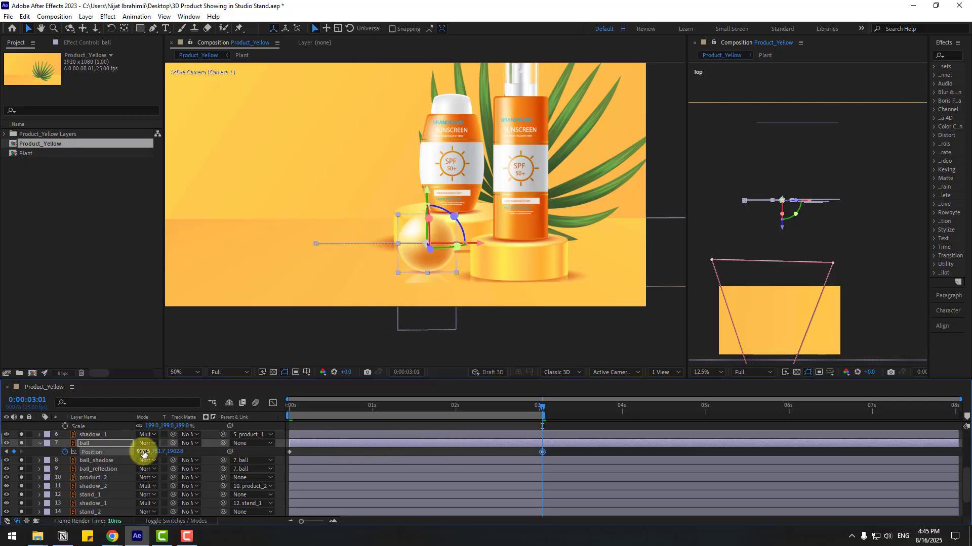
drag(143, 452, 185, 452)
drag(185, 451, 185, 451)
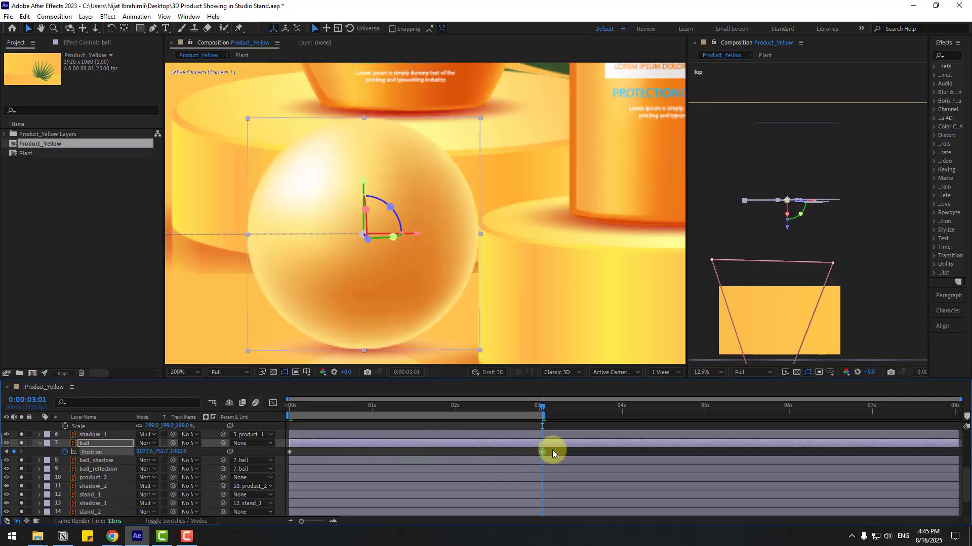
Step: Lower the ball onto the floor (Y 813.1) and apply Easy Ease to both Position keyframes
drag(551, 451, 286, 458)
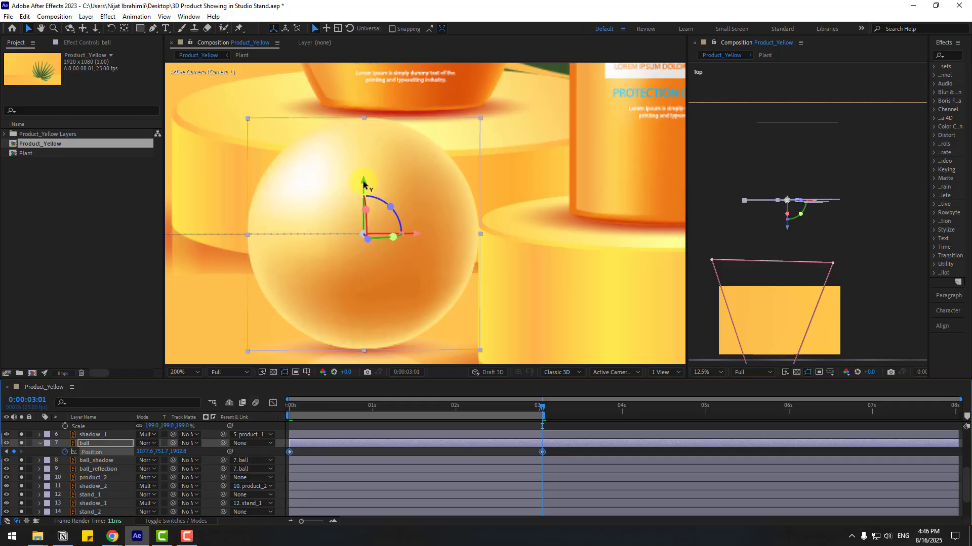
drag(363, 184, 354, 230)
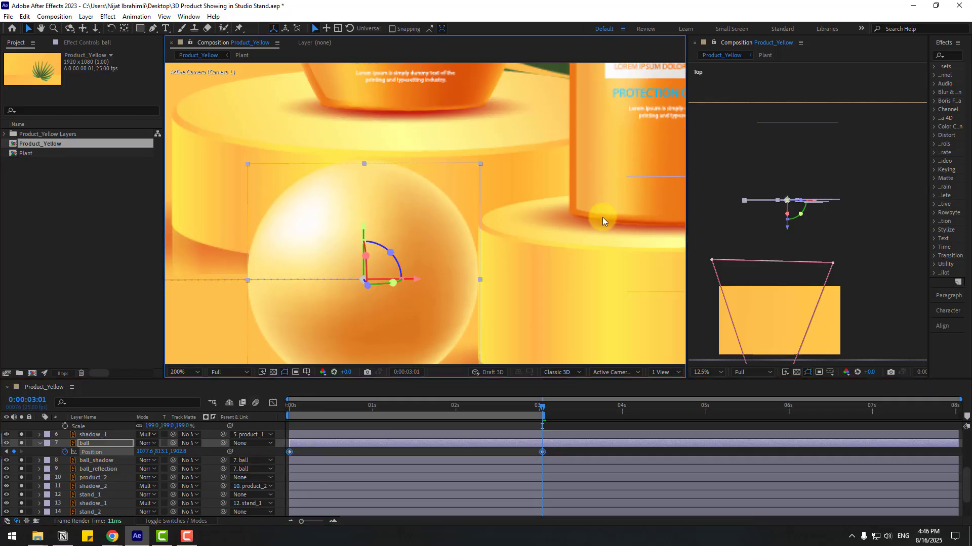
key(comma)
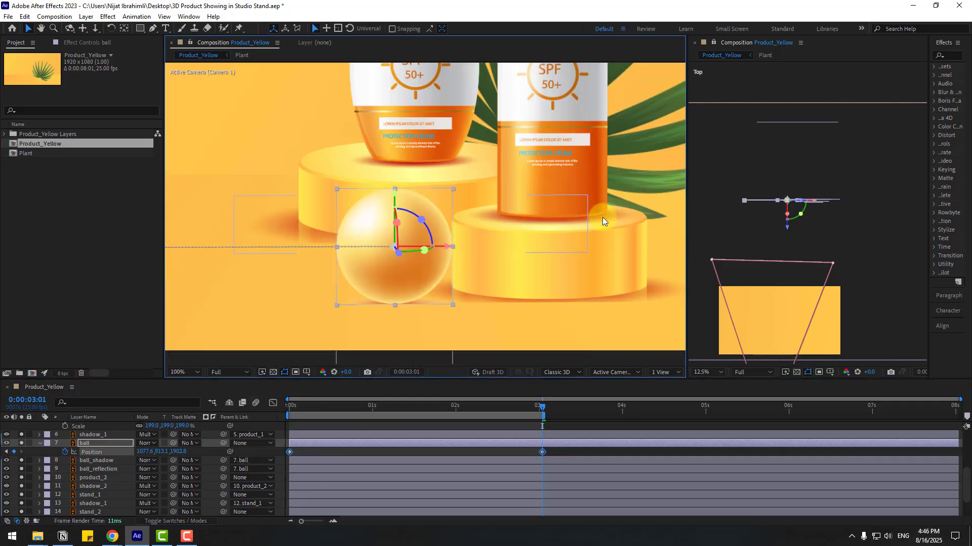
click(556, 452)
click(290, 451)
right_click(290, 452)
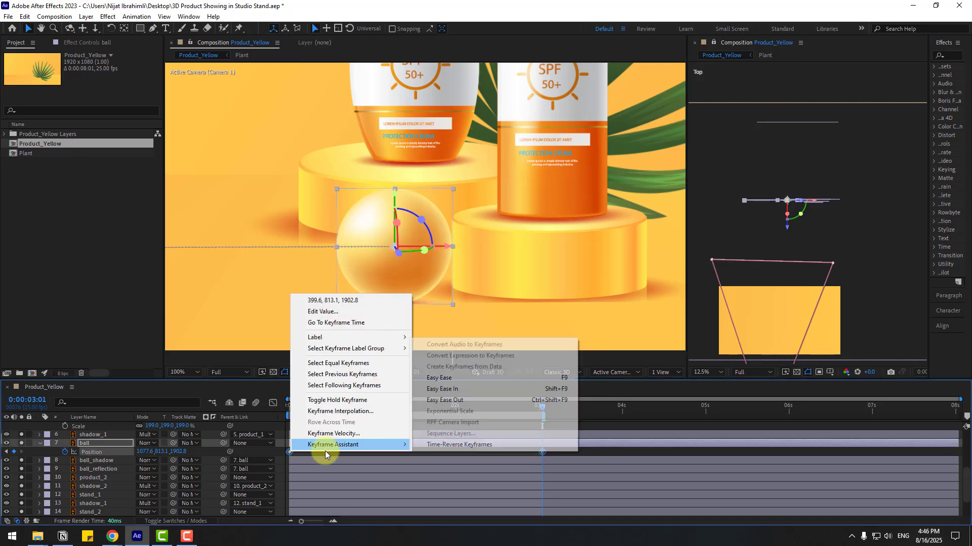
click(439, 378)
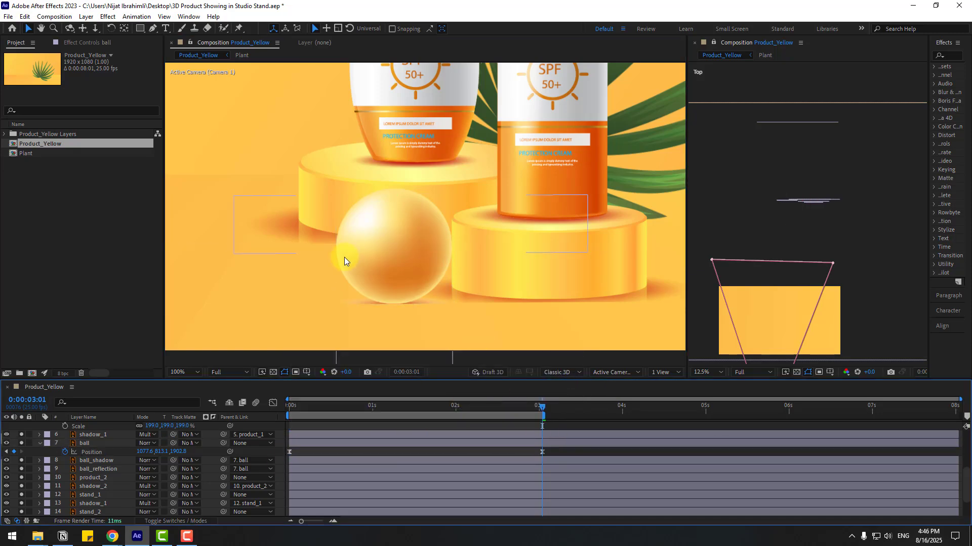
Step: Reshape the ball's Position speed curve in the Graph Editor for a slow start and late speed-up
scroll(313, 293, down, 2)
key(space)
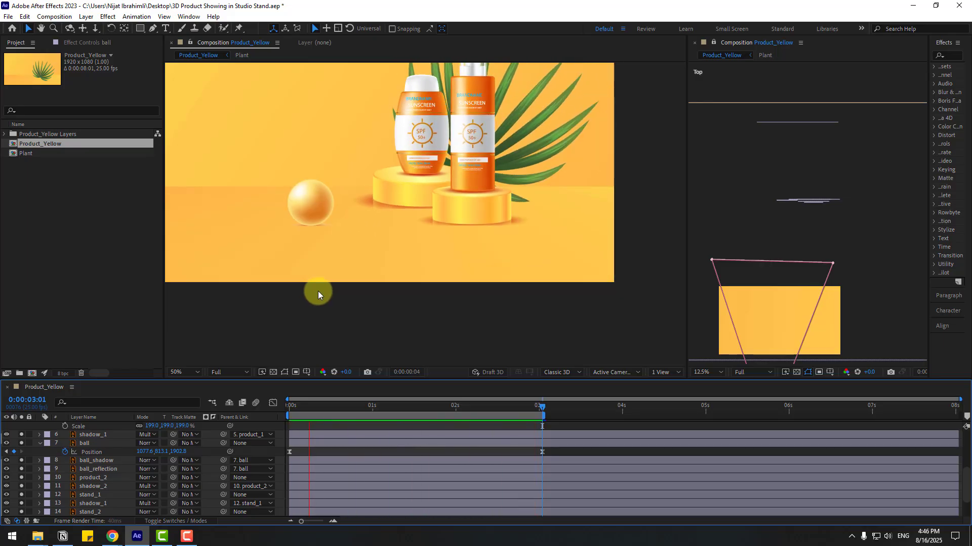
click(543, 451)
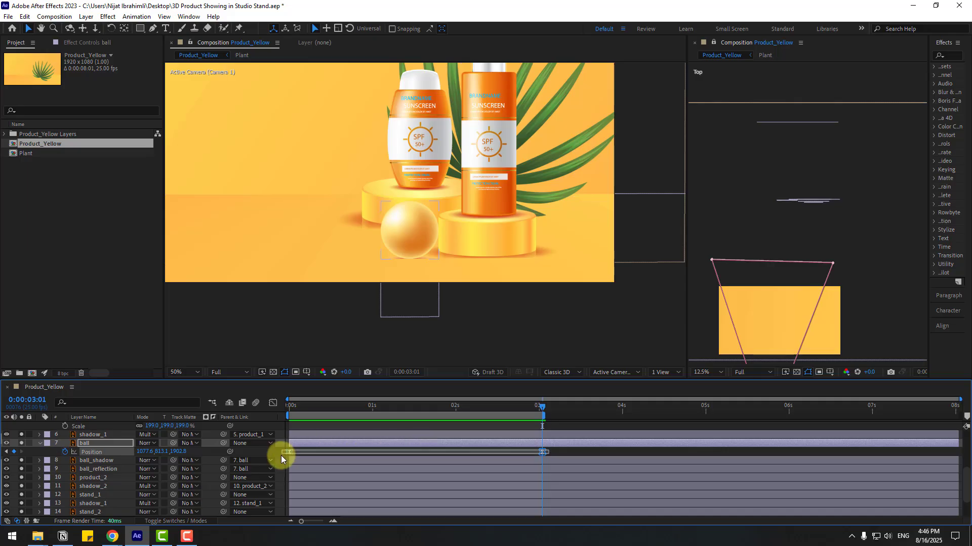
click(272, 403)
click(289, 495)
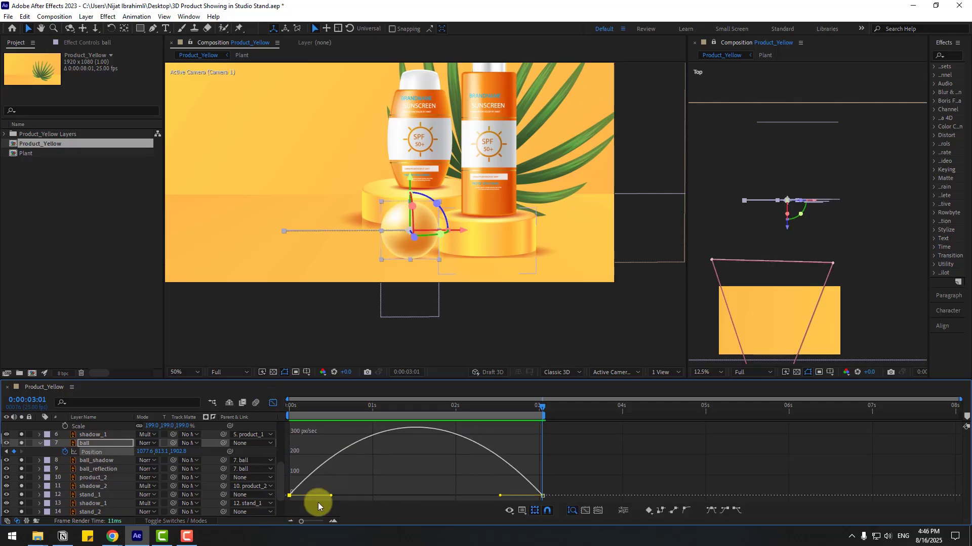
drag(331, 496, 390, 495)
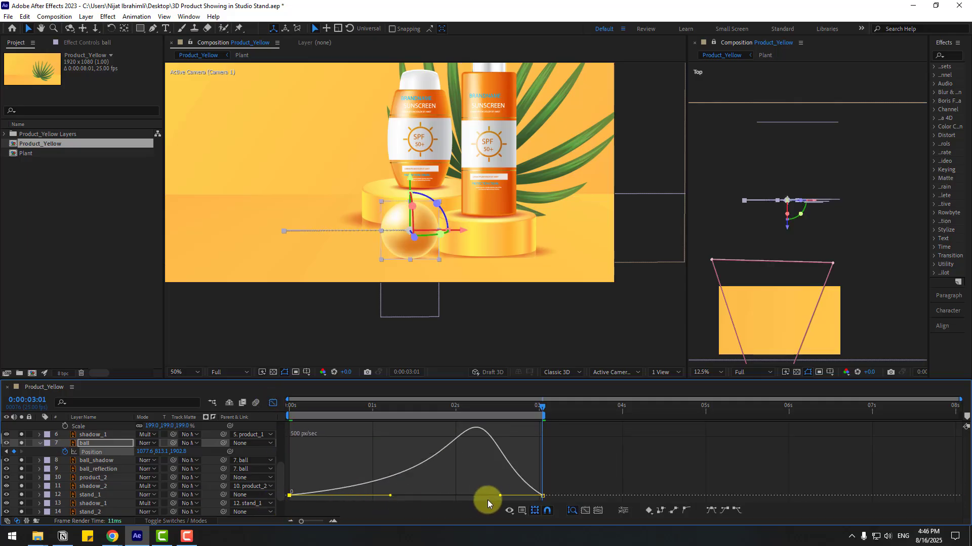
drag(500, 498, 532, 495)
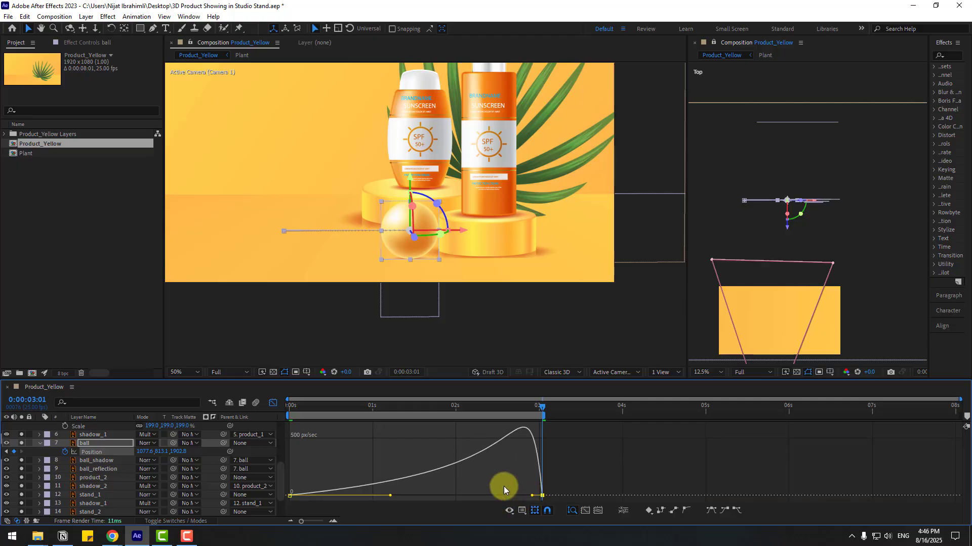
click(273, 403)
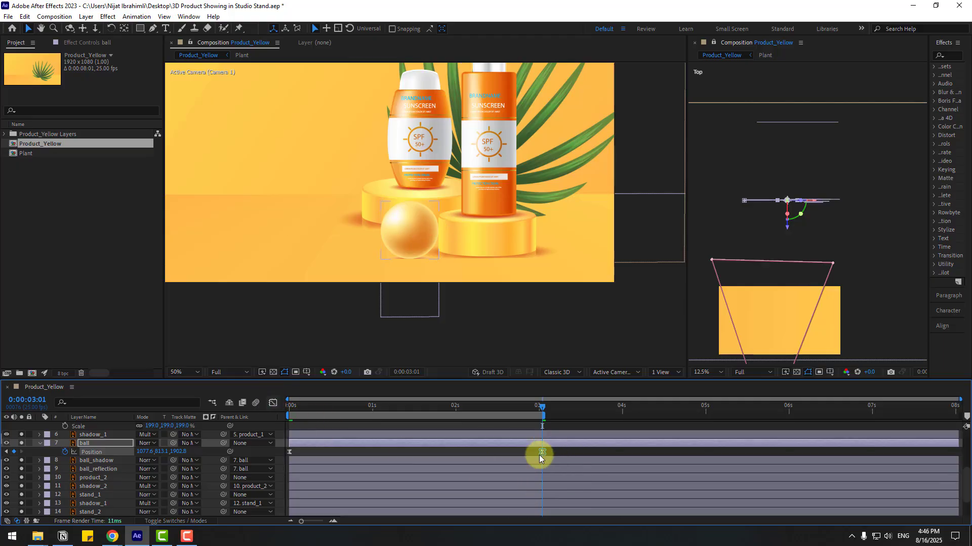
Step: Move the ball's final Position keyframe from 3:01 earlier to 0:00:02:20
click(541, 455)
drag(535, 455, 522, 451)
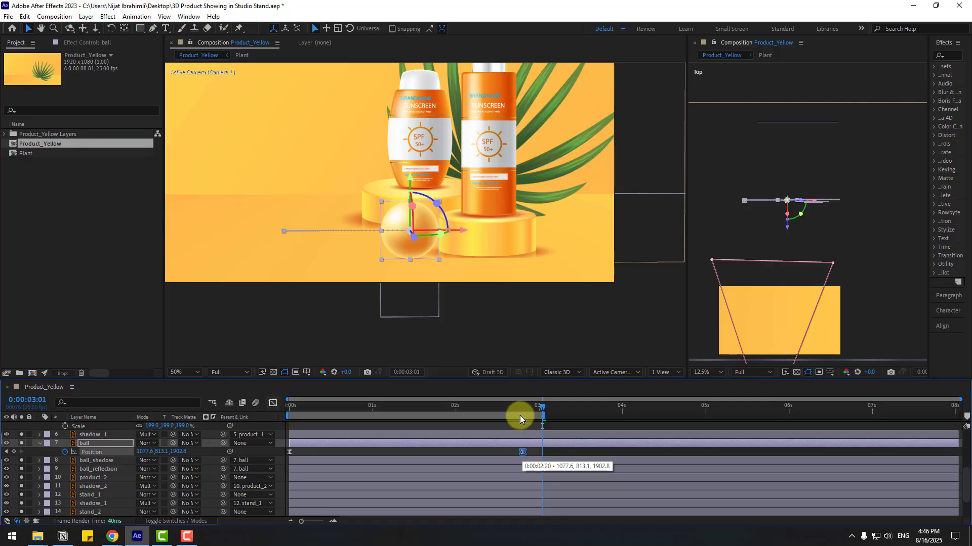
click(524, 408)
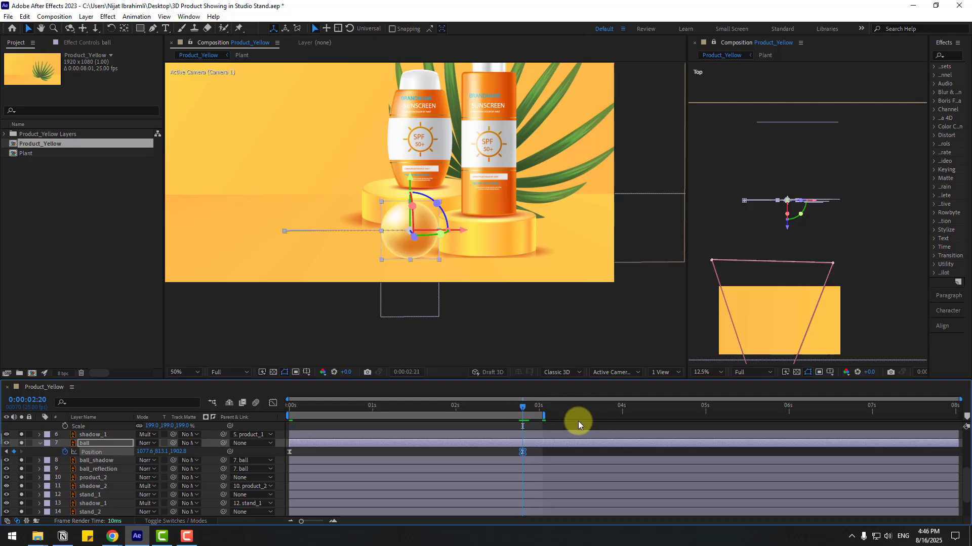
key(Page_Down)
key(Page_Down)
key(Page_Down)
scroll(454, 265, up, 2)
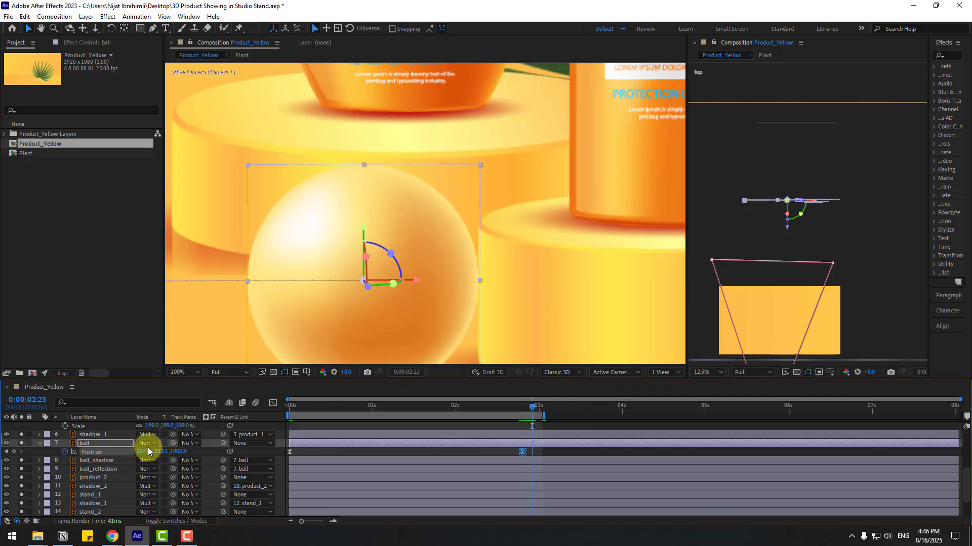
Step: Scrub the ball's Position X after 2:20 for a small overshoot and settle, then preview the roll
drag(141, 451, 155, 452)
scroll(542, 282, down, 2)
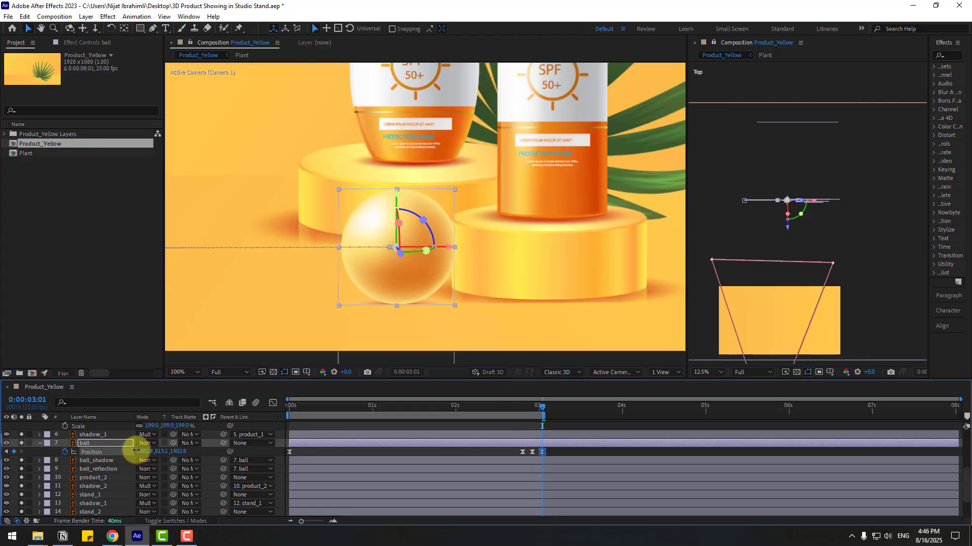
drag(136, 451, 136, 451)
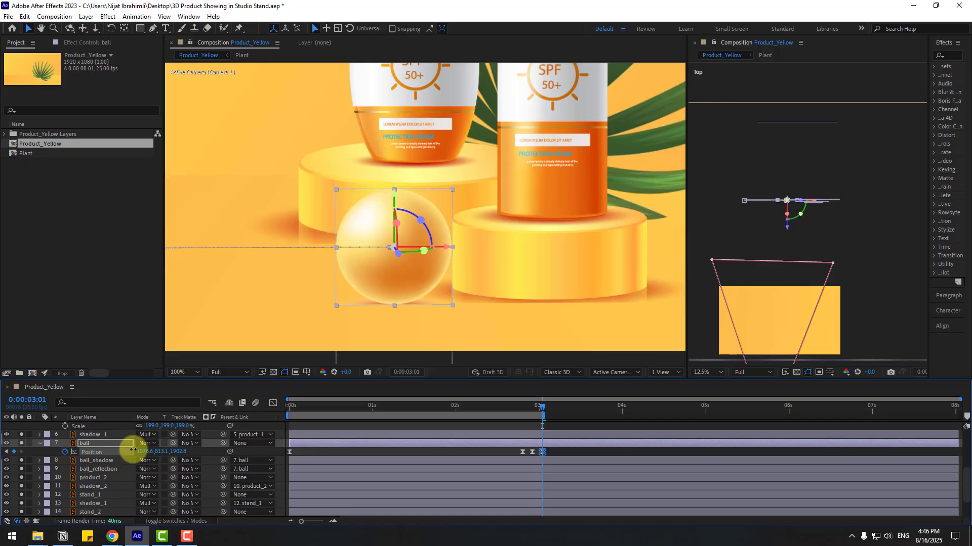
key(space)
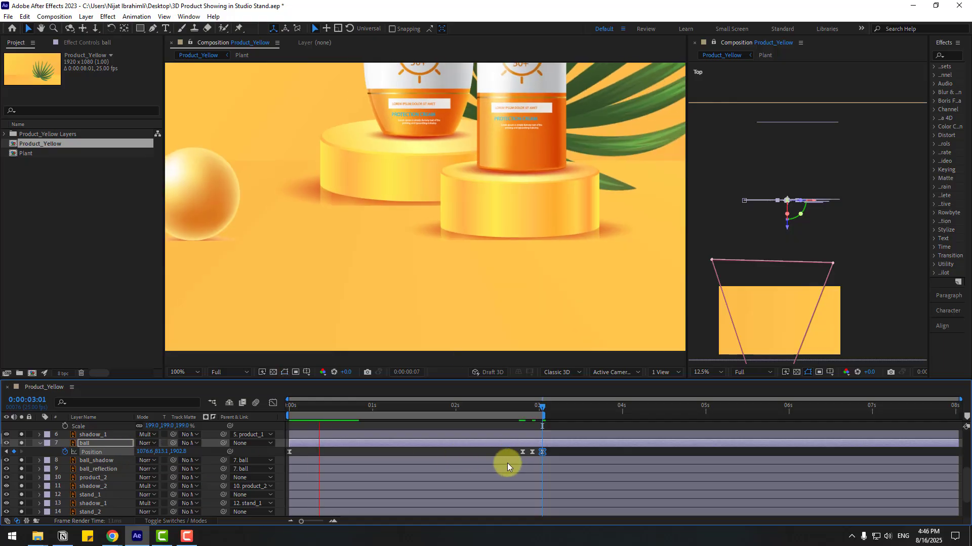
scroll(549, 284, down, 2)
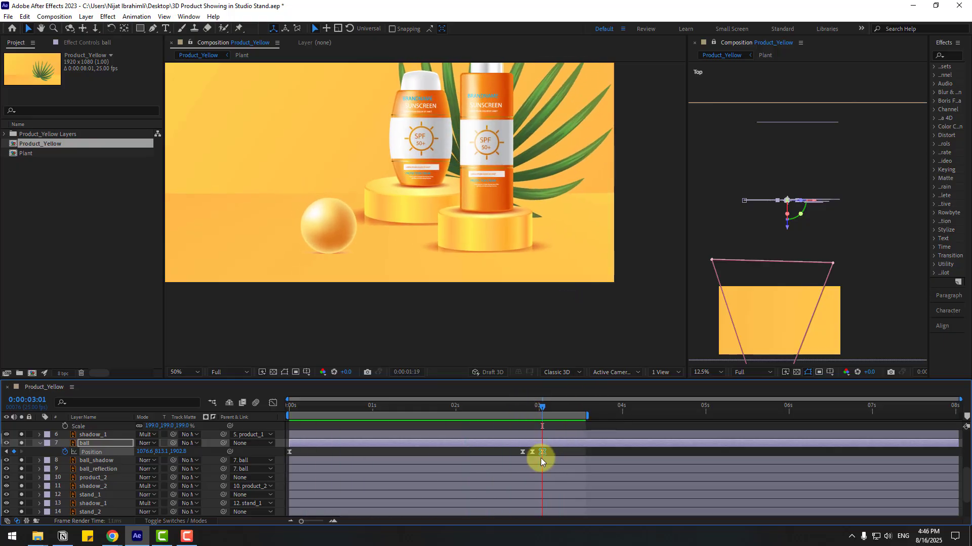
mouse_move(561, 450)
mouse_down()
mouse_move(508, 457)
mouse_move(554, 453)
mouse_up()
key(space)
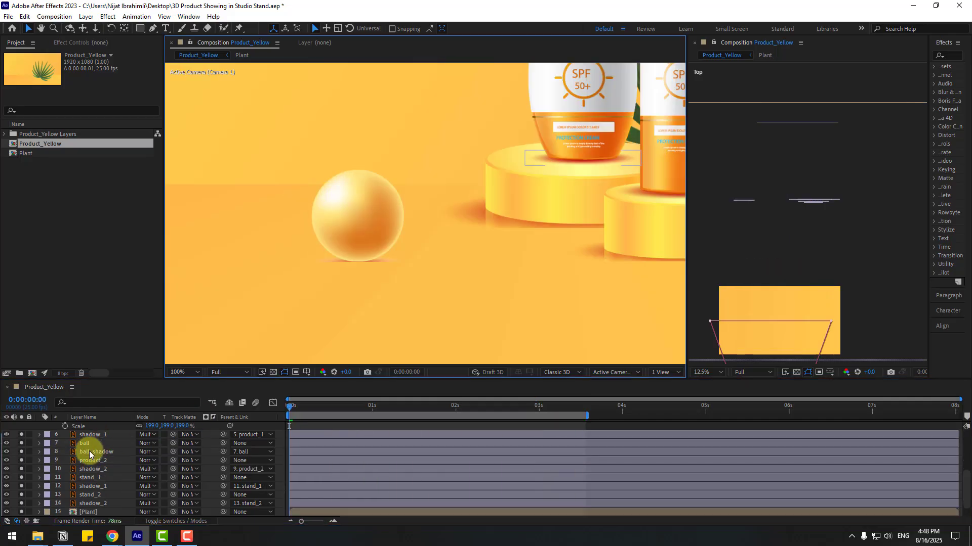
Step: Set the ball_shadow layer to Multiply blending, nudging its depth slightly
click(88, 451)
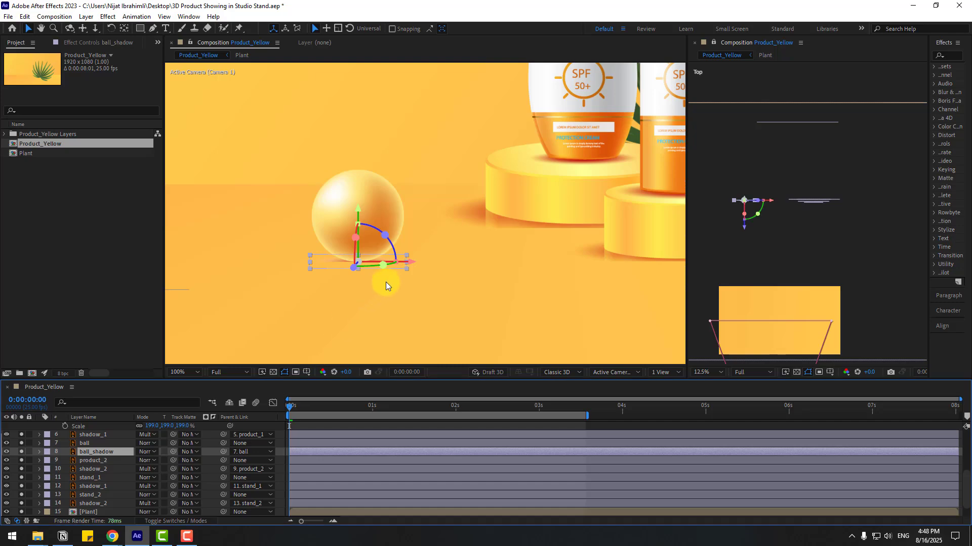
scroll(386, 281, up, 2)
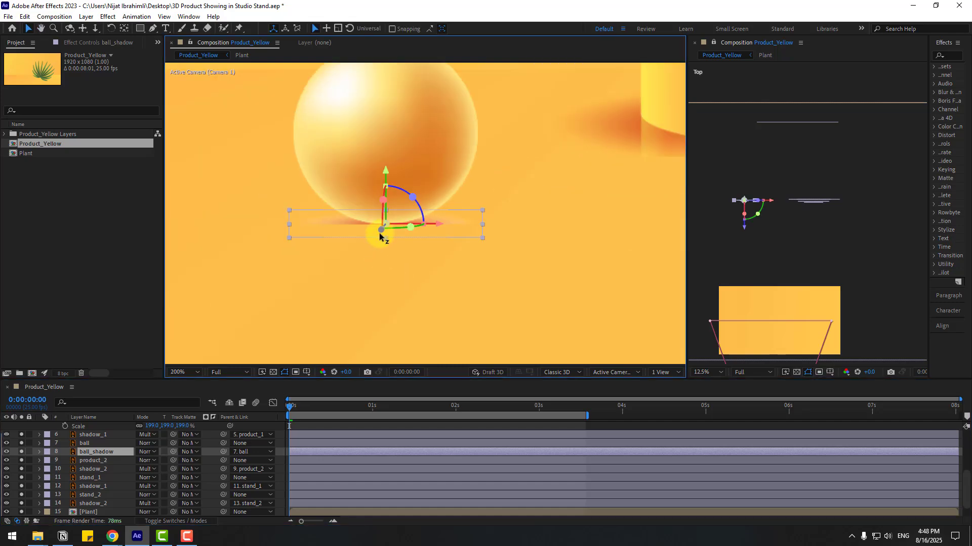
drag(379, 235, 381, 236)
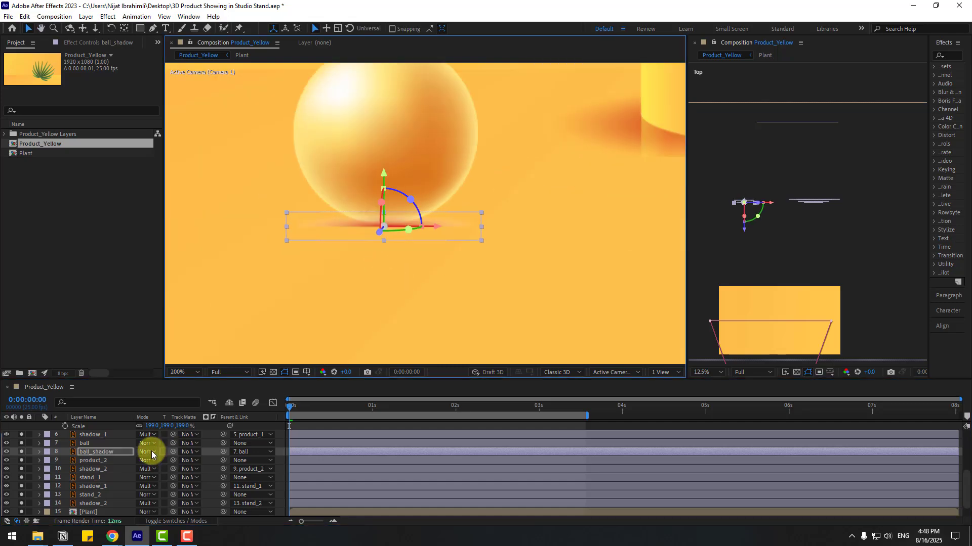
click(146, 451)
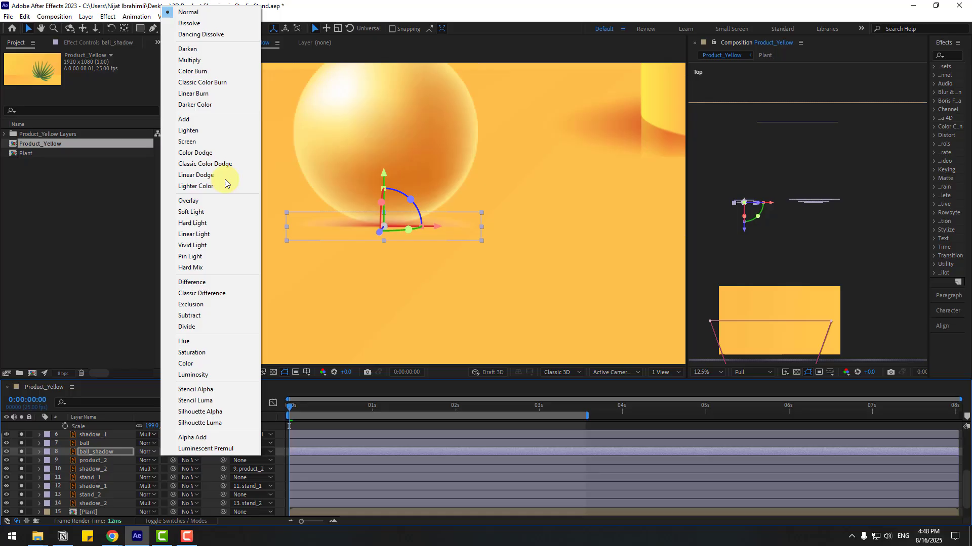
click(197, 61)
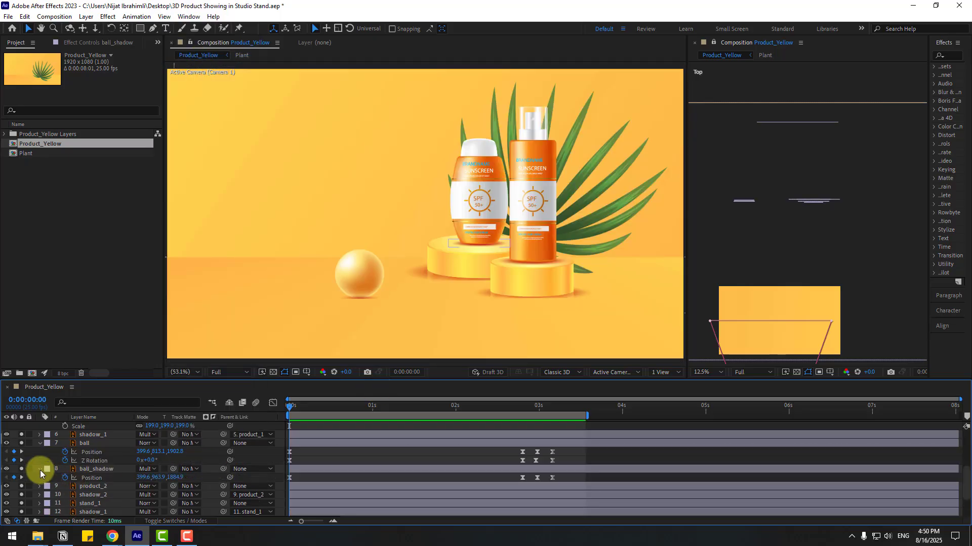
click(40, 470)
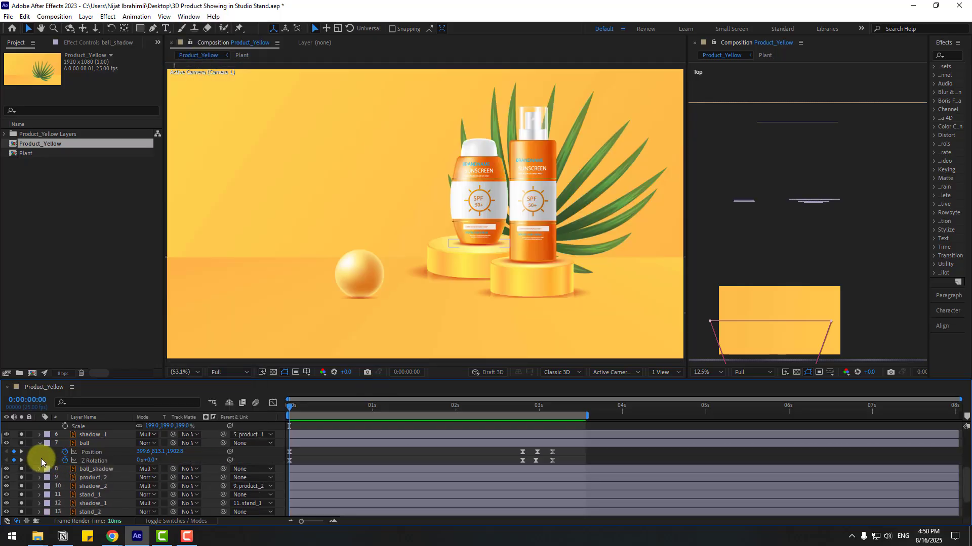
click(40, 443)
Step: Make the bubble backdrop layer visible and push it back in depth
scroll(71, 486, up, 3)
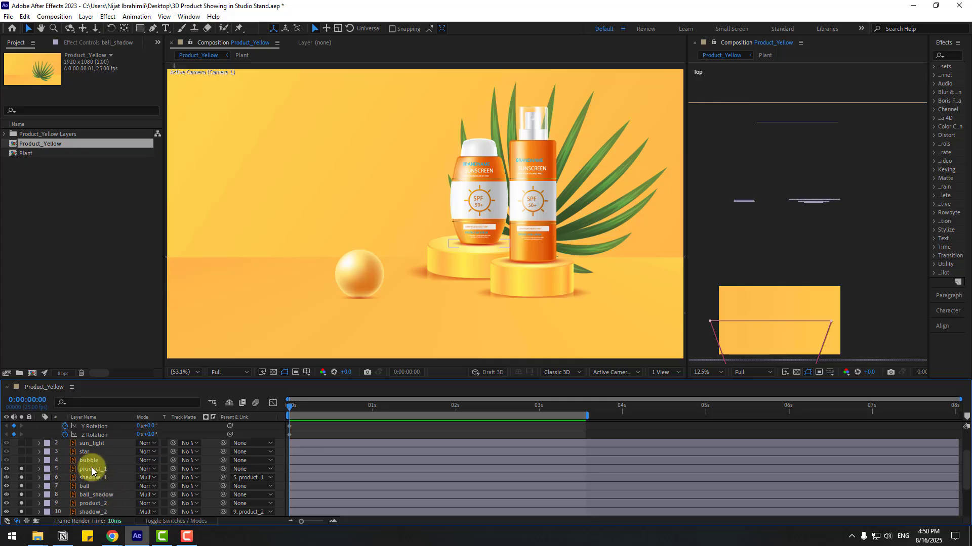
click(89, 462)
click(21, 461)
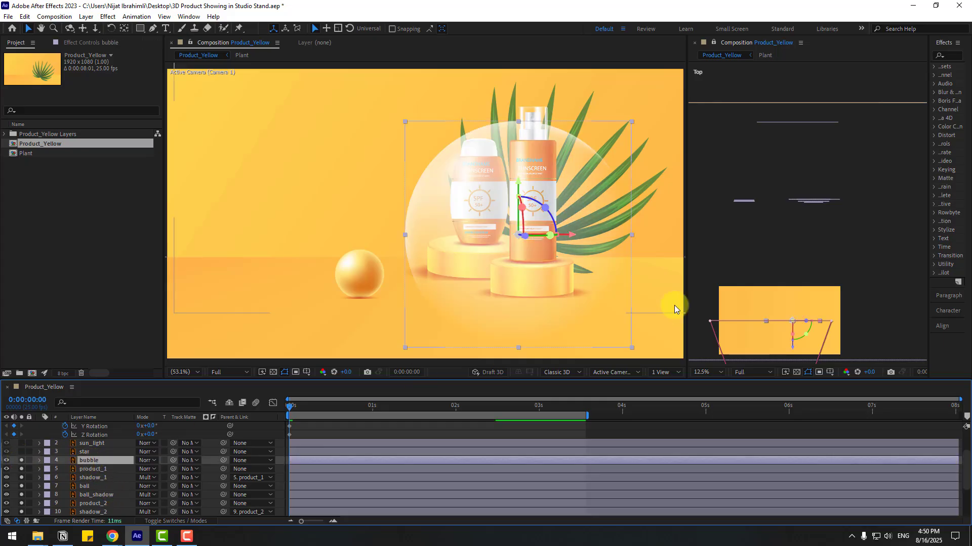
drag(792, 348, 815, 136)
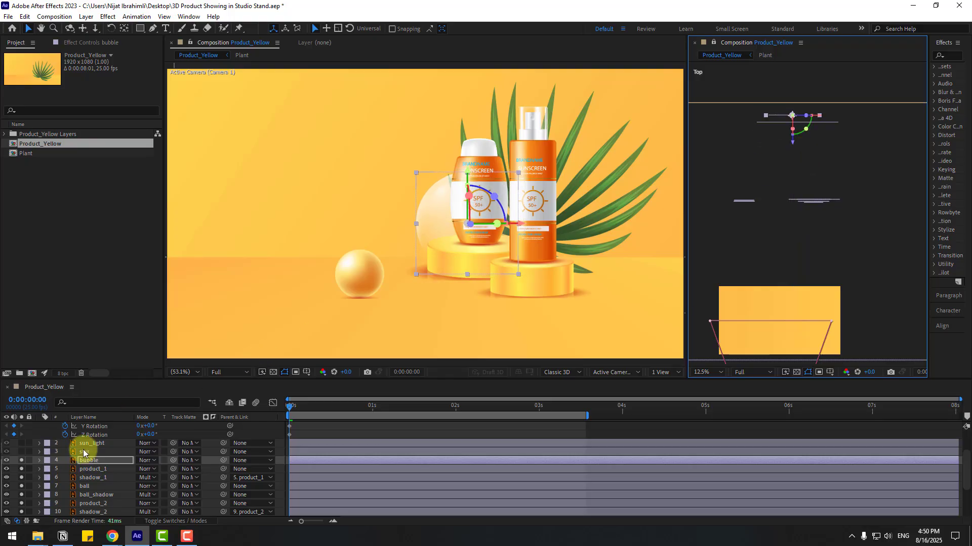
Step: Scale the bubble up to 978% and position it far back behind the bottles
key(s)
drag(160, 468, 248, 447)
scroll(560, 190, down, 1)
drag(467, 223, 442, 165)
drag(152, 469, 243, 458)
drag(430, 141, 524, 122)
drag(147, 471, 167, 468)
drag(430, 152, 385, 152)
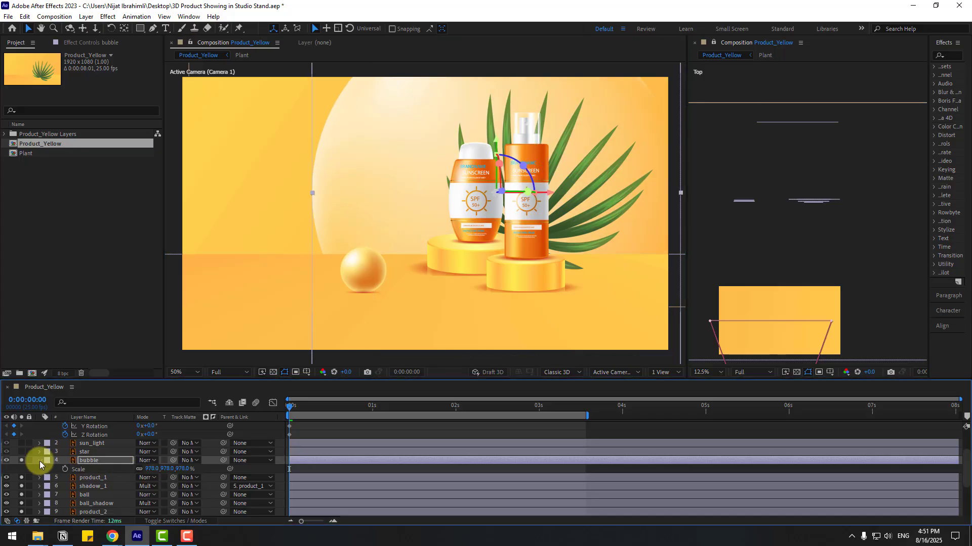
click(40, 461)
Step: Show the star layer in Add mode and move it above the pump bottle's cap
click(83, 453)
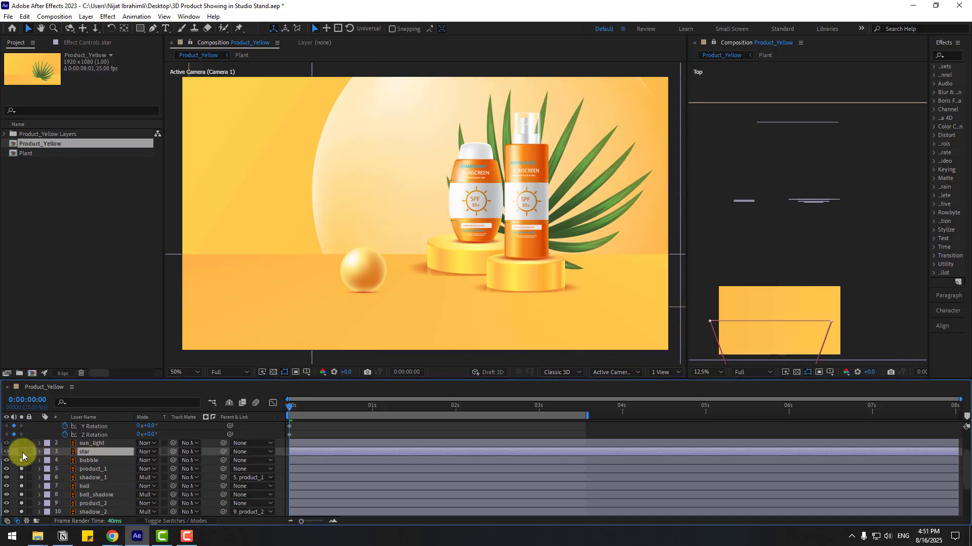
click(21, 452)
click(144, 453)
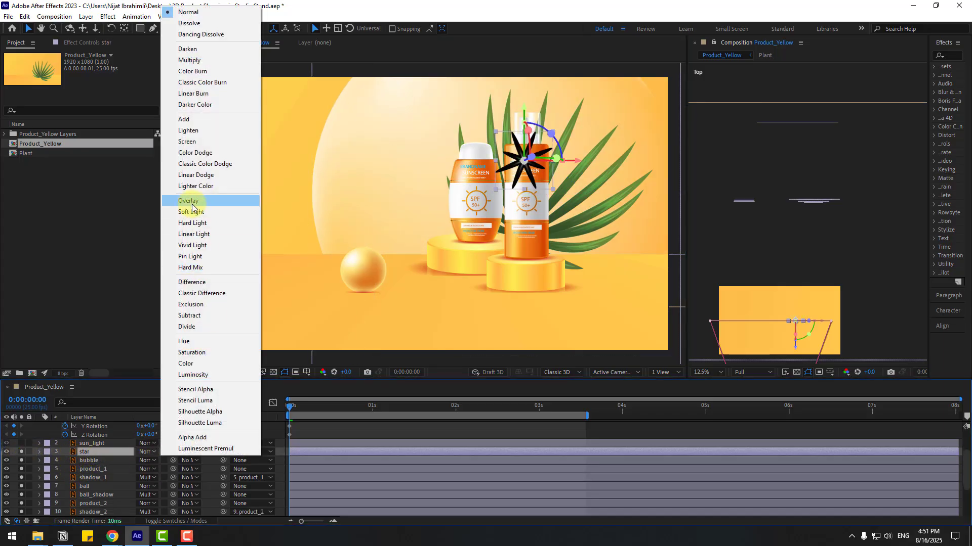
click(183, 119)
scroll(568, 173, up, 3)
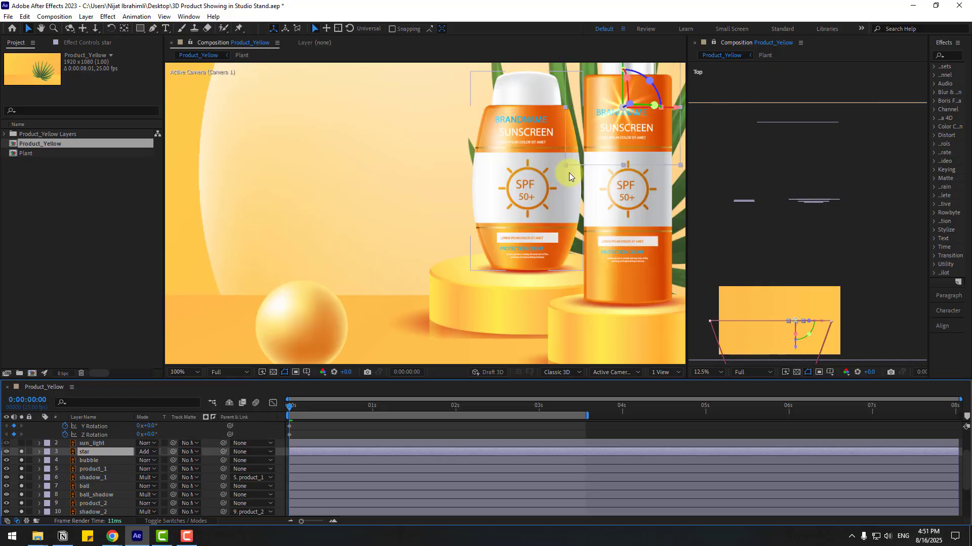
drag(405, 199, 391, 138)
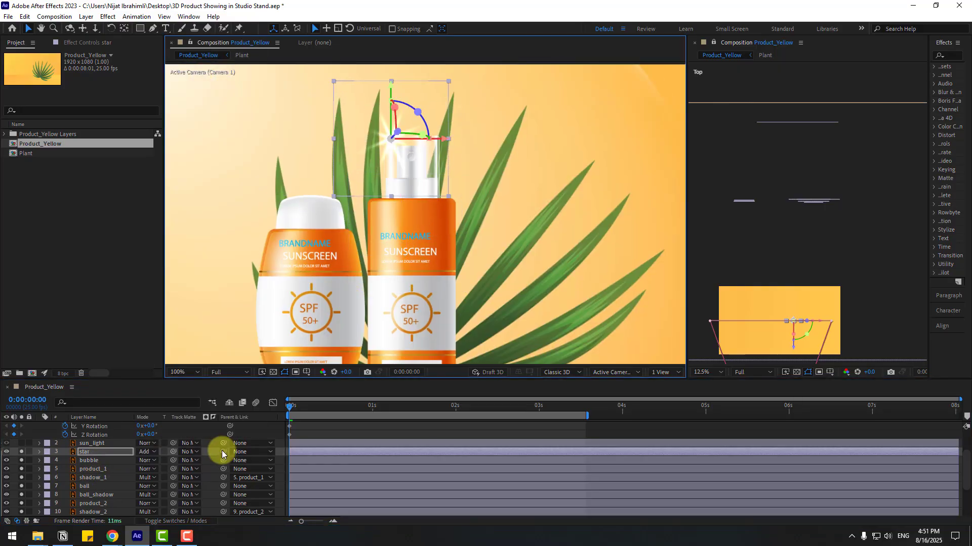
Step: Parent the star to product_2 and reposition it relative to the bottle
drag(223, 454, 96, 455)
click(97, 454)
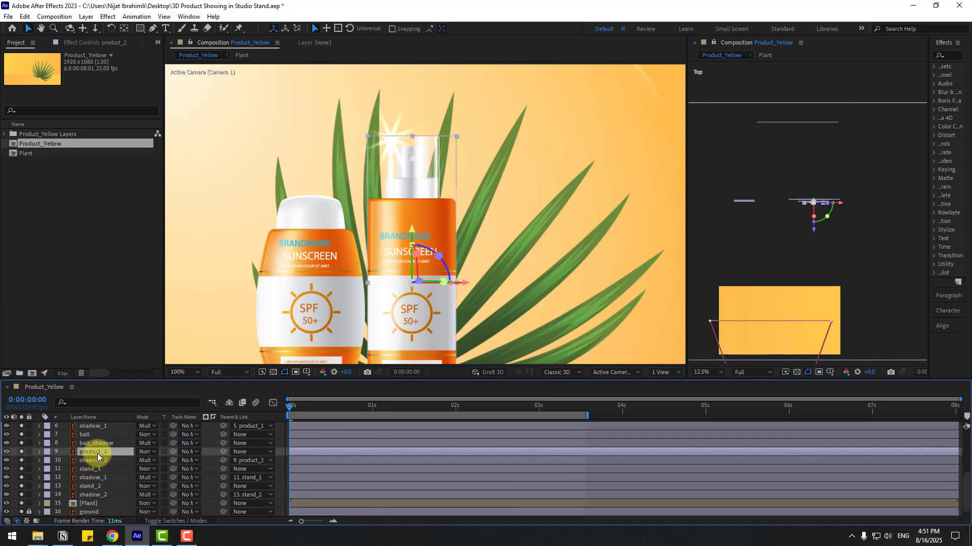
key(p)
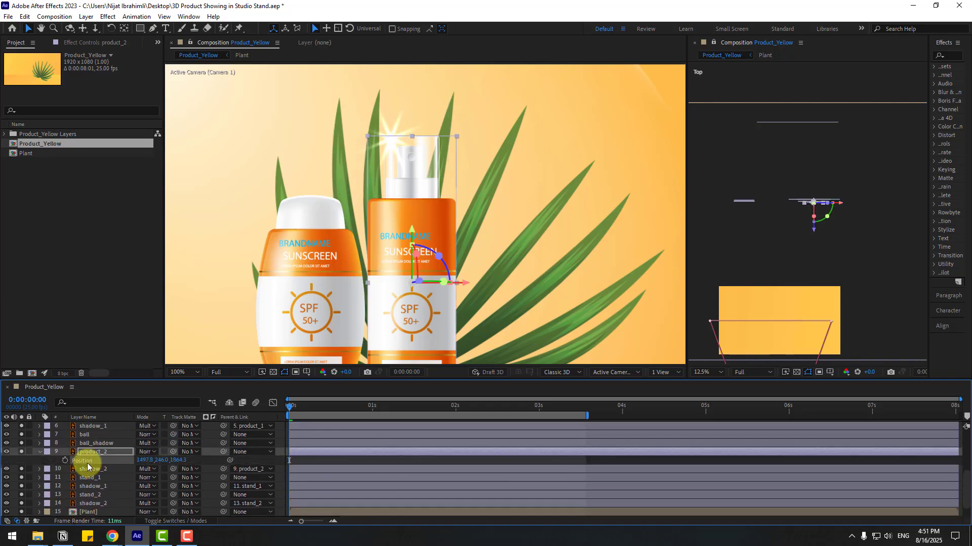
key(p)
scroll(113, 482, up, 2)
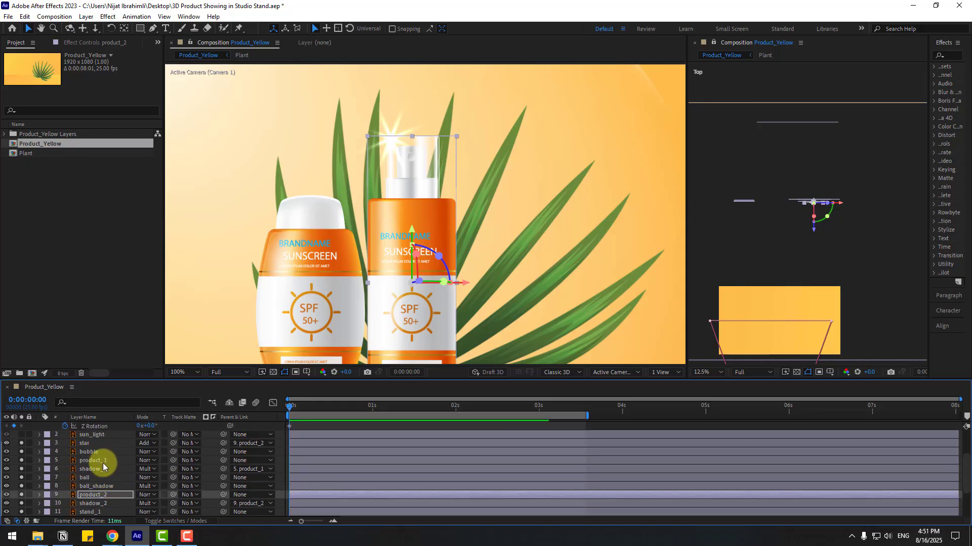
click(90, 446)
key(p)
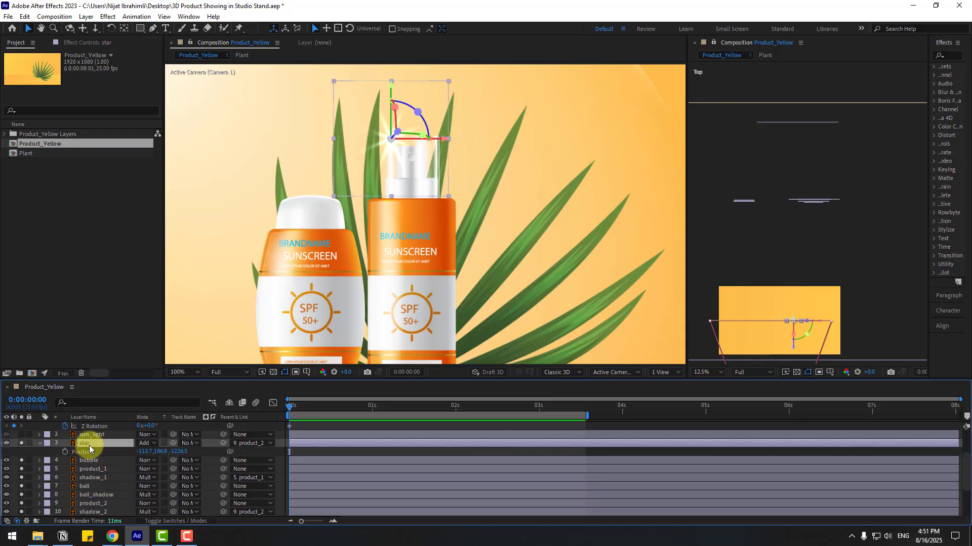
key(ctrl+v)
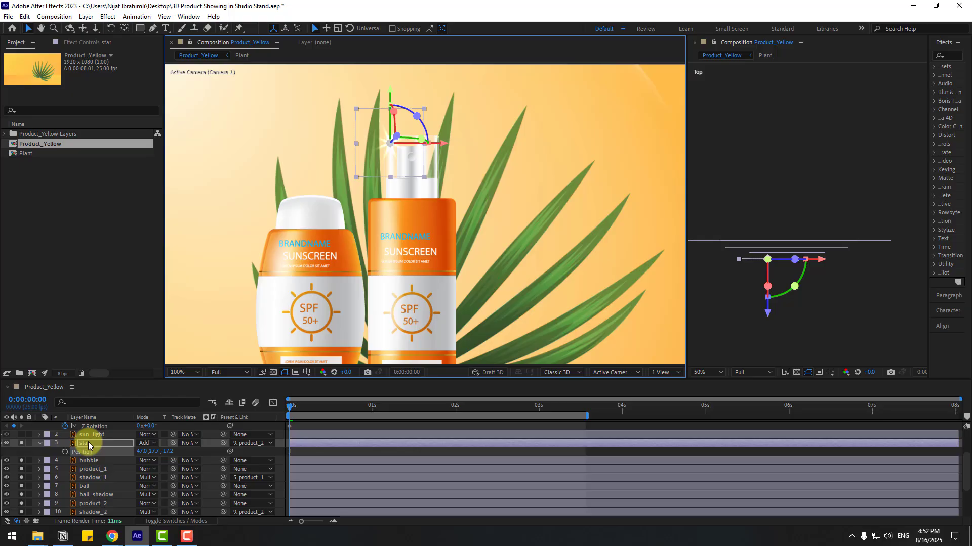
Step: Keyframe the star's Z Rotation from 0° at the start to 265° at 0:00:03:14, then preview
click(89, 444)
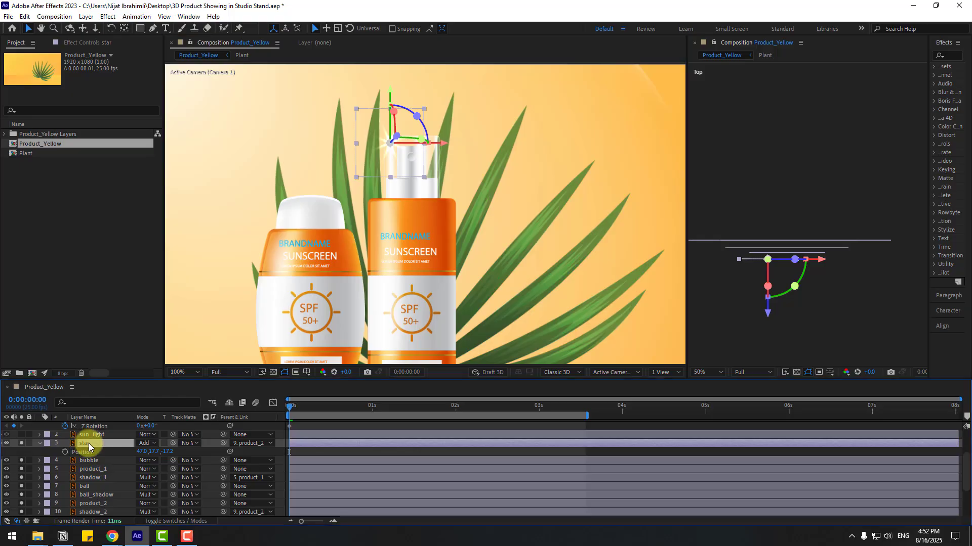
key(r)
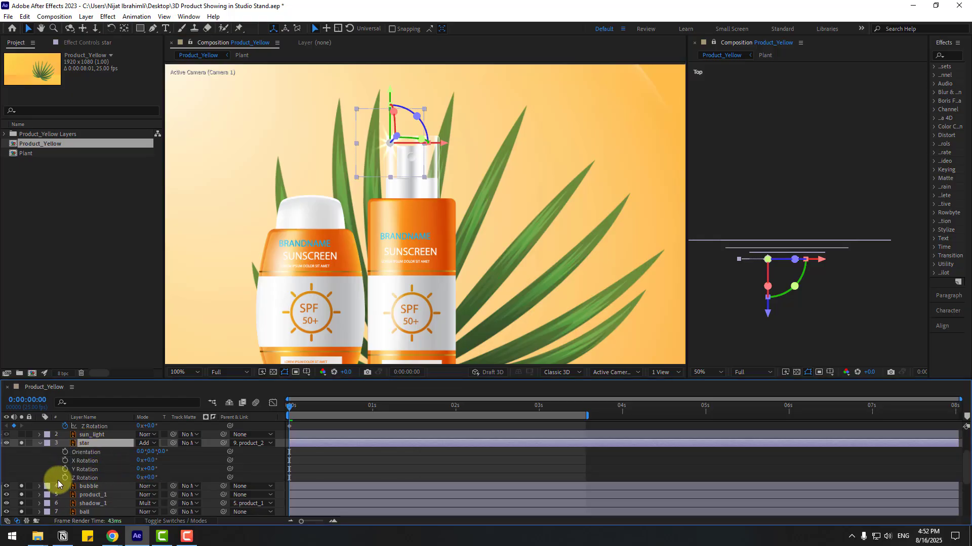
click(183, 479)
click(64, 477)
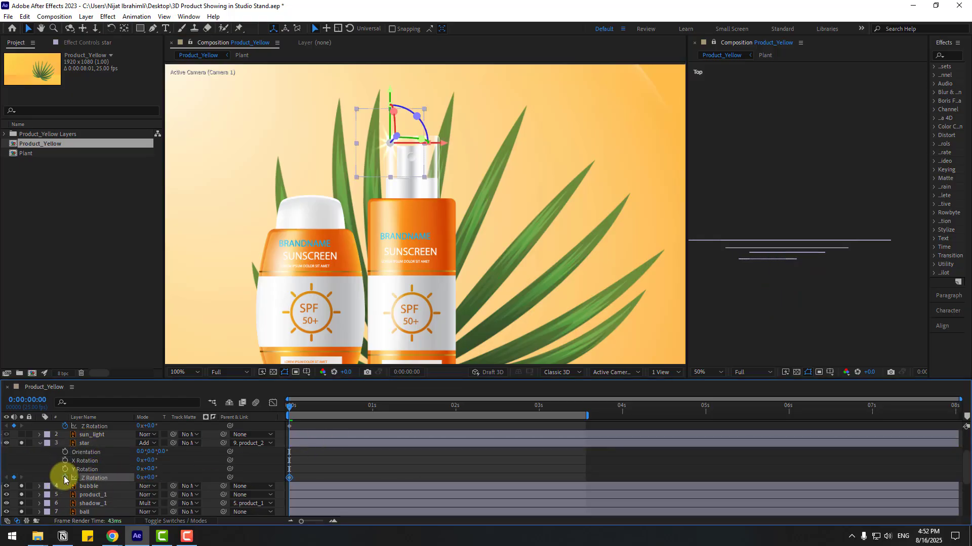
click(584, 406)
click(267, 476)
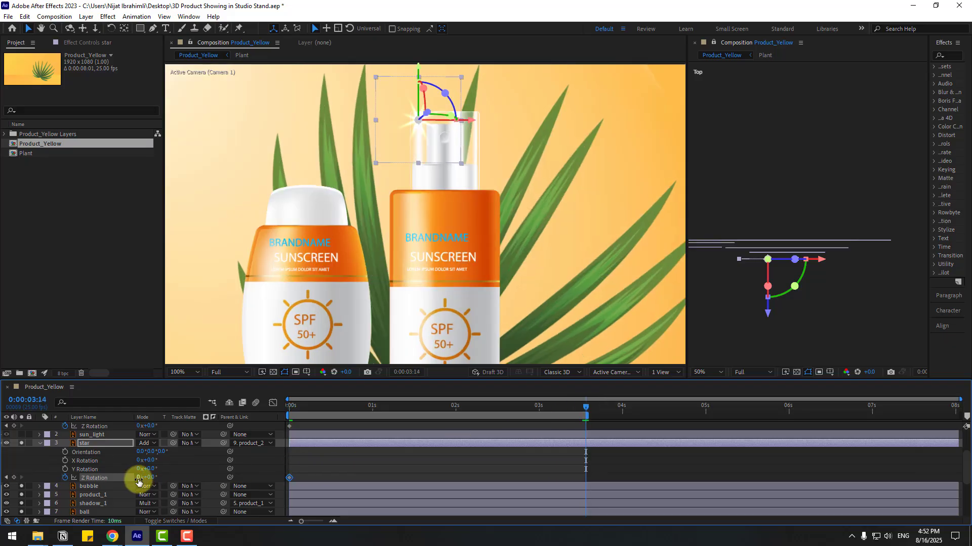
drag(158, 479, 519, 472)
key(space)
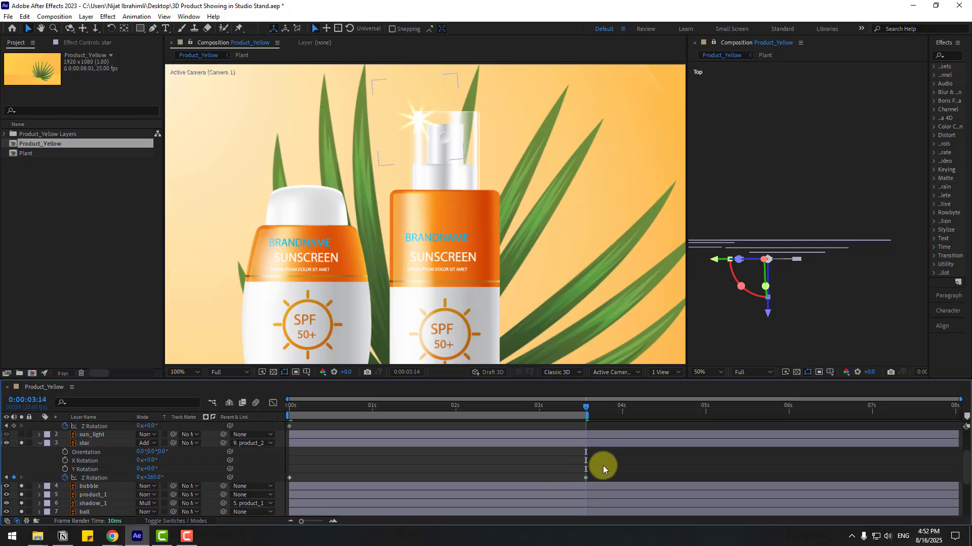
scroll(570, 333, down, 2)
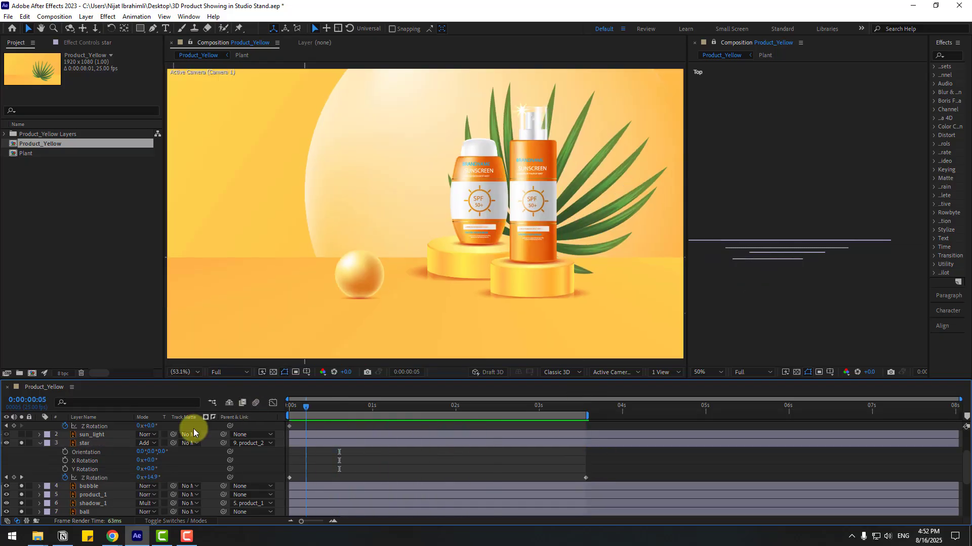
Step: Save the project, then make the sun_light layer visible with Add blending
key(Home)
key(ctrl+s)
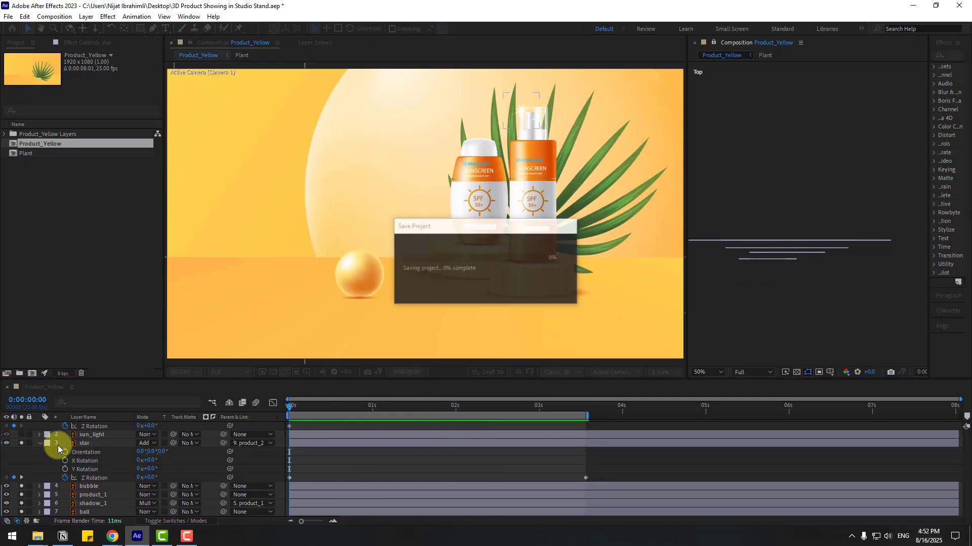
click(40, 443)
scroll(138, 484, up, 2)
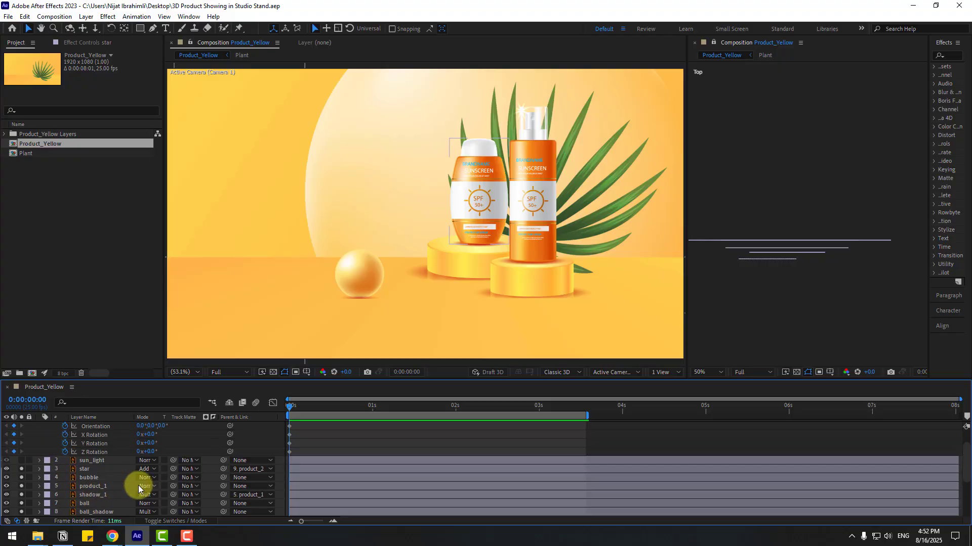
click(87, 461)
click(19, 462)
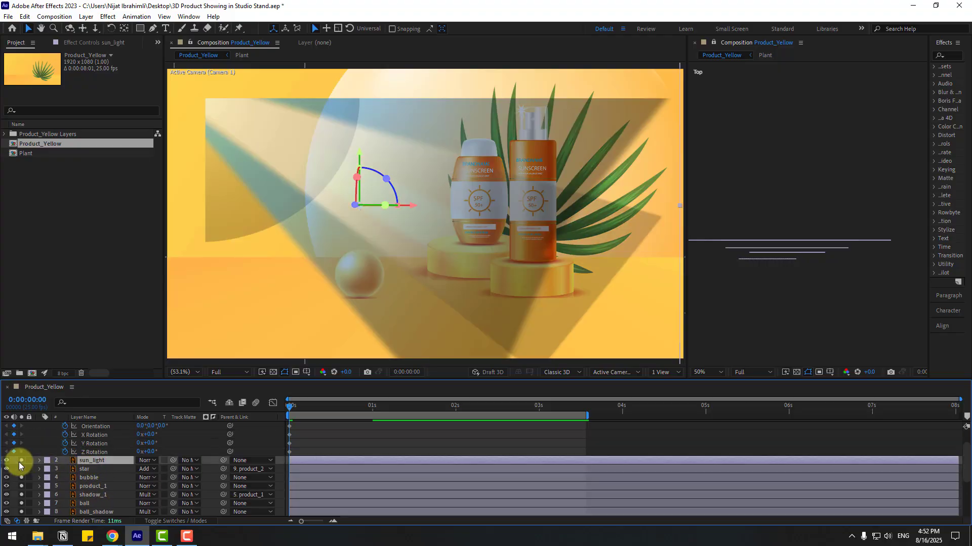
click(145, 461)
click(174, 120)
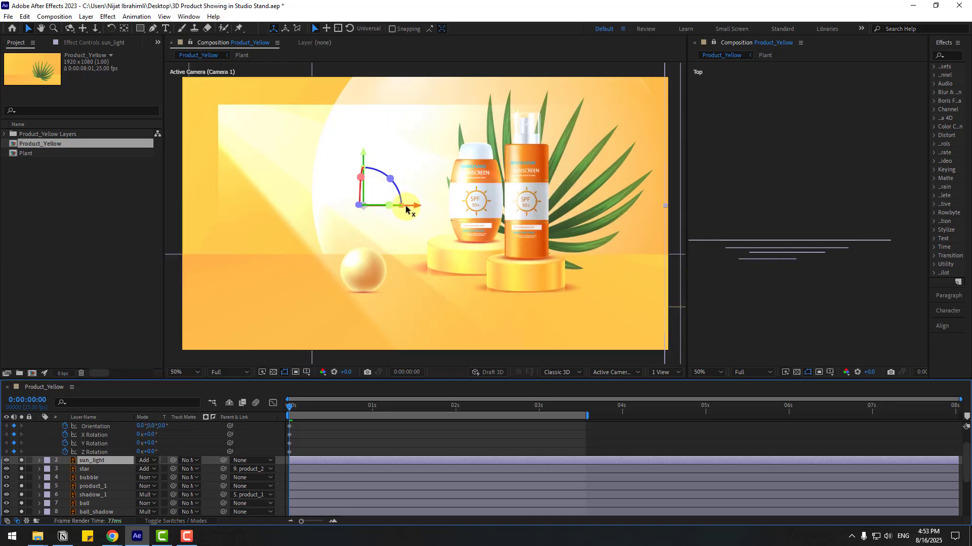
Step: Move sun_light up and to the left, and turn off its 3D switch
drag(405, 209, 318, 239)
drag(335, 158, 334, 122)
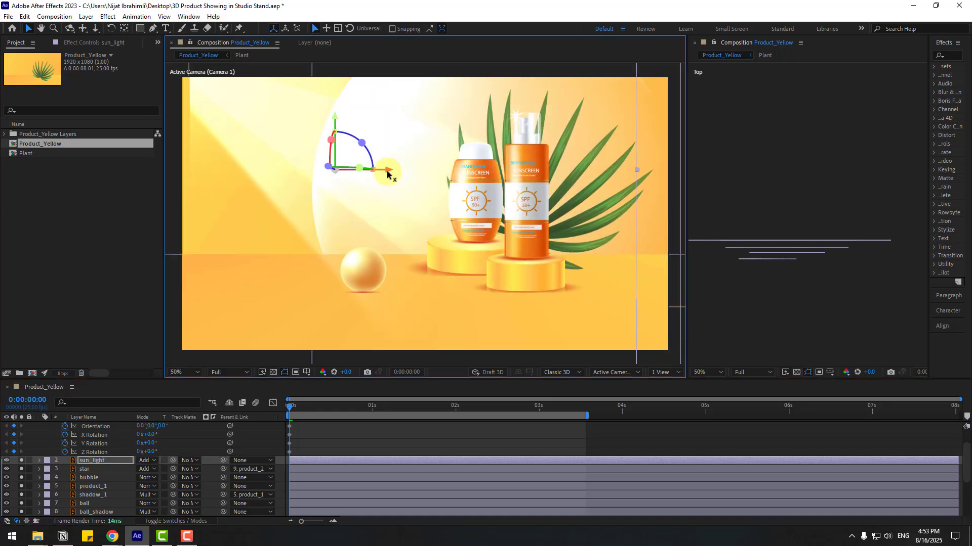
drag(388, 171, 375, 171)
click(197, 522)
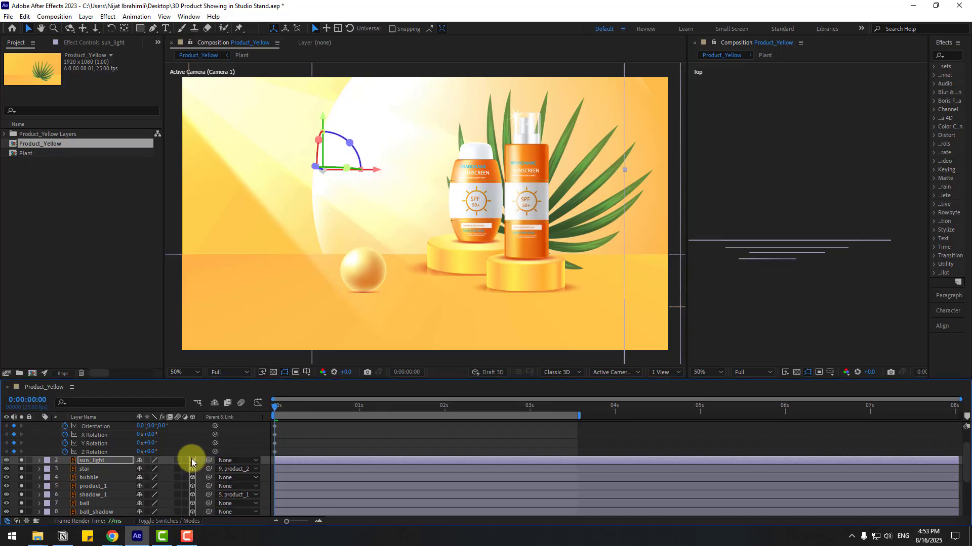
click(191, 460)
drag(276, 407, 352, 412)
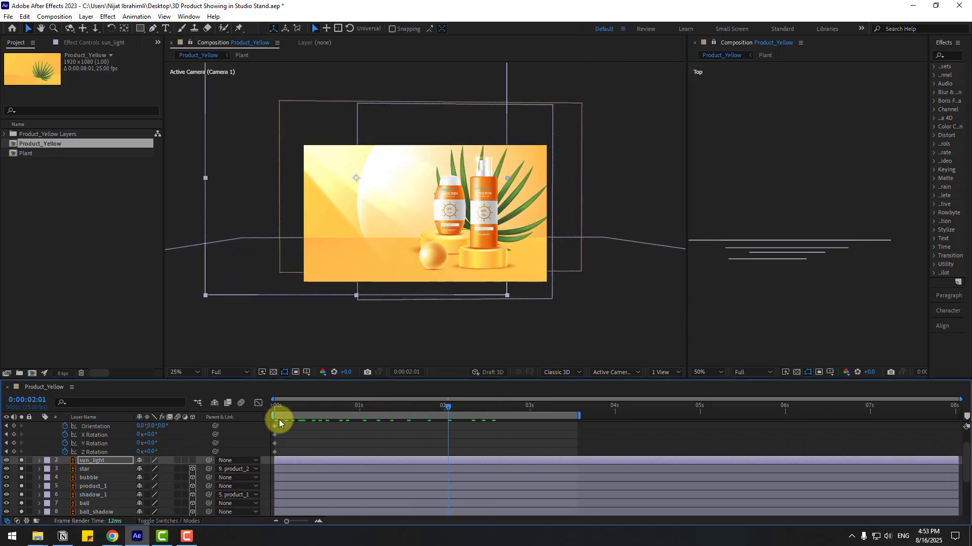
Step: Close the secondary Top view panel and preview the animation from the start
scroll(78, 460, up, 1)
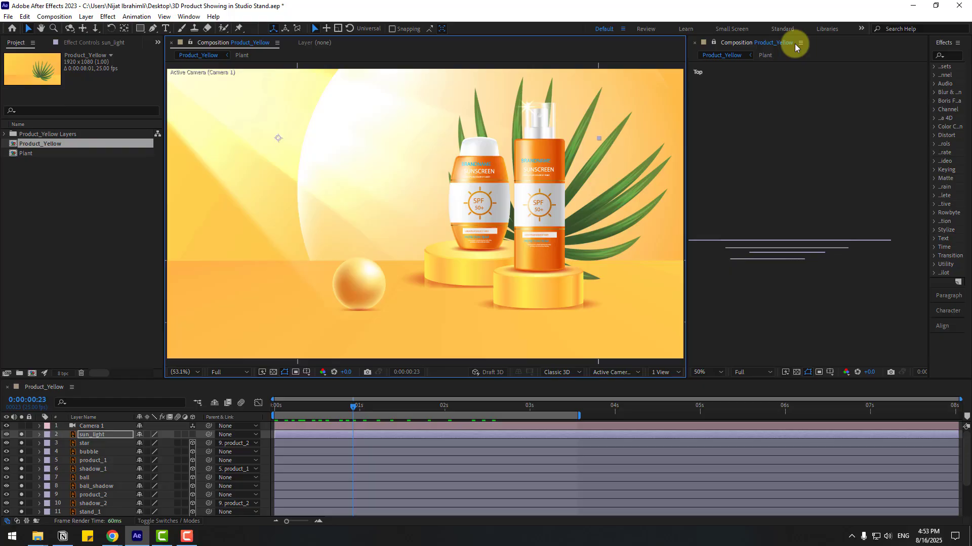
click(800, 43)
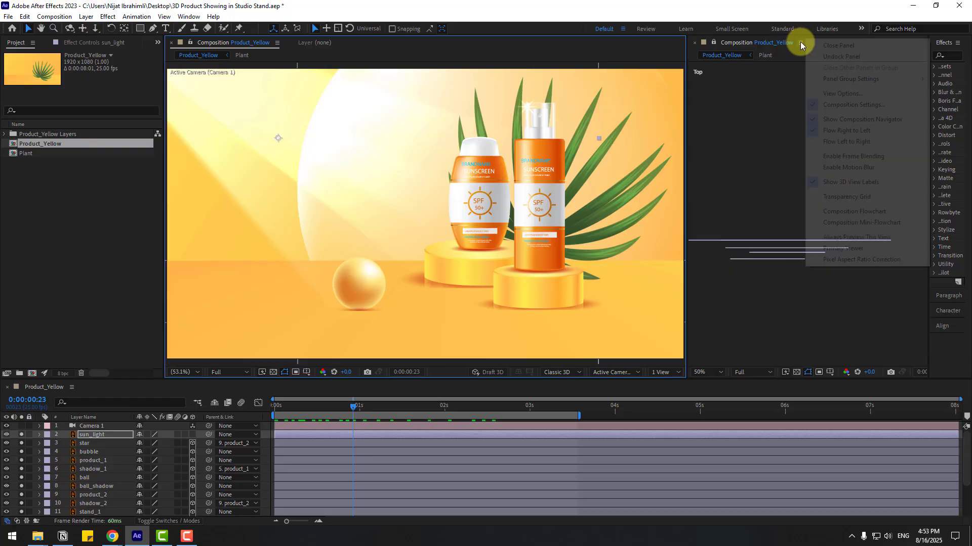
click(836, 45)
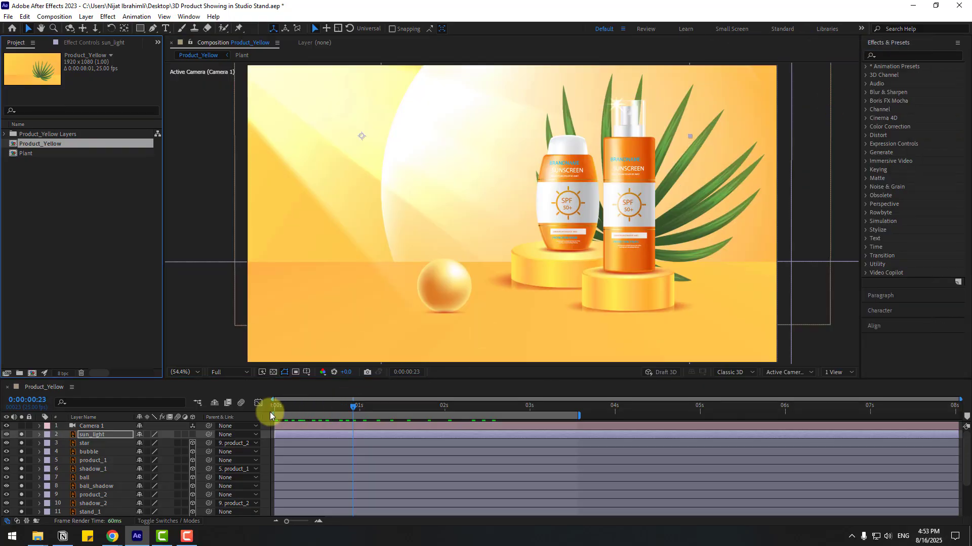
click(273, 411)
key(space)
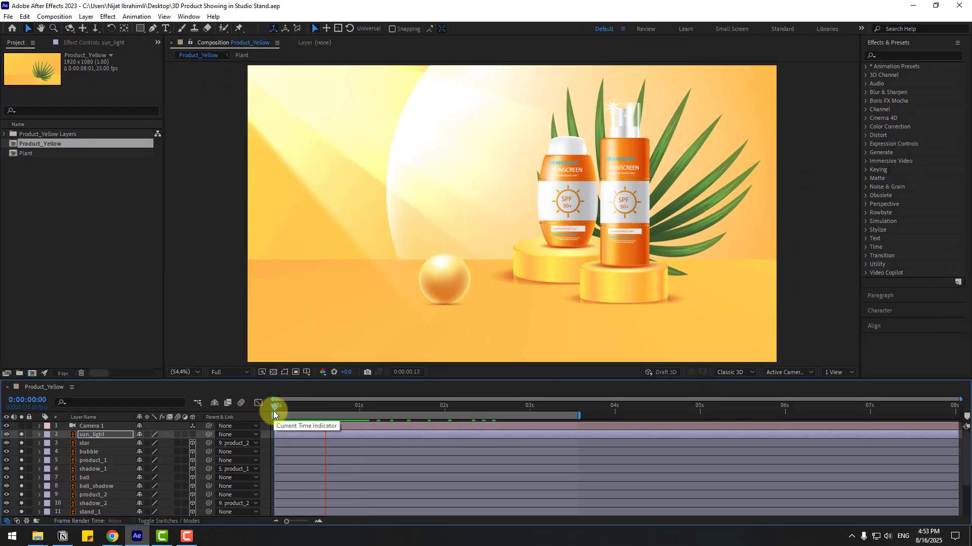
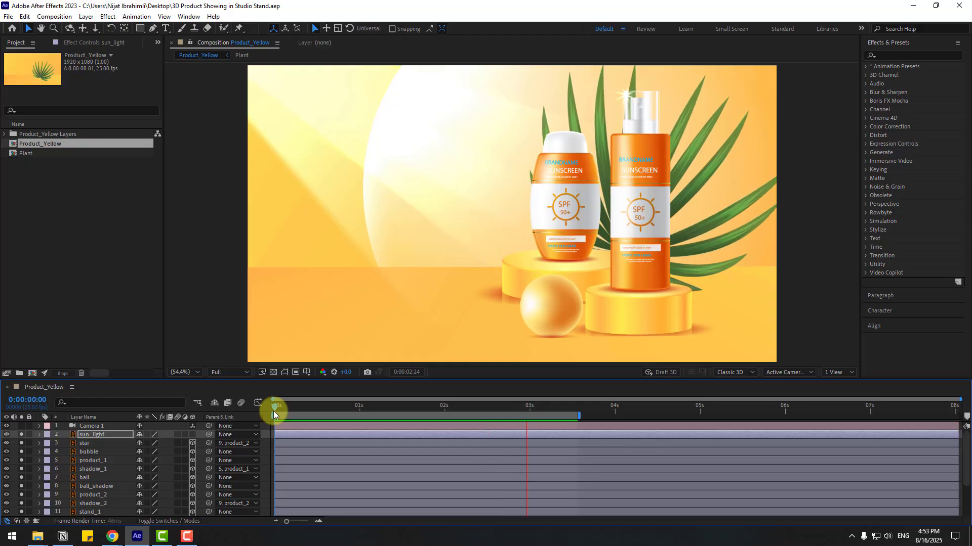
Step: Stop the preview and scroll the timeline down to the product_2 layer
click(274, 411)
click(630, 194)
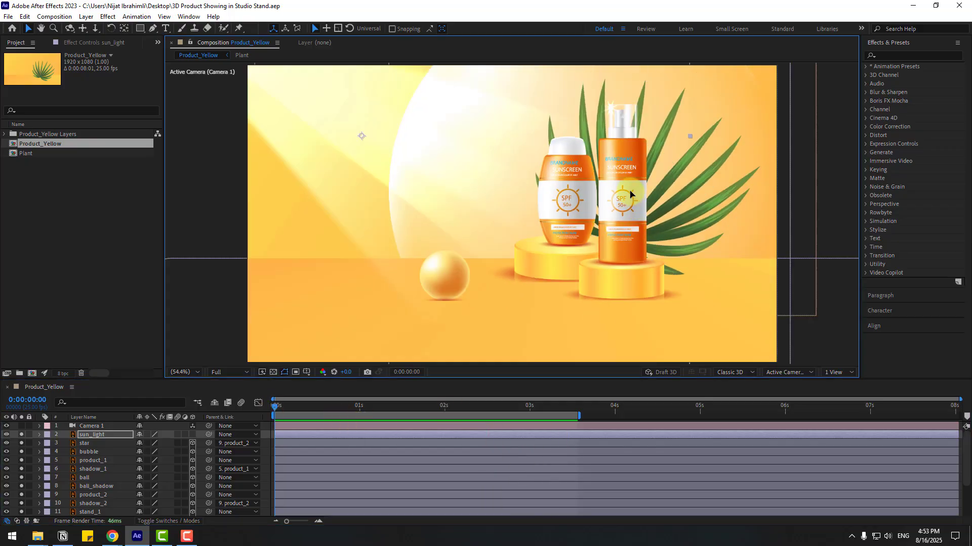
scroll(122, 507, down, 3)
Step: Keyframe product_2's Position: start at 0s, Y 205 at 1:19, starting value pasted at 3:14
click(101, 444)
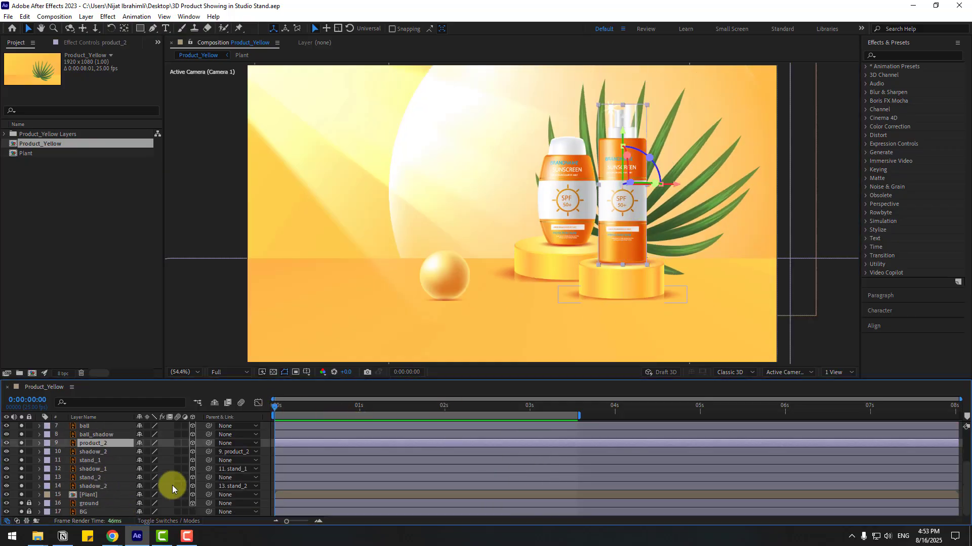
key(p)
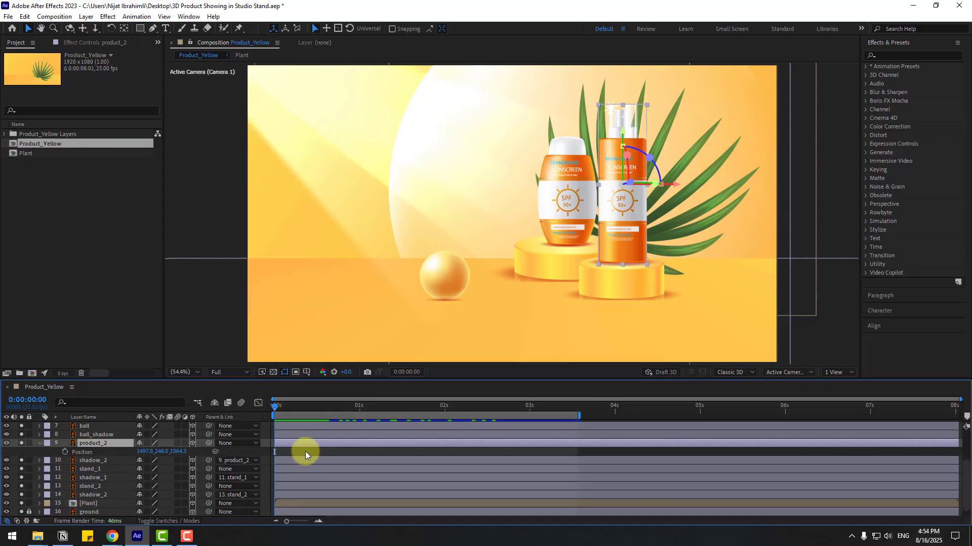
click(302, 451)
click(65, 452)
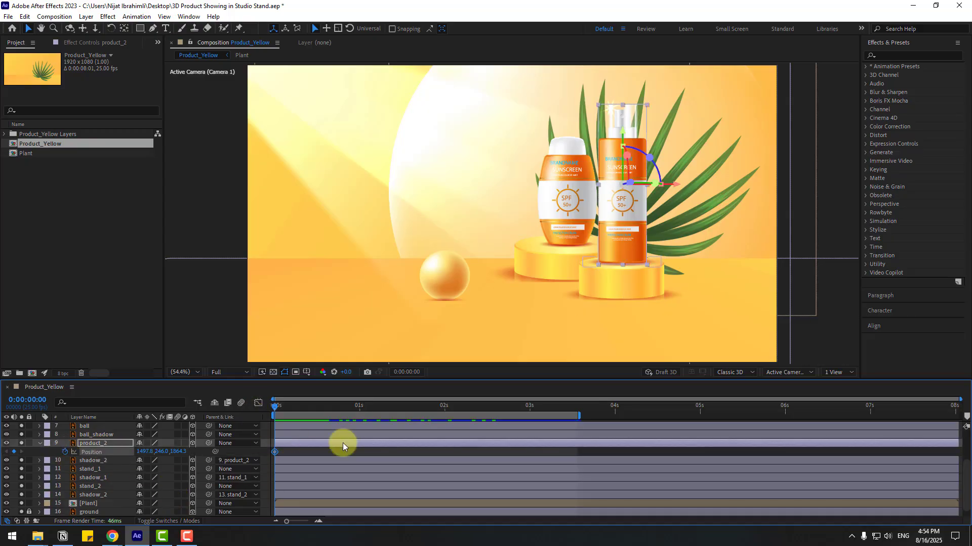
click(424, 405)
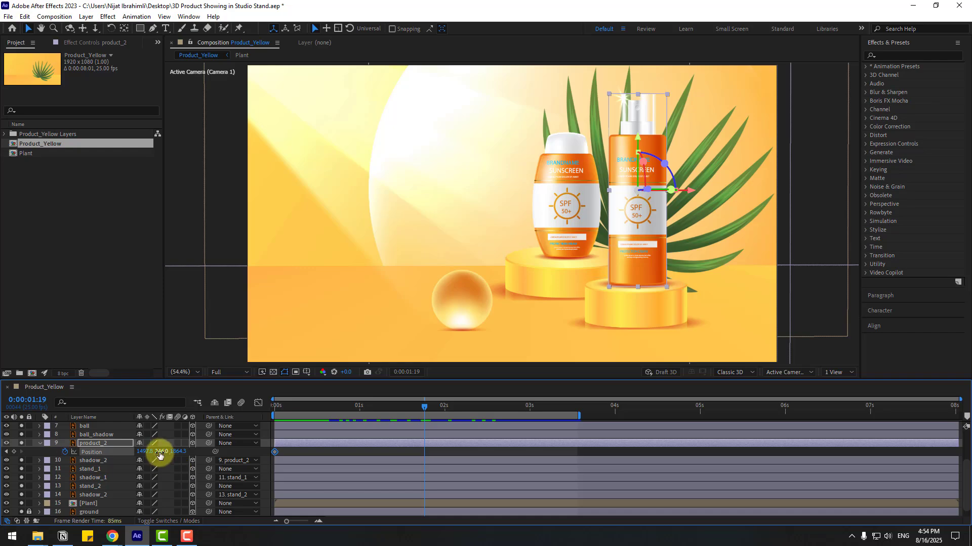
drag(159, 455, 141, 445)
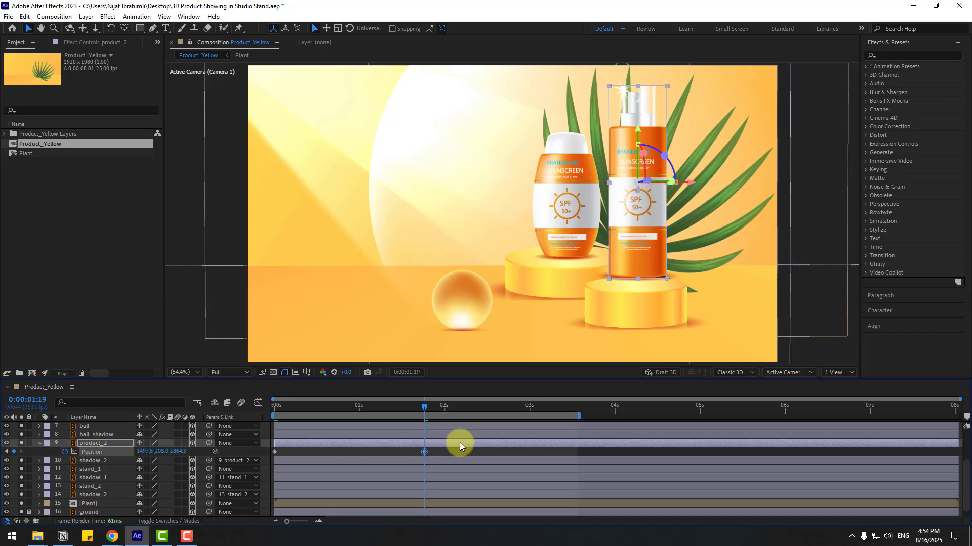
click(576, 406)
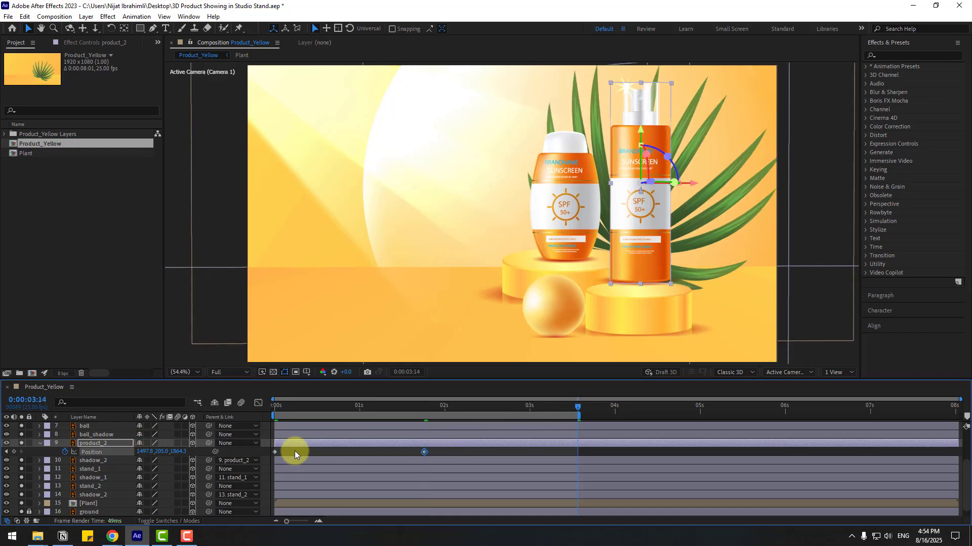
click(274, 452)
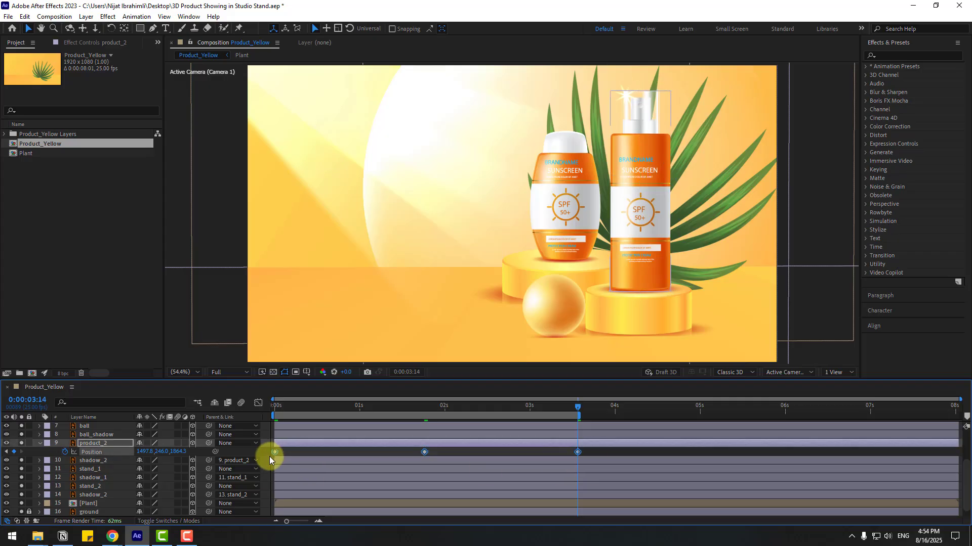
key(ctrl+c)
key(ctrl+v)
Step: Apply Easy Ease to the three Position keyframes and stretch the middle keyframe's influence to 83.94%
right_click(274, 451)
mouse_move(281, 445)
click(456, 379)
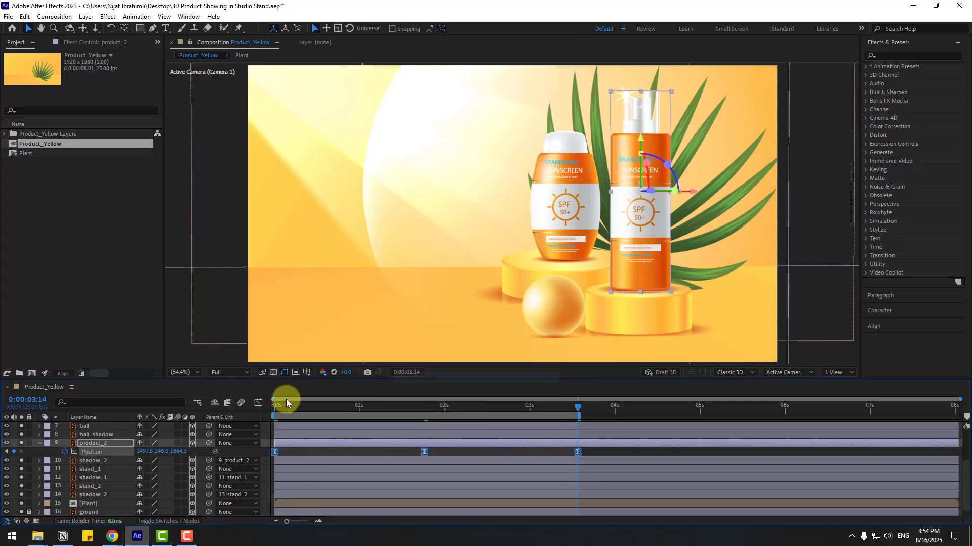
click(259, 403)
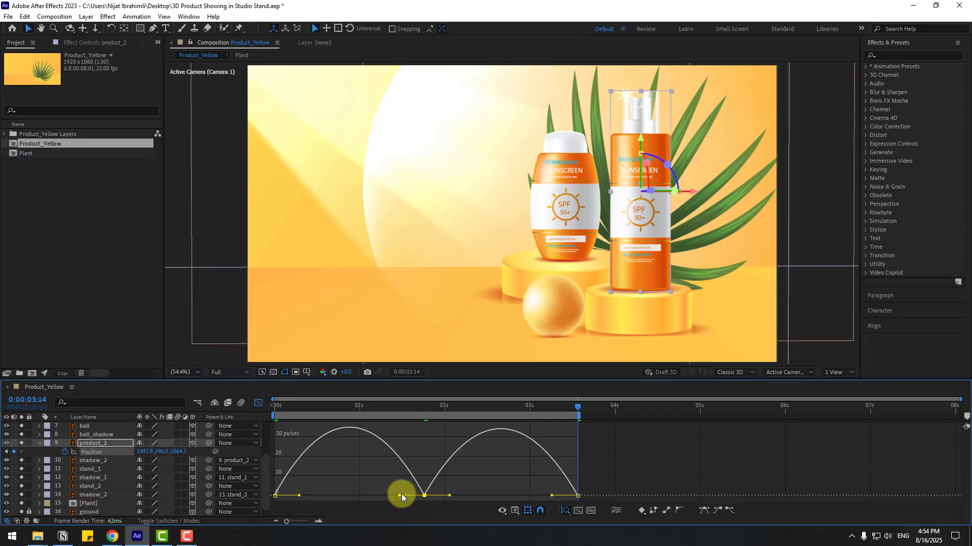
drag(400, 495, 363, 493)
drag(449, 496, 489, 493)
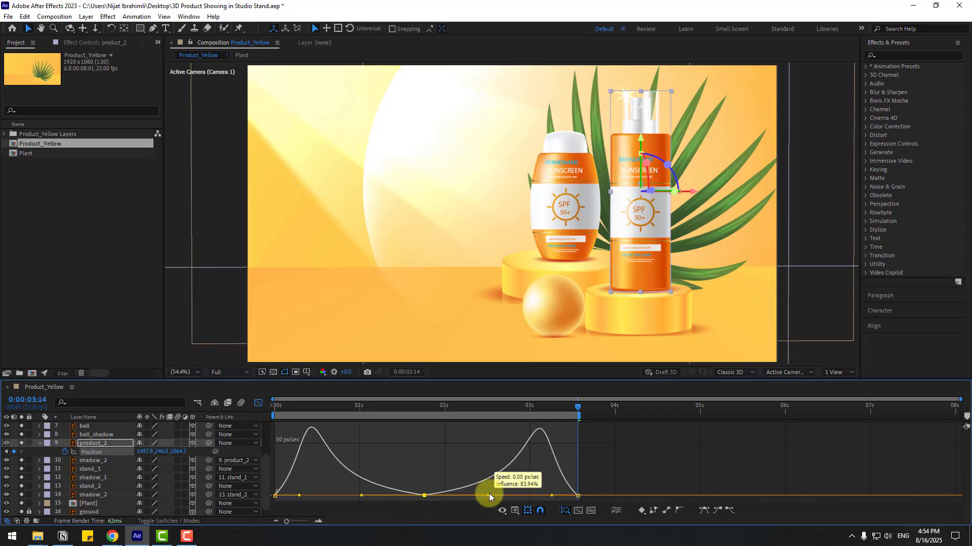
Step: Preview the eased bottle motion, then return to layer bars at the first frame
key(space)
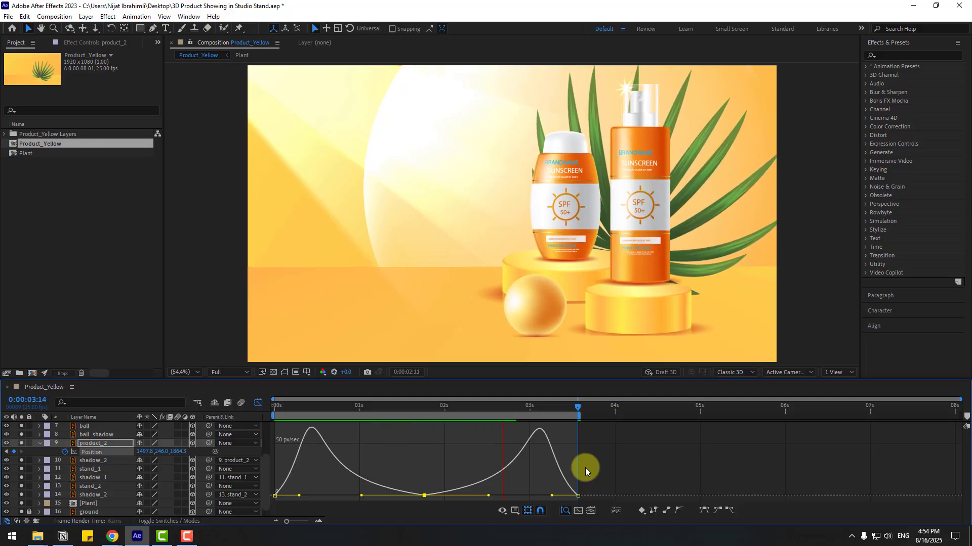
key(space)
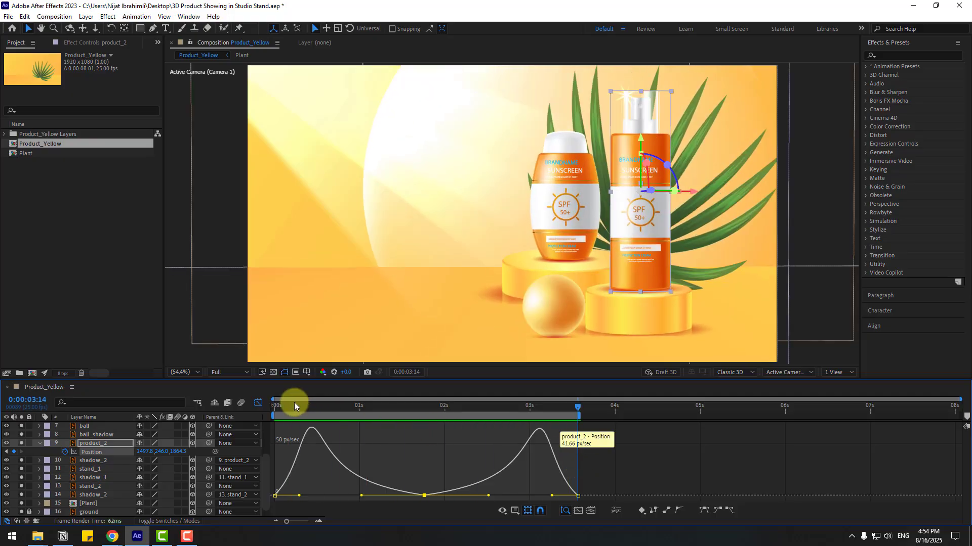
click(258, 403)
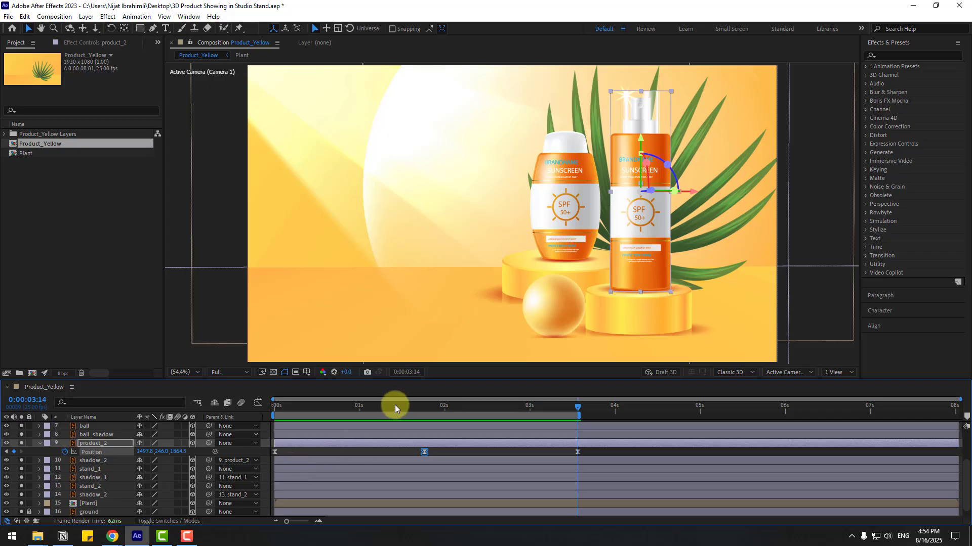
drag(372, 408, 258, 422)
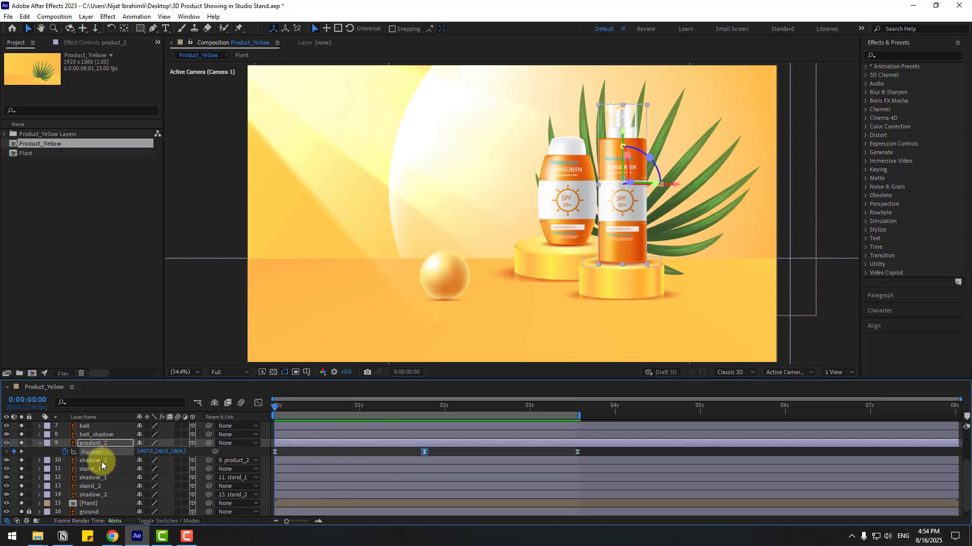
Step: Set shadow_2's Parent to None and preview the result
click(101, 464)
click(236, 461)
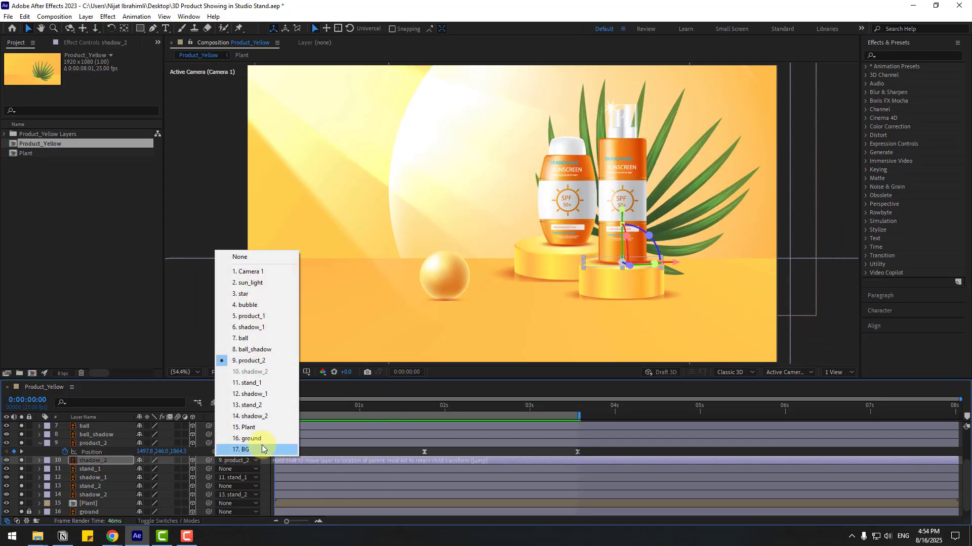
click(242, 257)
key(space)
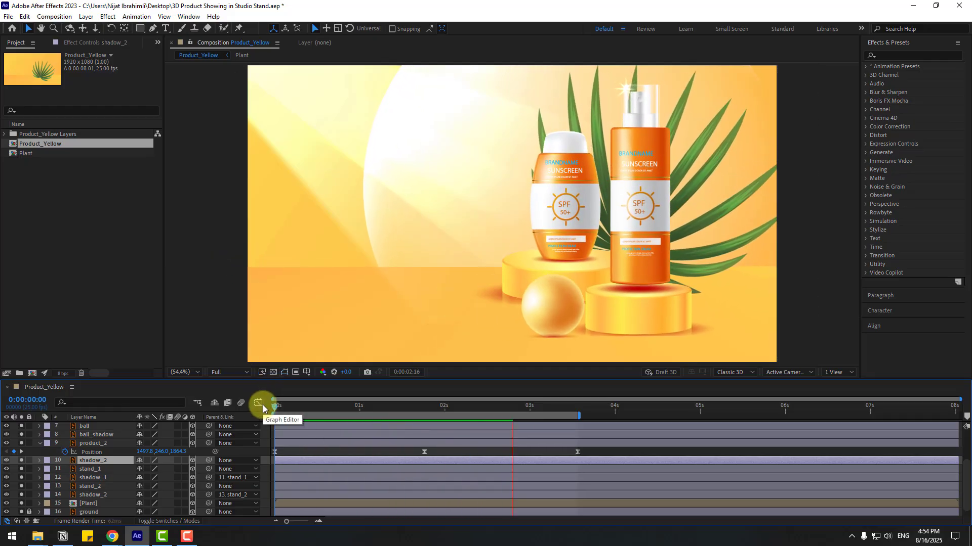
key(space)
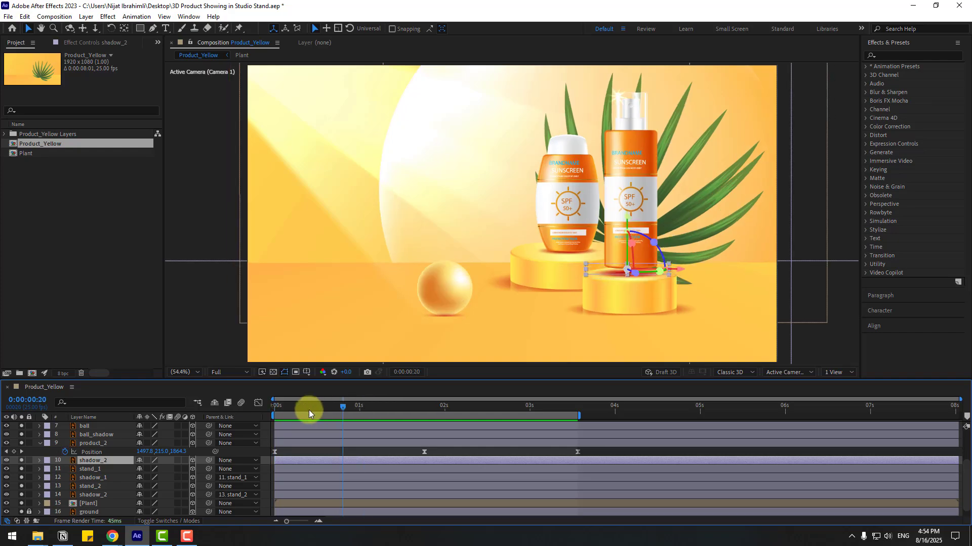
Step: Reveal product_1's Position and set shadow_1's Parent to None
scroll(129, 472, up, 2)
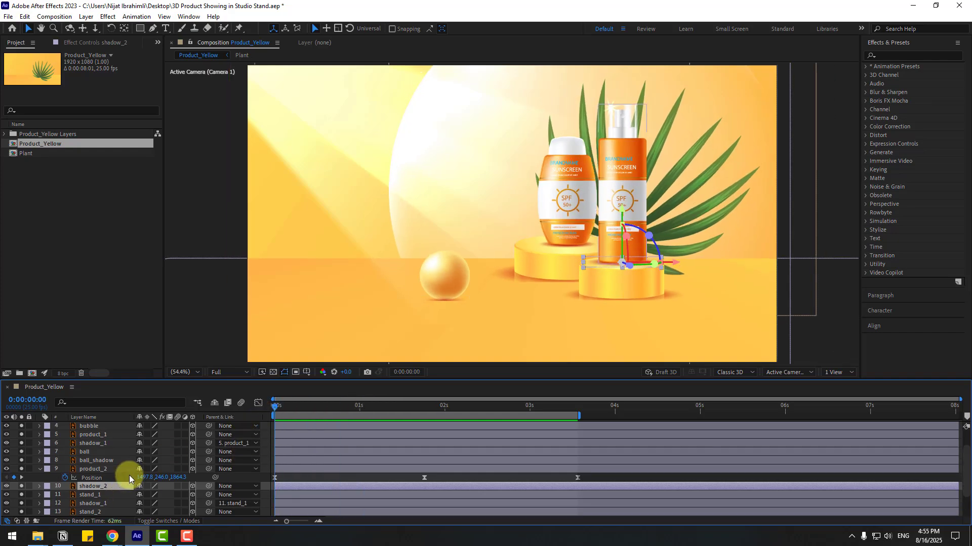
click(101, 436)
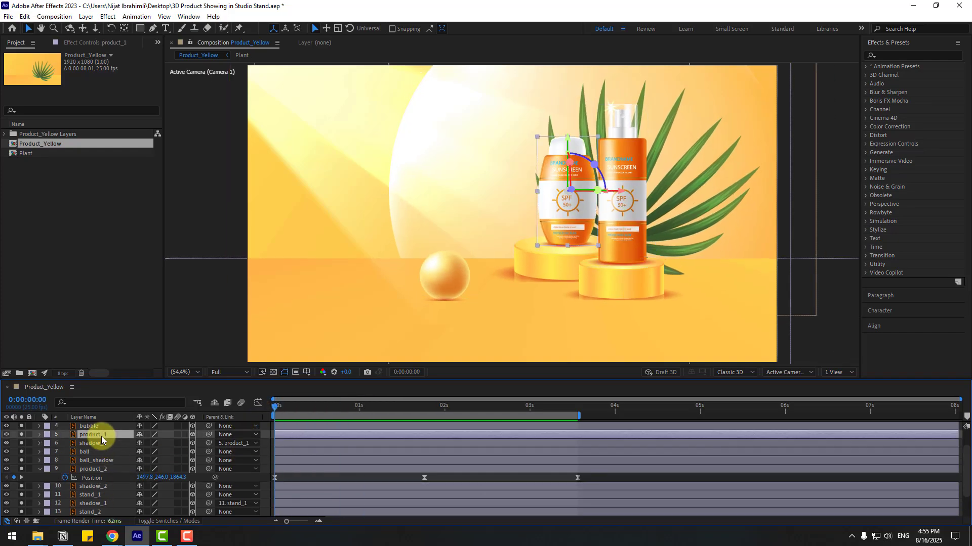
key(p)
click(96, 452)
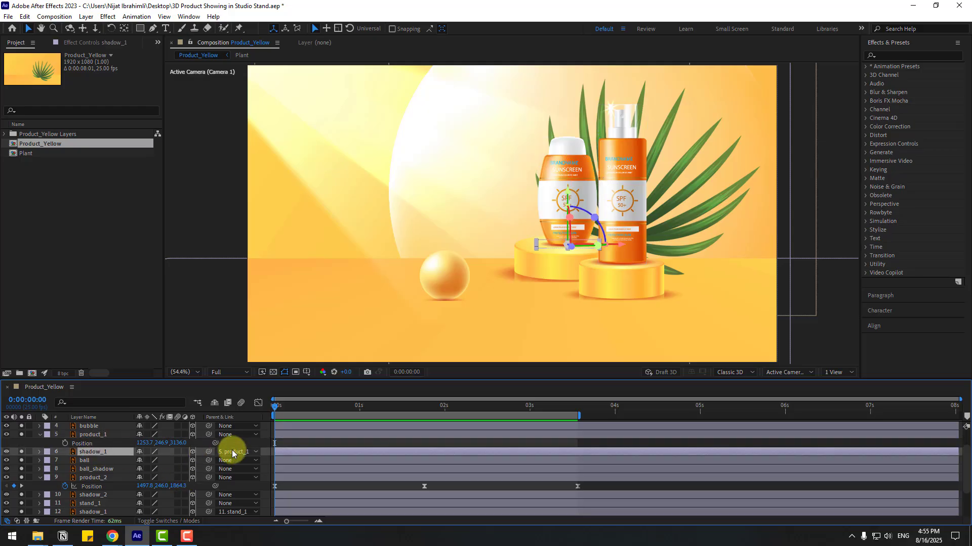
click(236, 452)
click(252, 249)
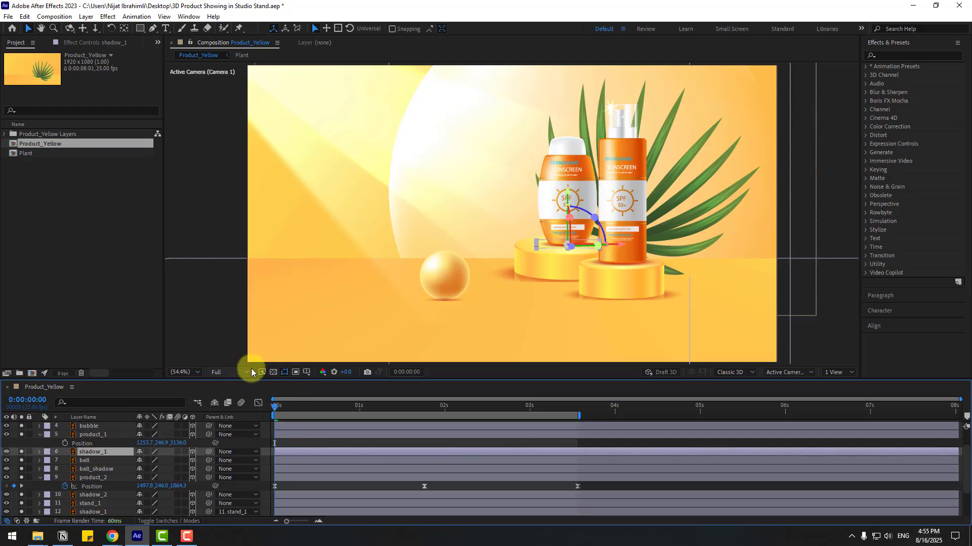
Step: Keyframe product_1's Position: Y 246.9 at 0s, 190.9 at 1:19, 246.9 pasted at 3:14
click(96, 435)
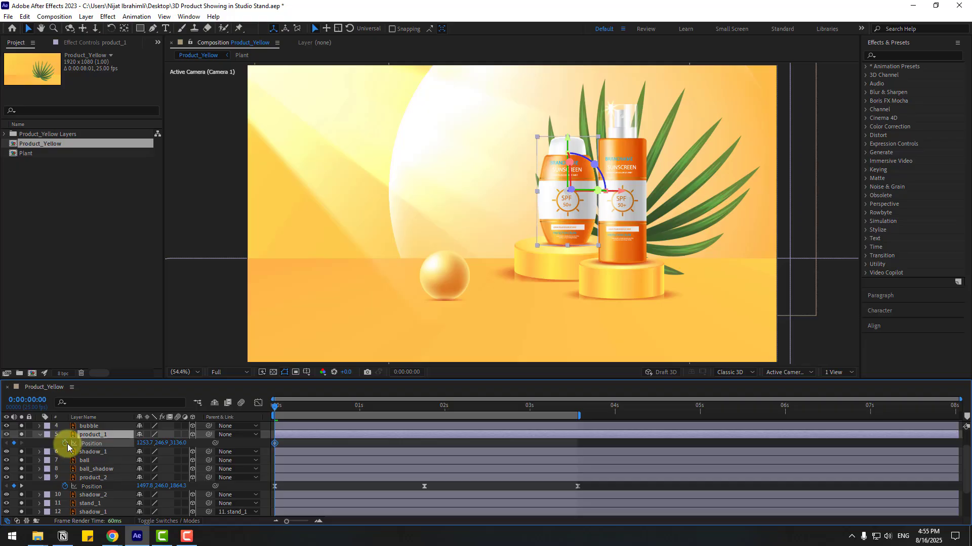
click(424, 406)
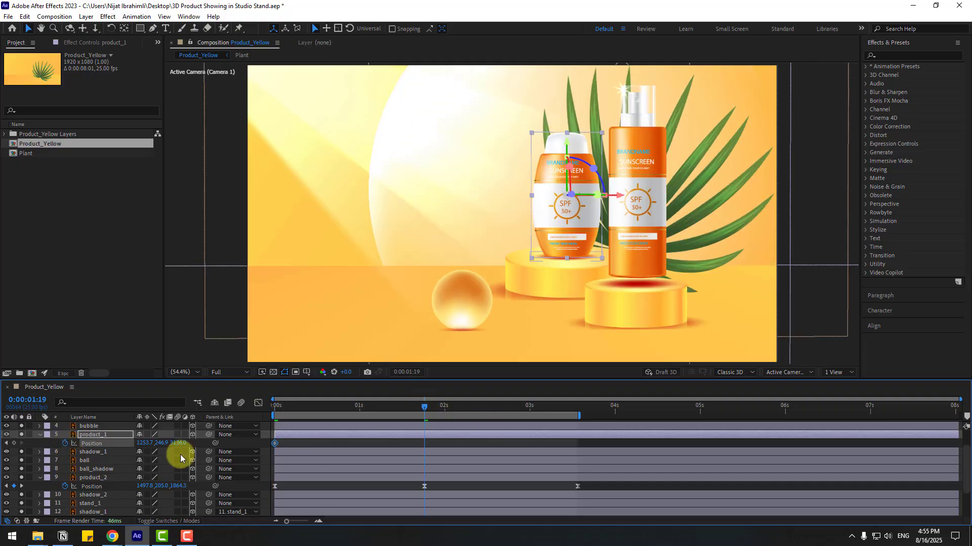
drag(160, 447, 139, 442)
click(577, 407)
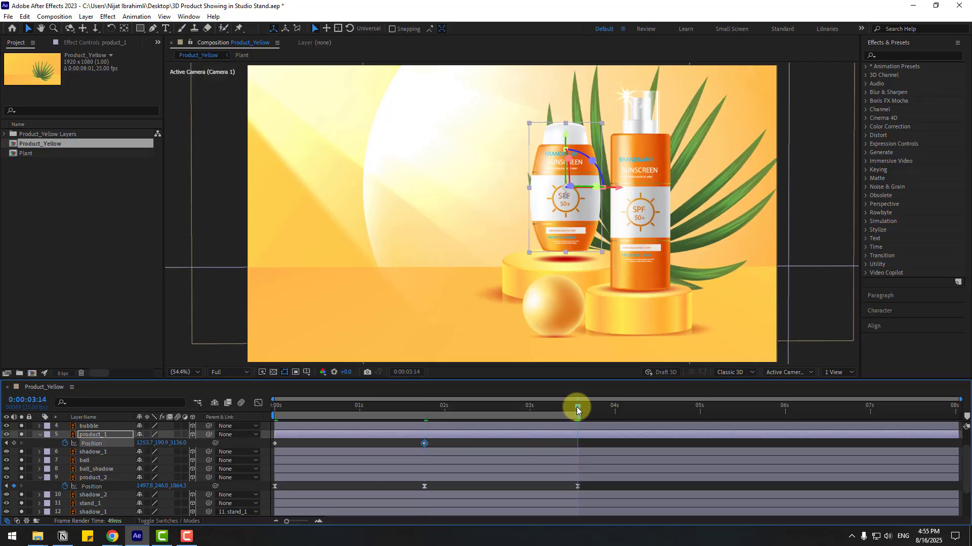
drag(318, 442, 263, 455)
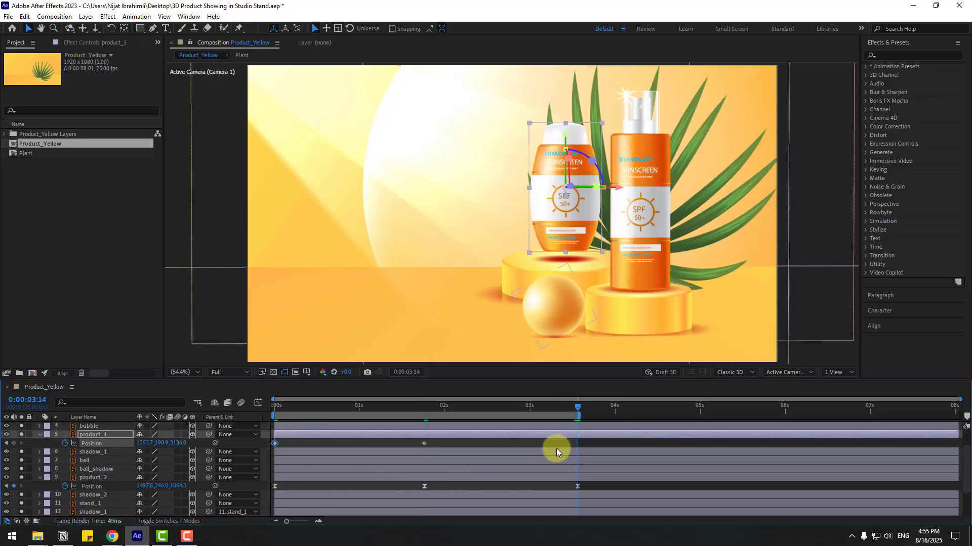
key(ctrl+c)
key(ctrl+v)
drag(586, 440, 246, 452)
Step: Apply Easy Ease to product_1's three Position keyframes
right_click(274, 443)
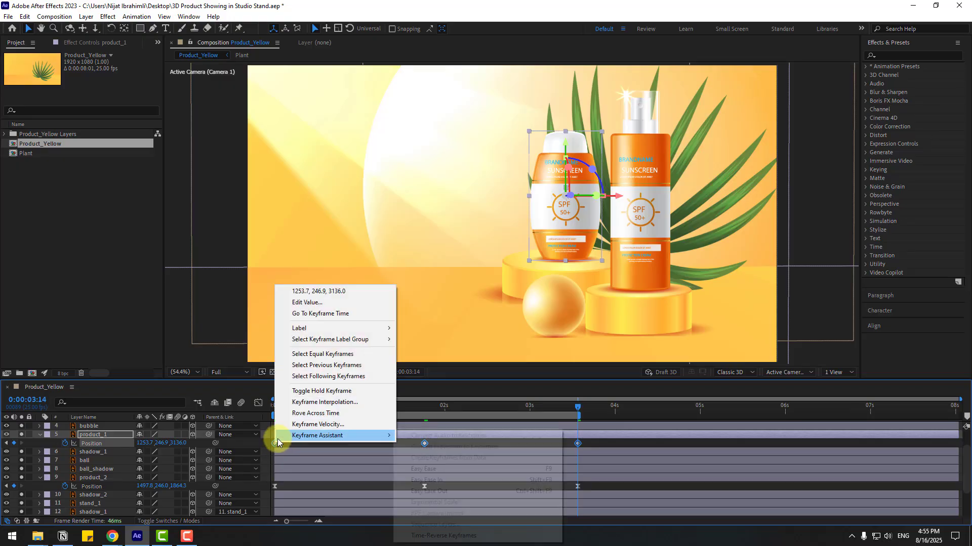
mouse_move(326, 496)
click(420, 468)
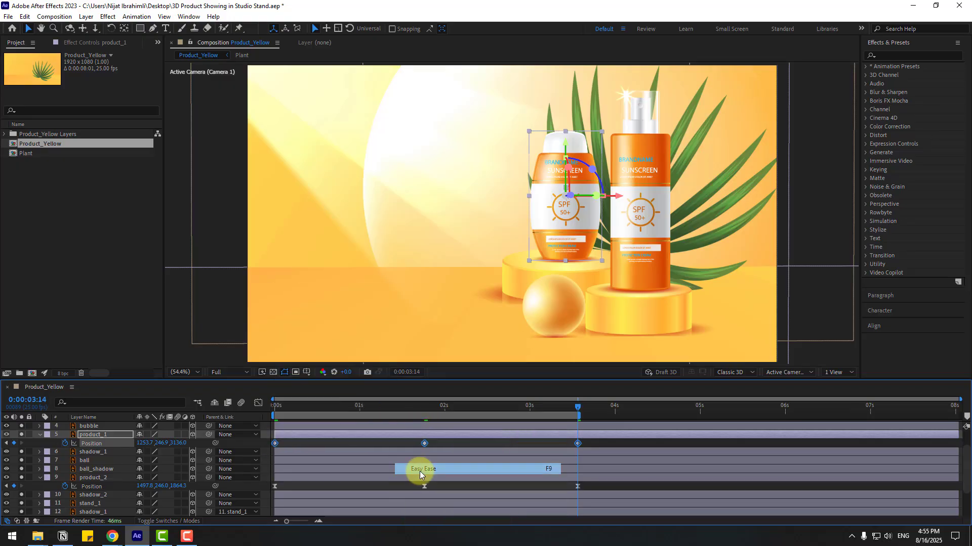
Step: Lengthen the first and middle keyframes' speed influence in the Graph Editor
click(258, 403)
drag(399, 495, 372, 494)
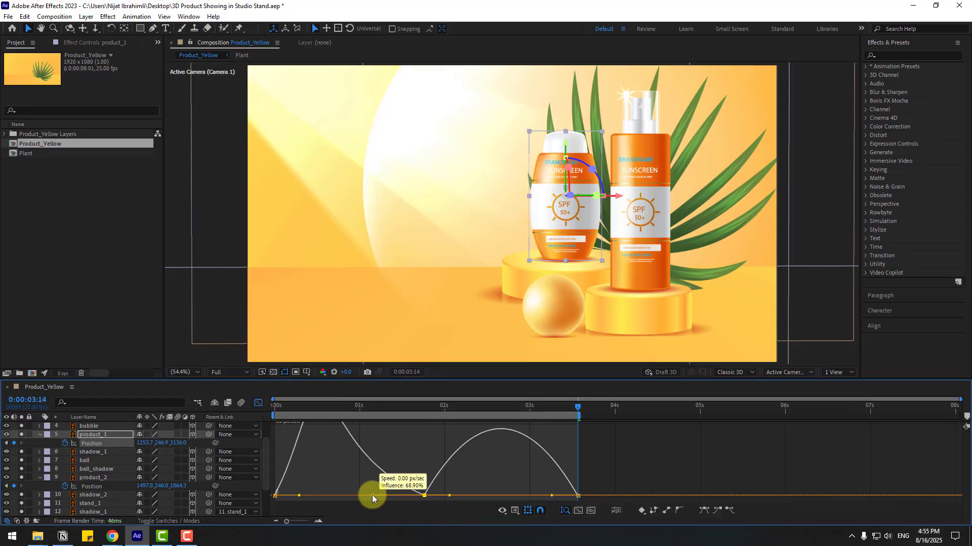
drag(450, 495, 478, 495)
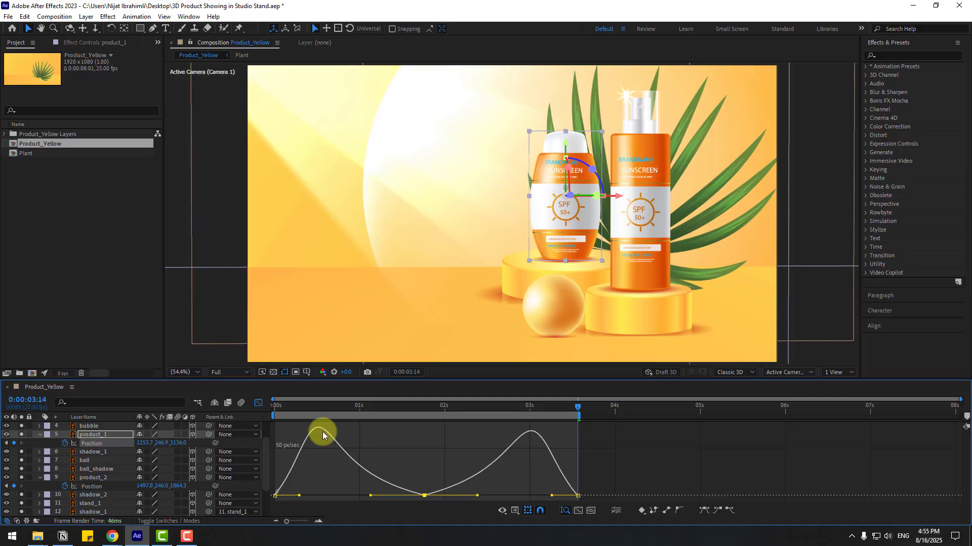
click(259, 403)
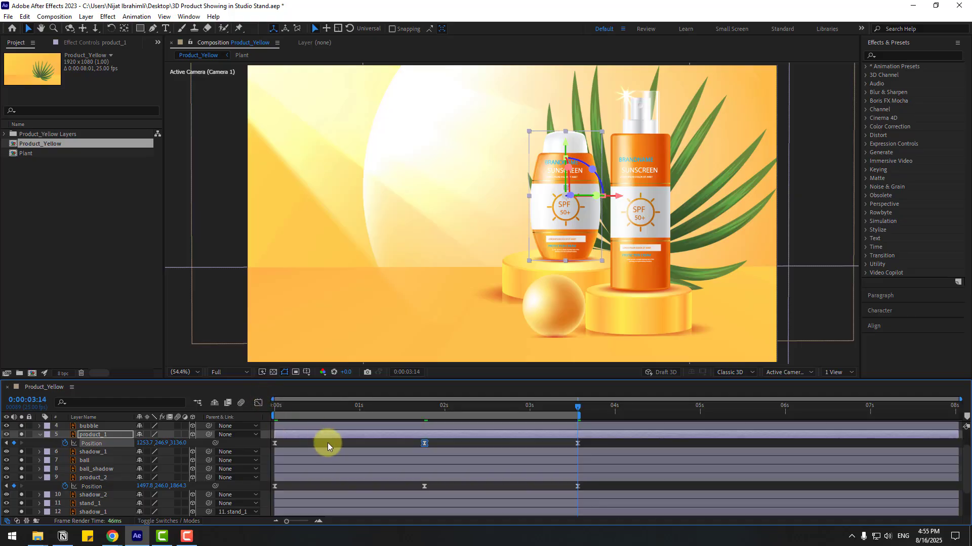
click(134, 452)
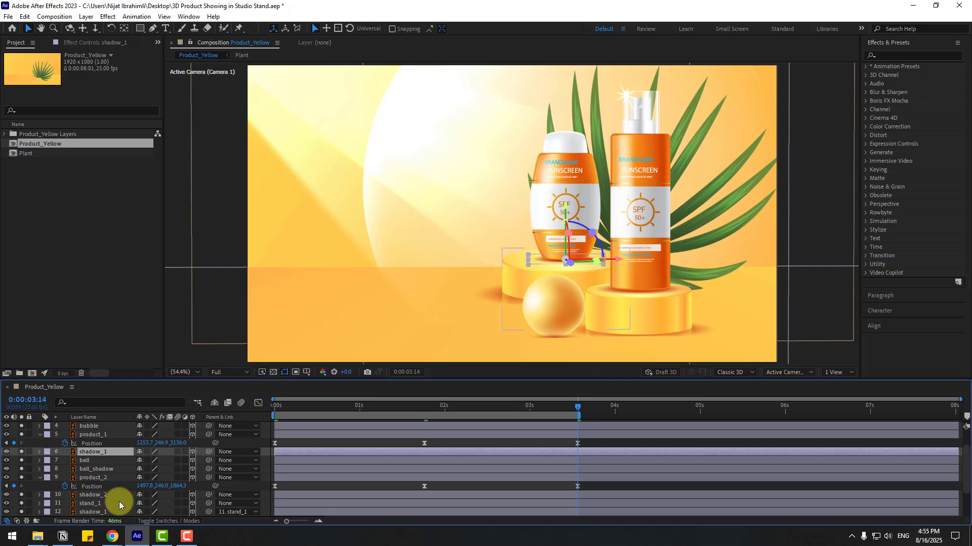
Step: Keyframe both shadows' Opacity: 100% at 0s, 38% at 1:19, 100% at 3:14
ctrl+click(105, 495)
key(t)
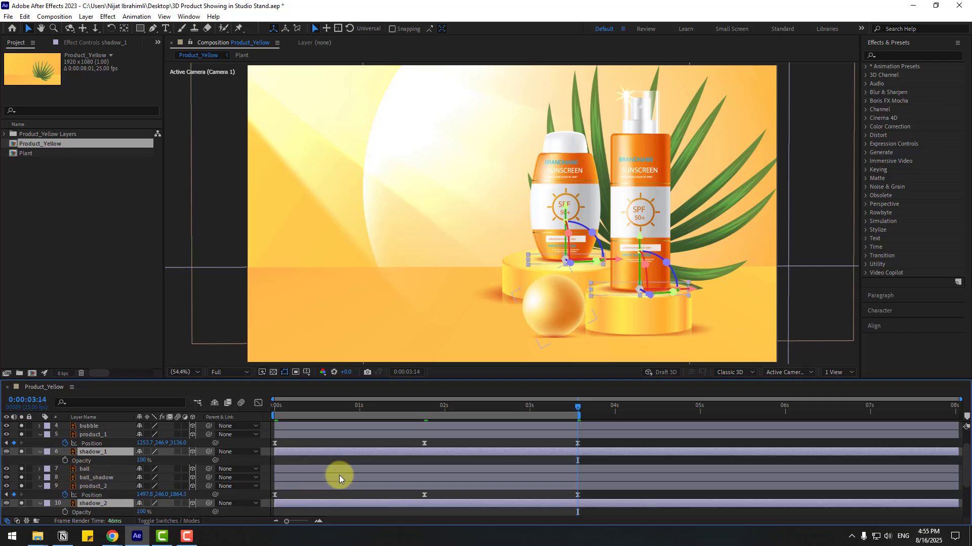
drag(305, 409, 237, 409)
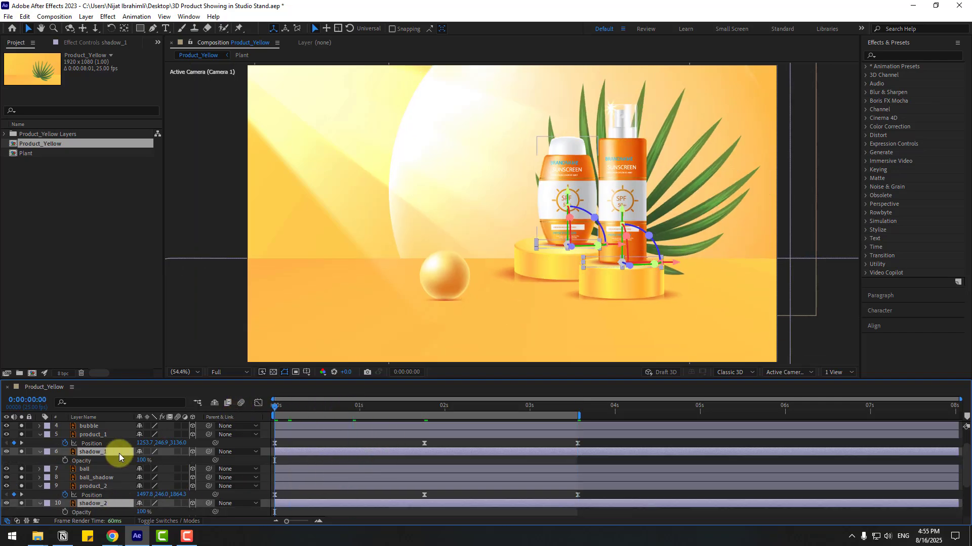
click(65, 461)
drag(419, 406, 425, 407)
drag(141, 460, 92, 451)
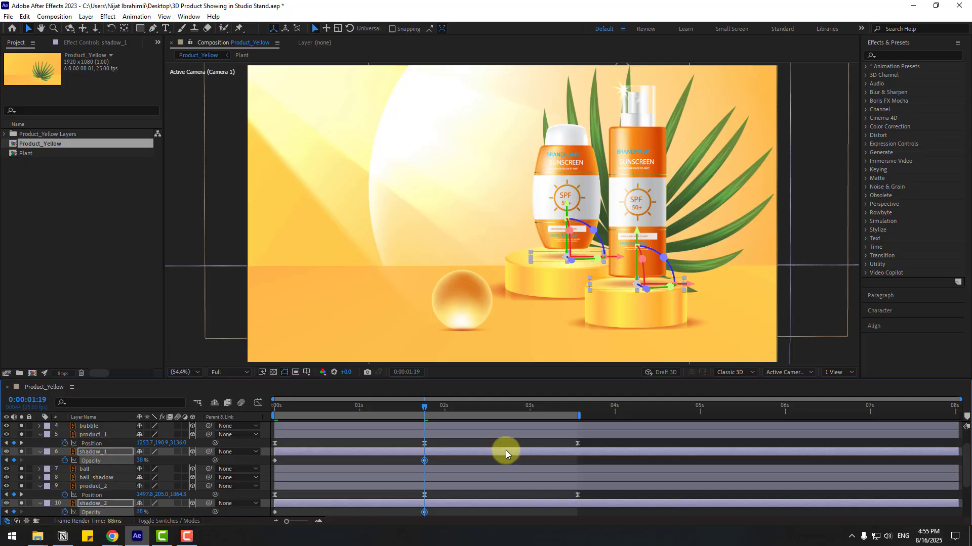
click(577, 407)
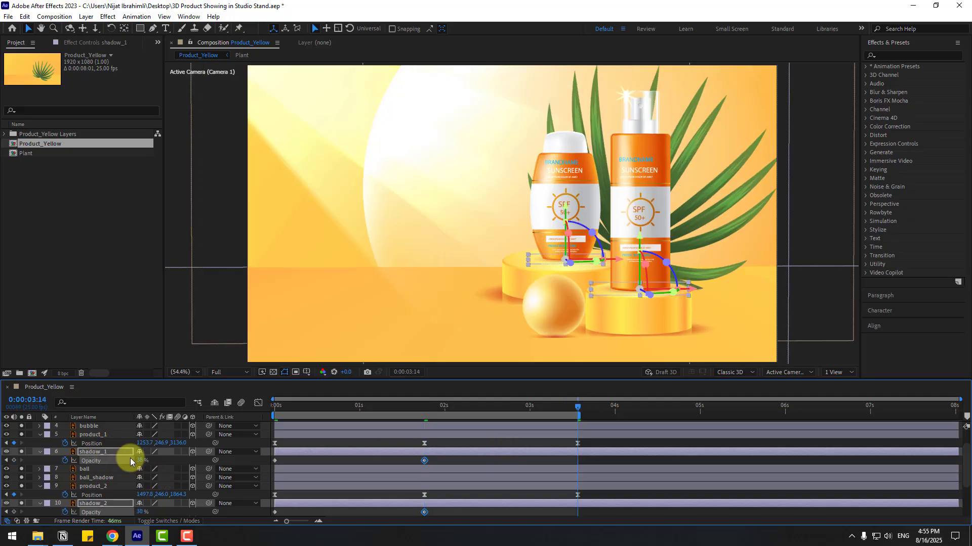
drag(137, 461, 293, 459)
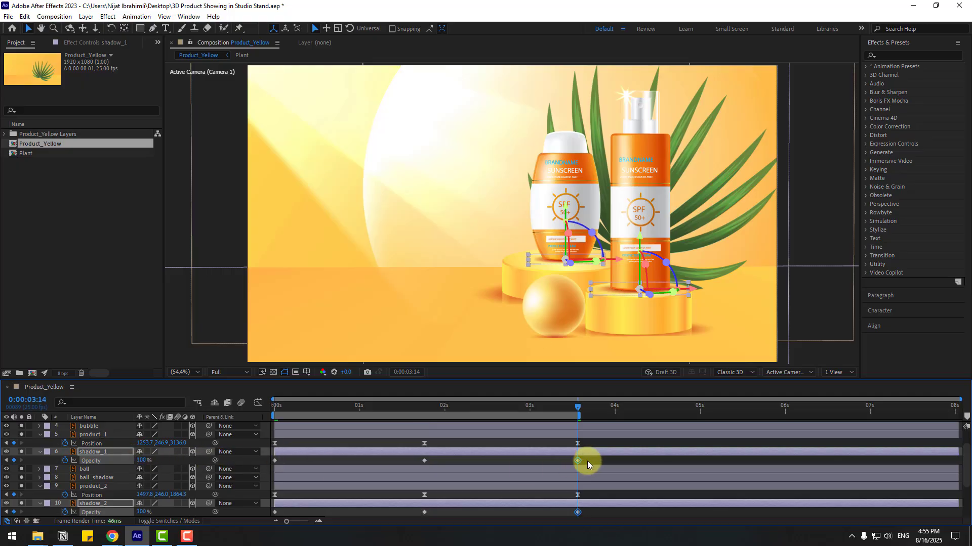
Step: Apply Easy Ease to all shadow opacity keyframes and preview the animation
drag(587, 461, 263, 460)
drag(585, 512, 256, 517)
right_click(274, 460)
mouse_move(324, 511)
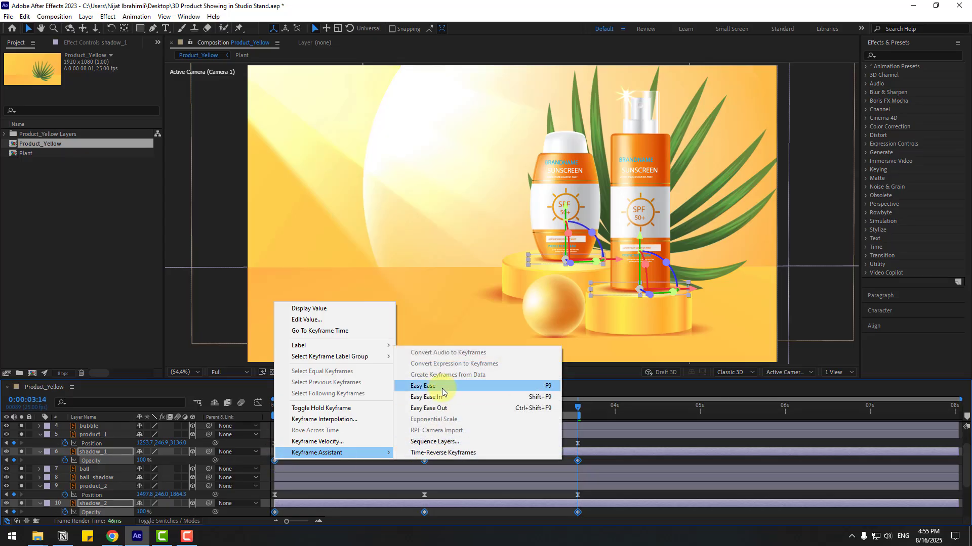
click(435, 324)
key(space)
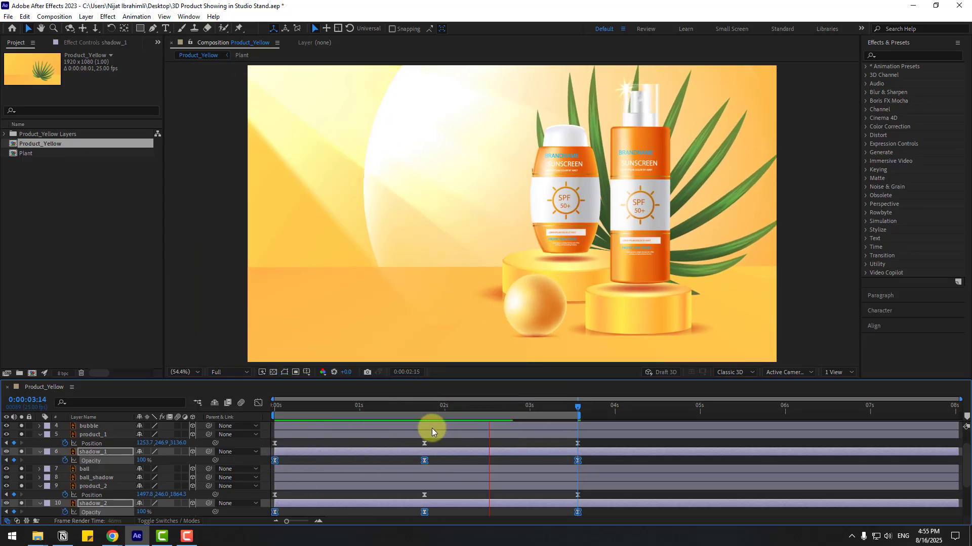
key(space)
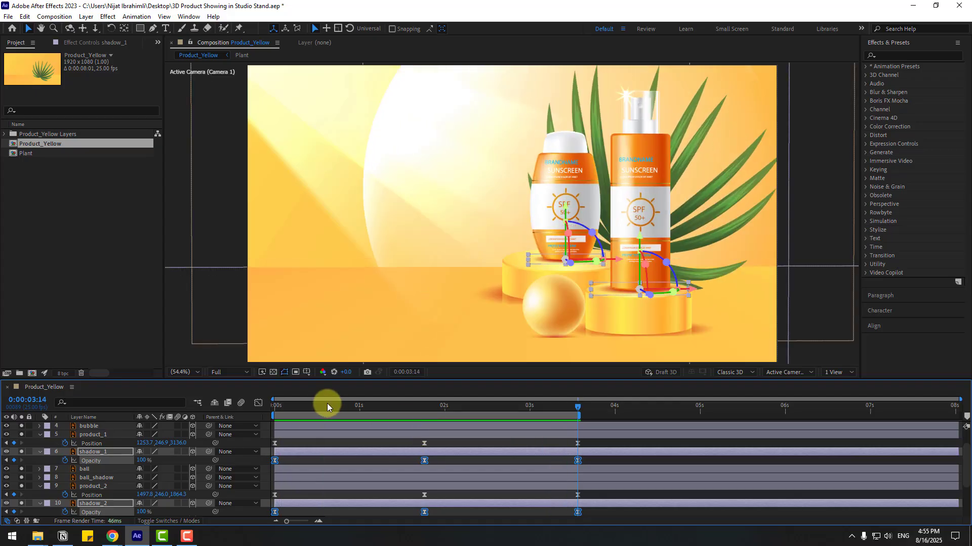
Step: Keyframe product_1's Z Rotation: 0° at 0s, -10° at 1:19, 0° at 3:14
click(97, 434)
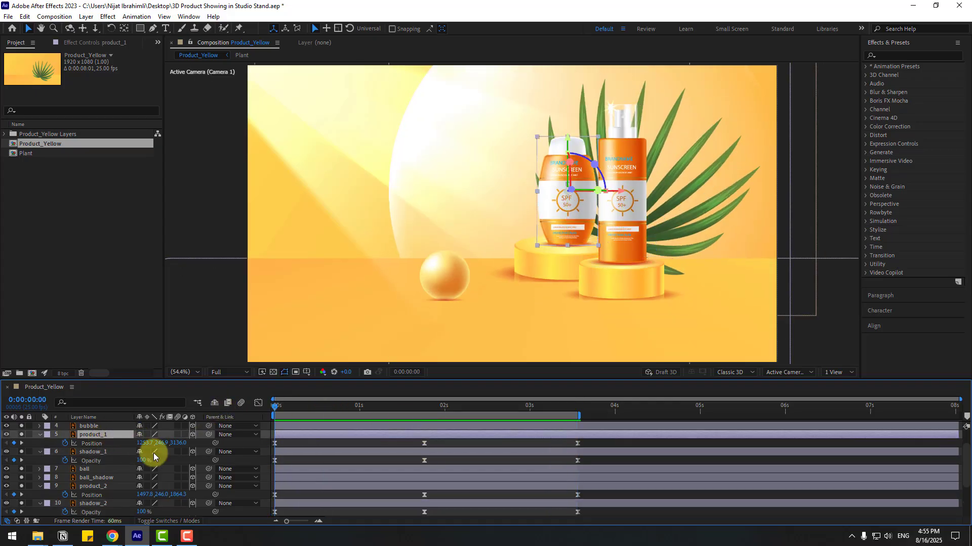
key(shift+r)
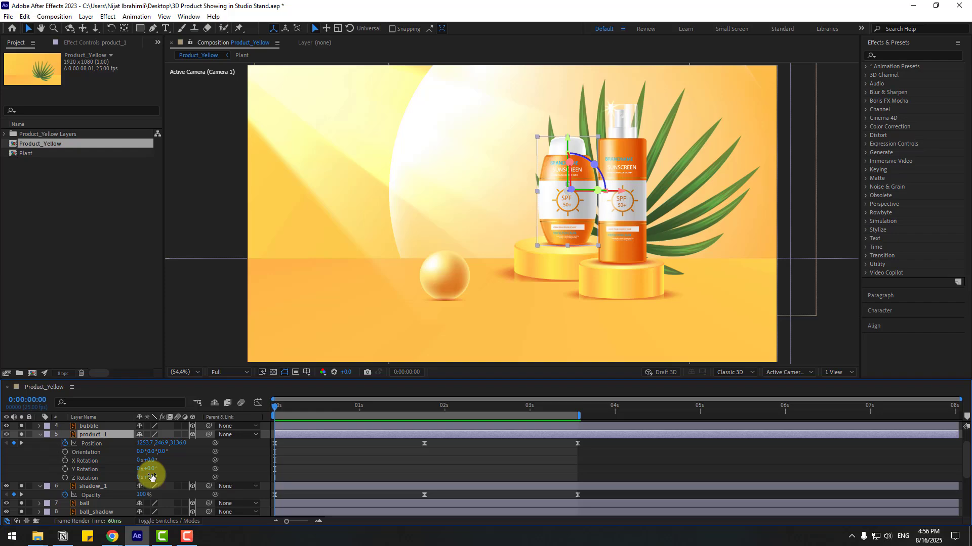
click(64, 478)
drag(407, 407, 424, 406)
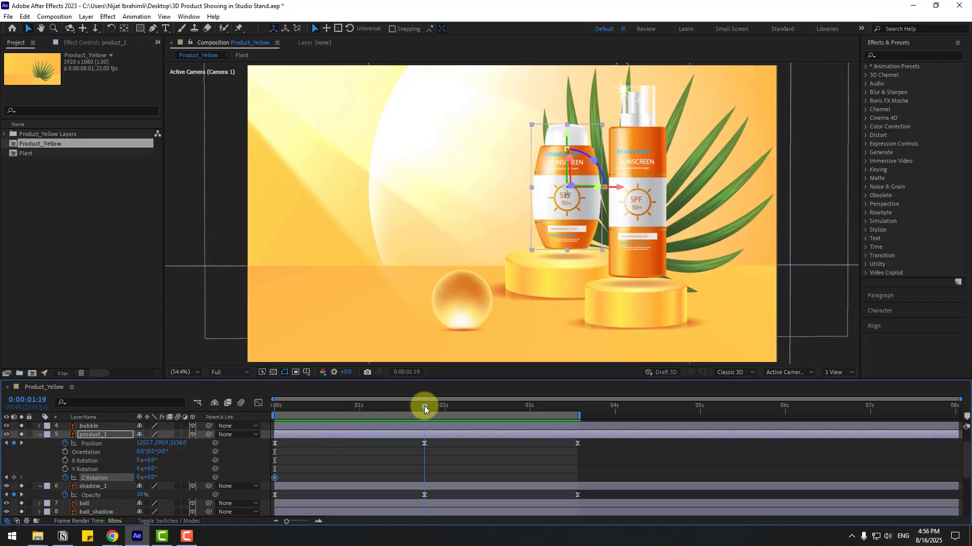
drag(148, 478, 146, 477)
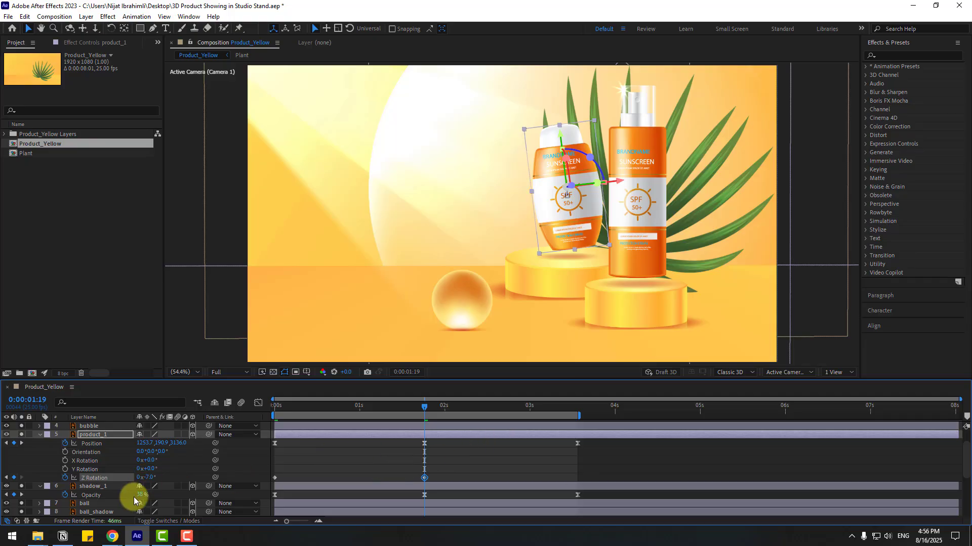
click(148, 477)
text(-10)
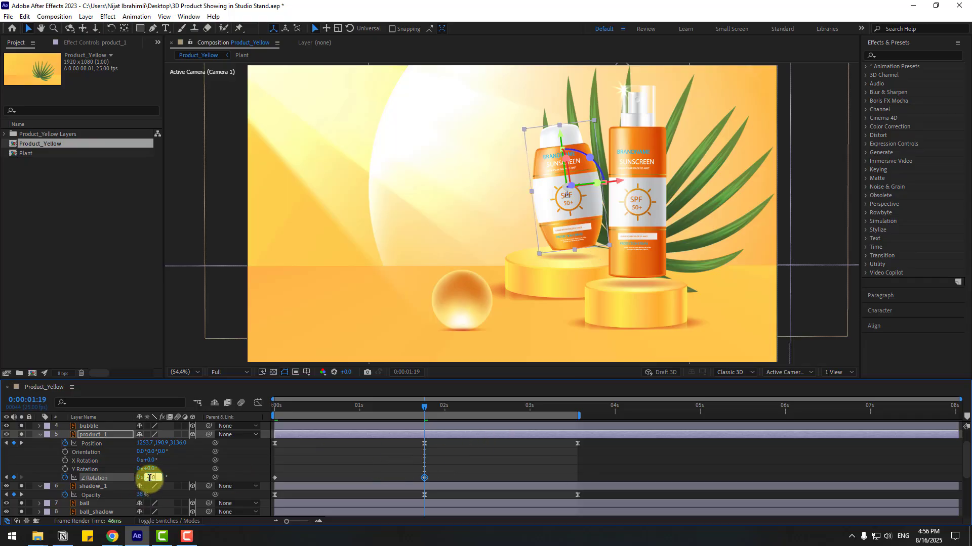
key(Return)
click(578, 405)
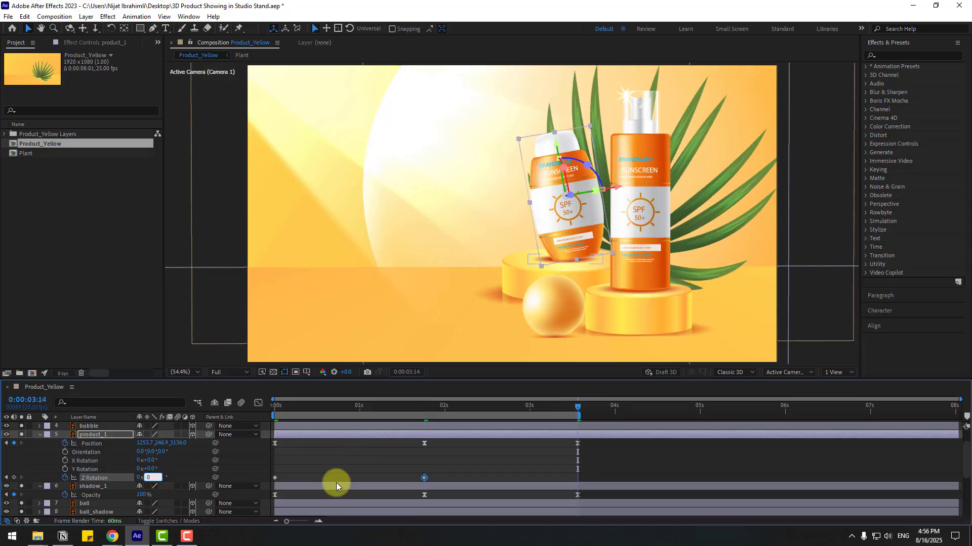
key(Return)
Step: Apply Easy Ease to the three Z Rotation keyframes
drag(592, 475, 260, 481)
right_click(273, 477)
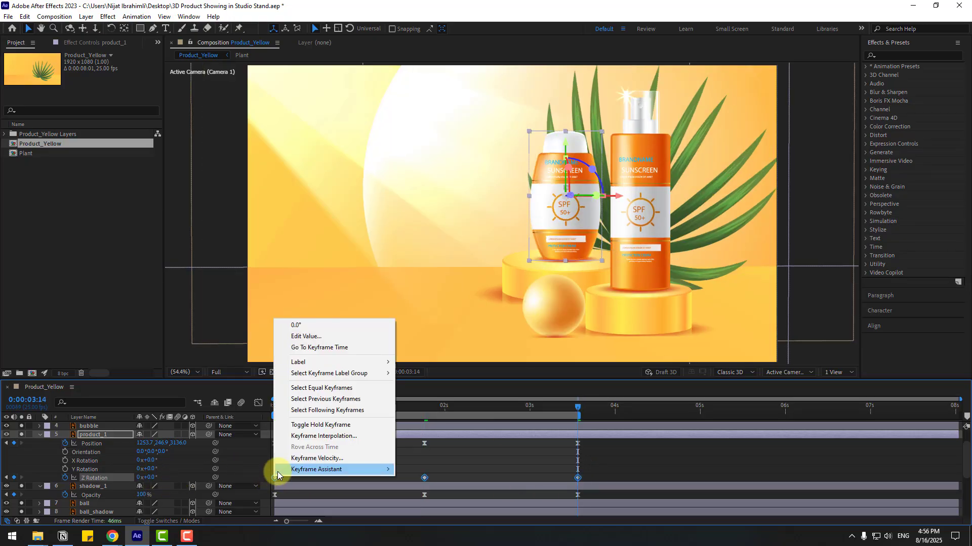
click(430, 404)
scroll(152, 478, down, 3)
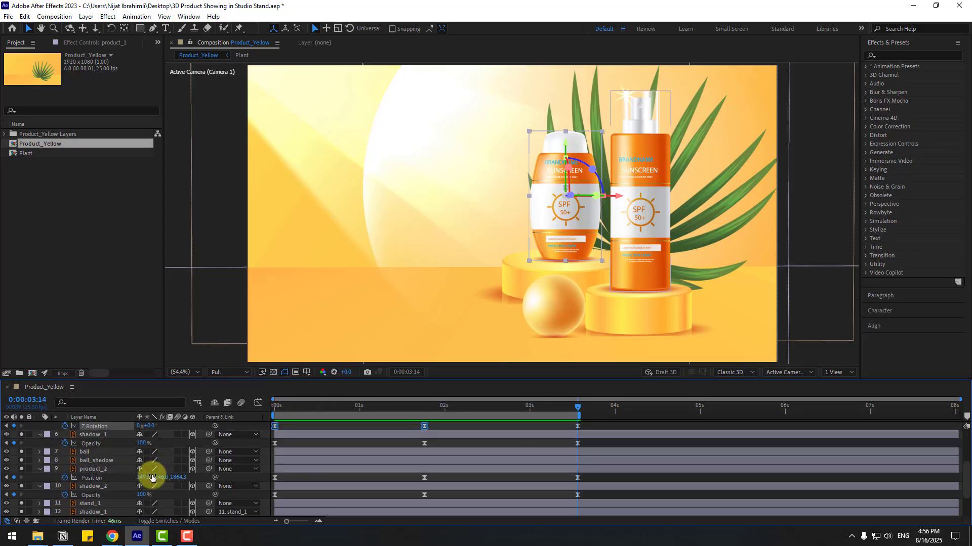
Step: Keyframe product_2's Z Rotation: 0° at 0s, 5° at 1:20, upright 0° pasted at 3:14
click(105, 471)
key(shift+r)
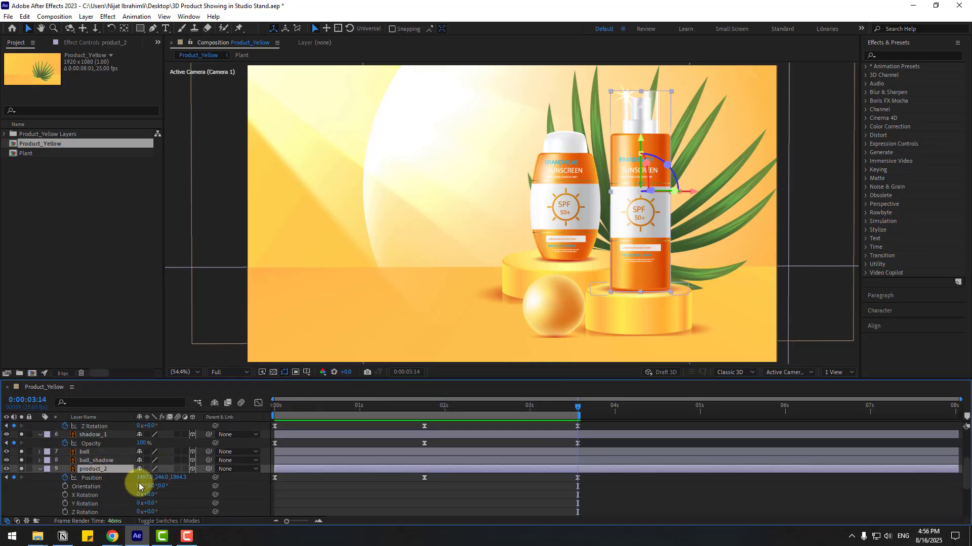
scroll(96, 493, down, 1)
drag(538, 405, 256, 405)
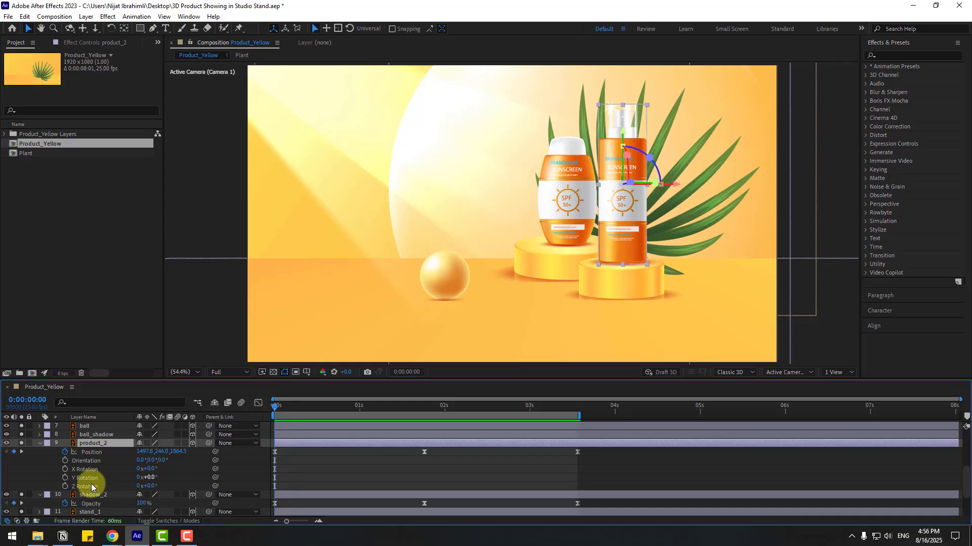
click(65, 487)
click(424, 408)
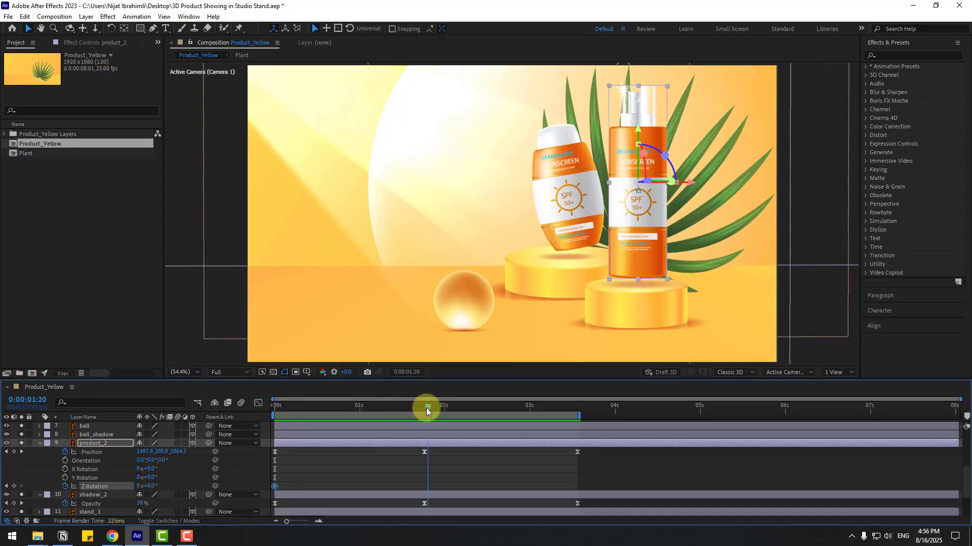
drag(151, 487, 157, 486)
click(578, 421)
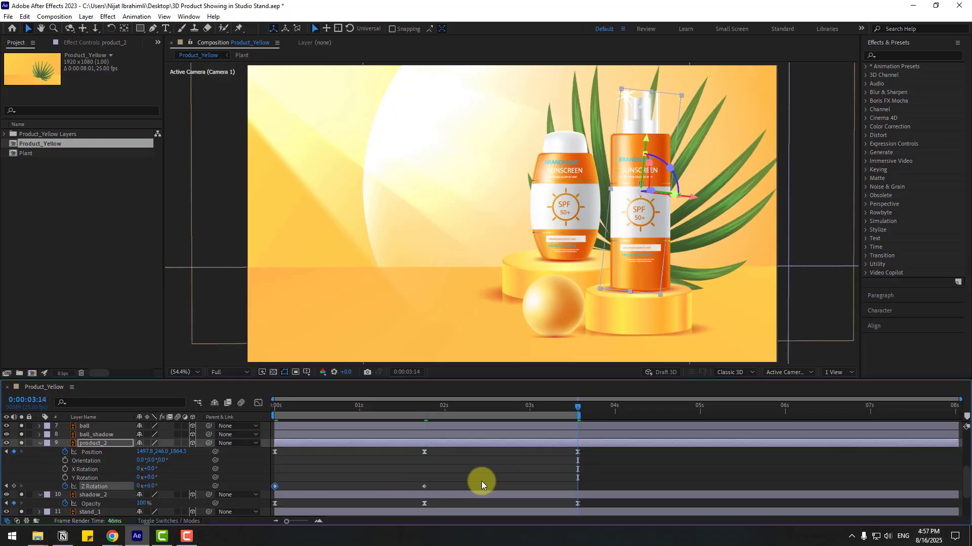
key(ctrl+c)
key(ctrl+v)
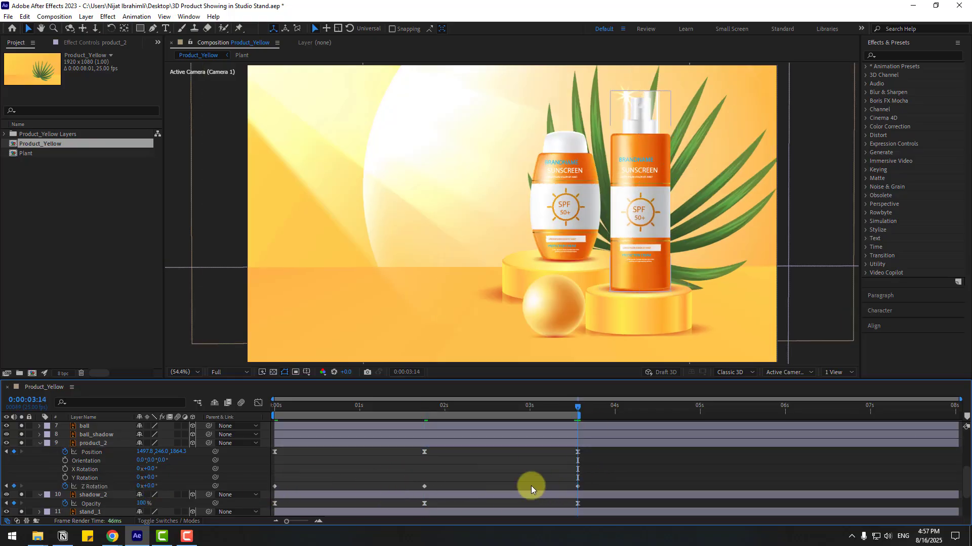